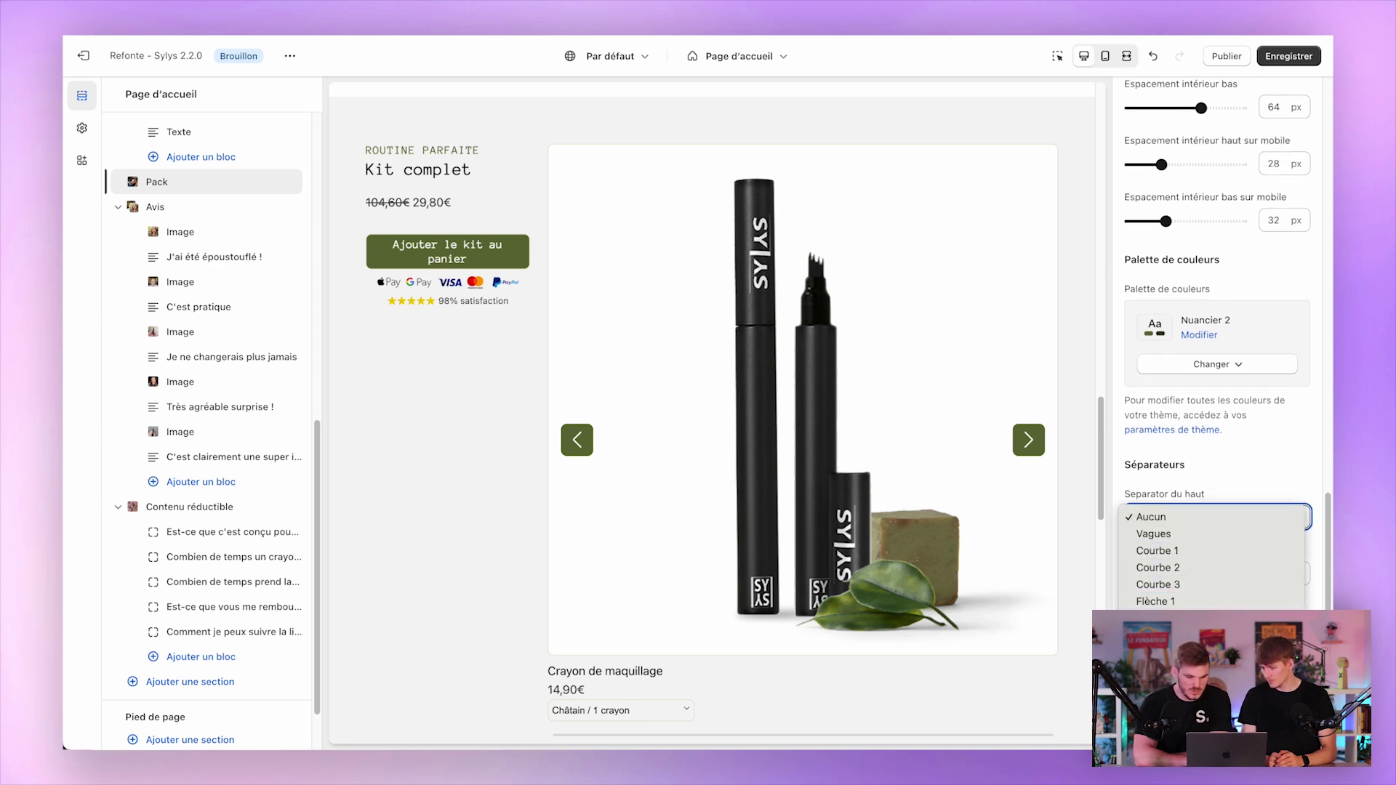
# Step: Try the Ligne option as the Pack section's top separator, then restore it to Aucun
pyautogui.click(1205, 597)
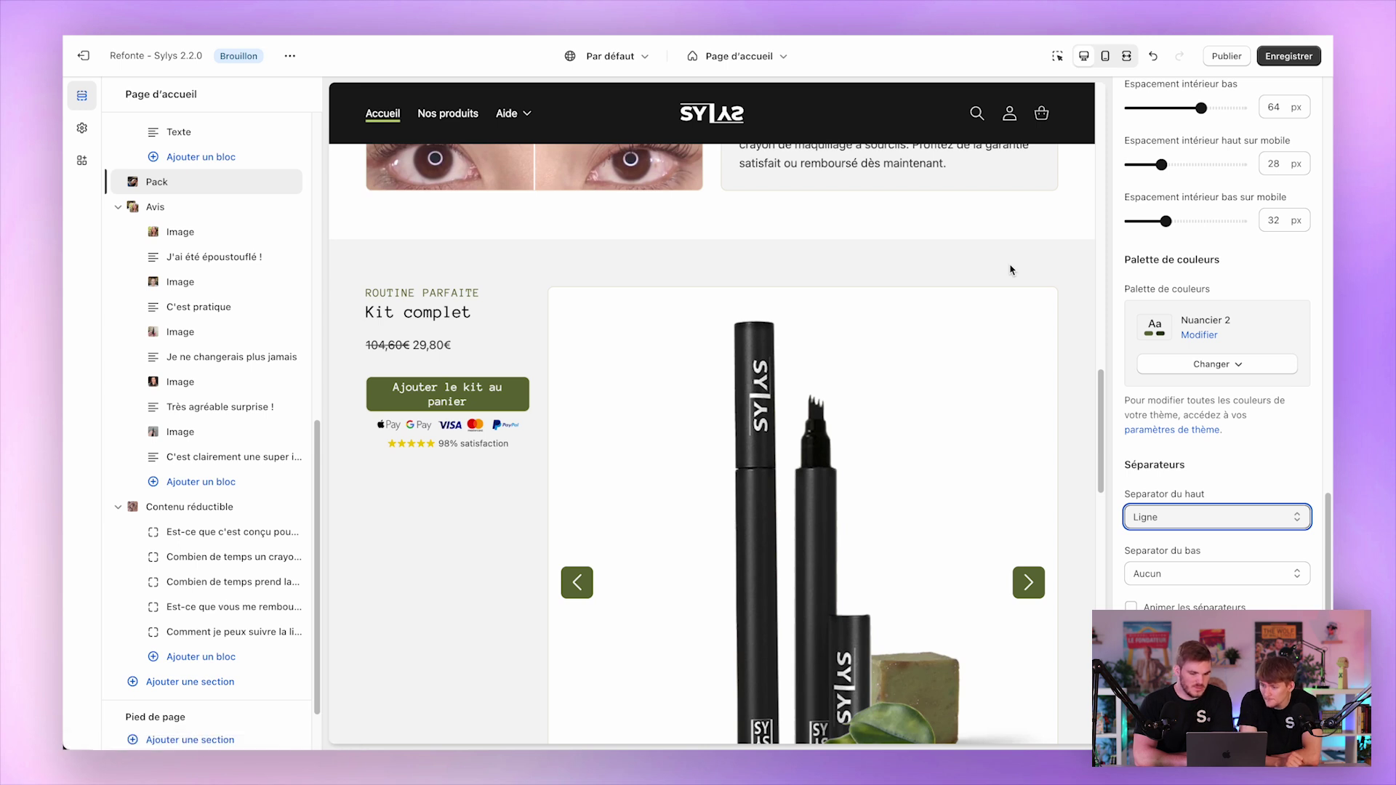
pyautogui.click(1193, 530)
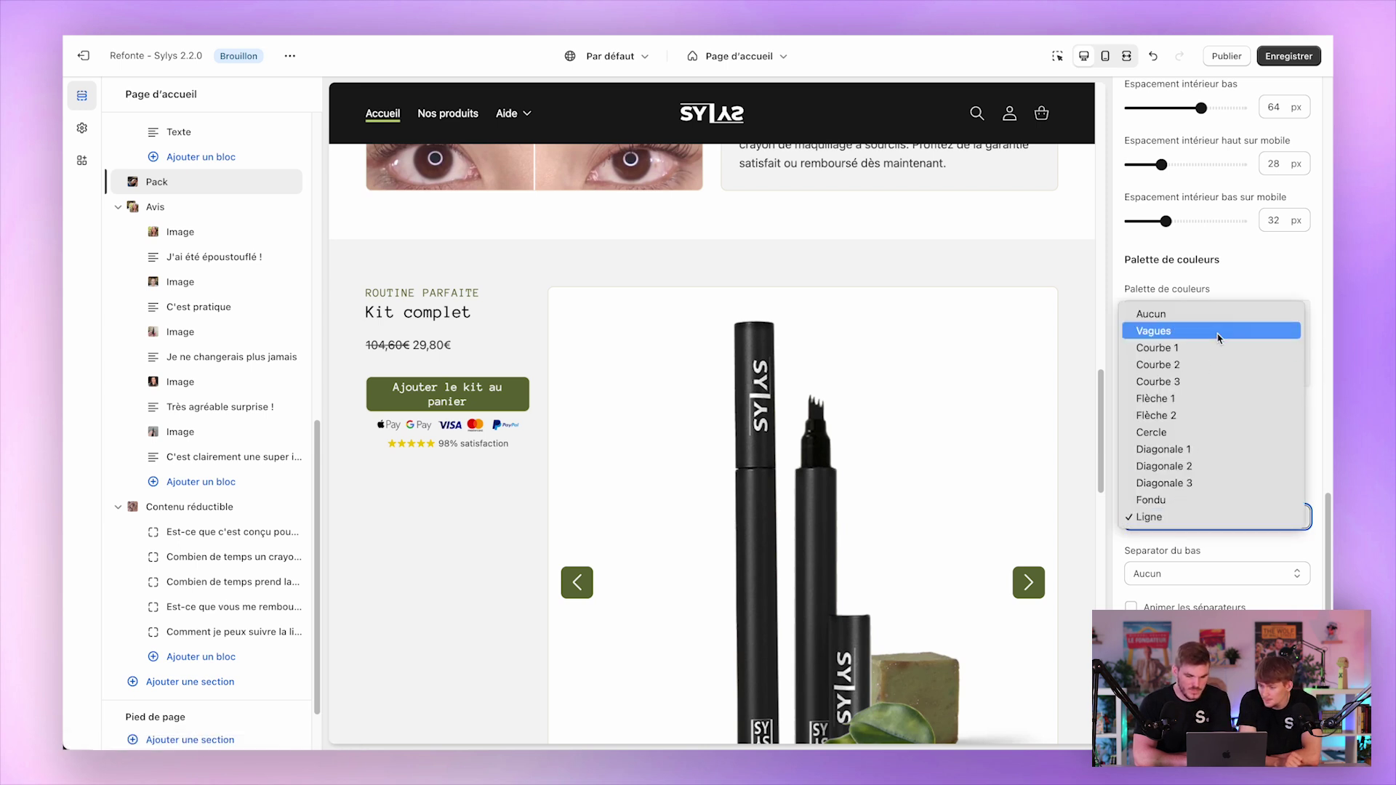
pyautogui.click(1229, 311)
# Step: Save the theme changes and review the sections above the Pack section in the preview
pyautogui.press('super+s')
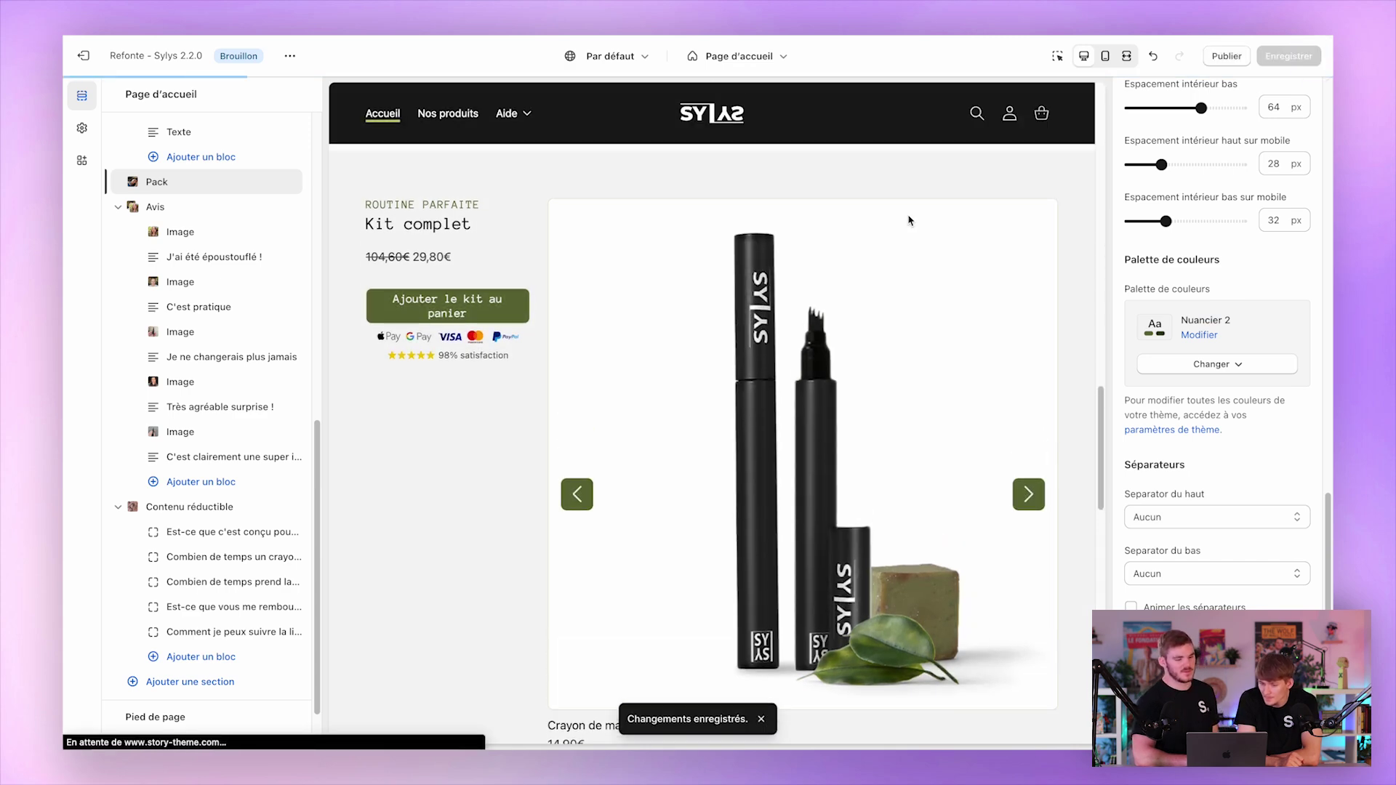
pyautogui.scroll(5, 909, 219)
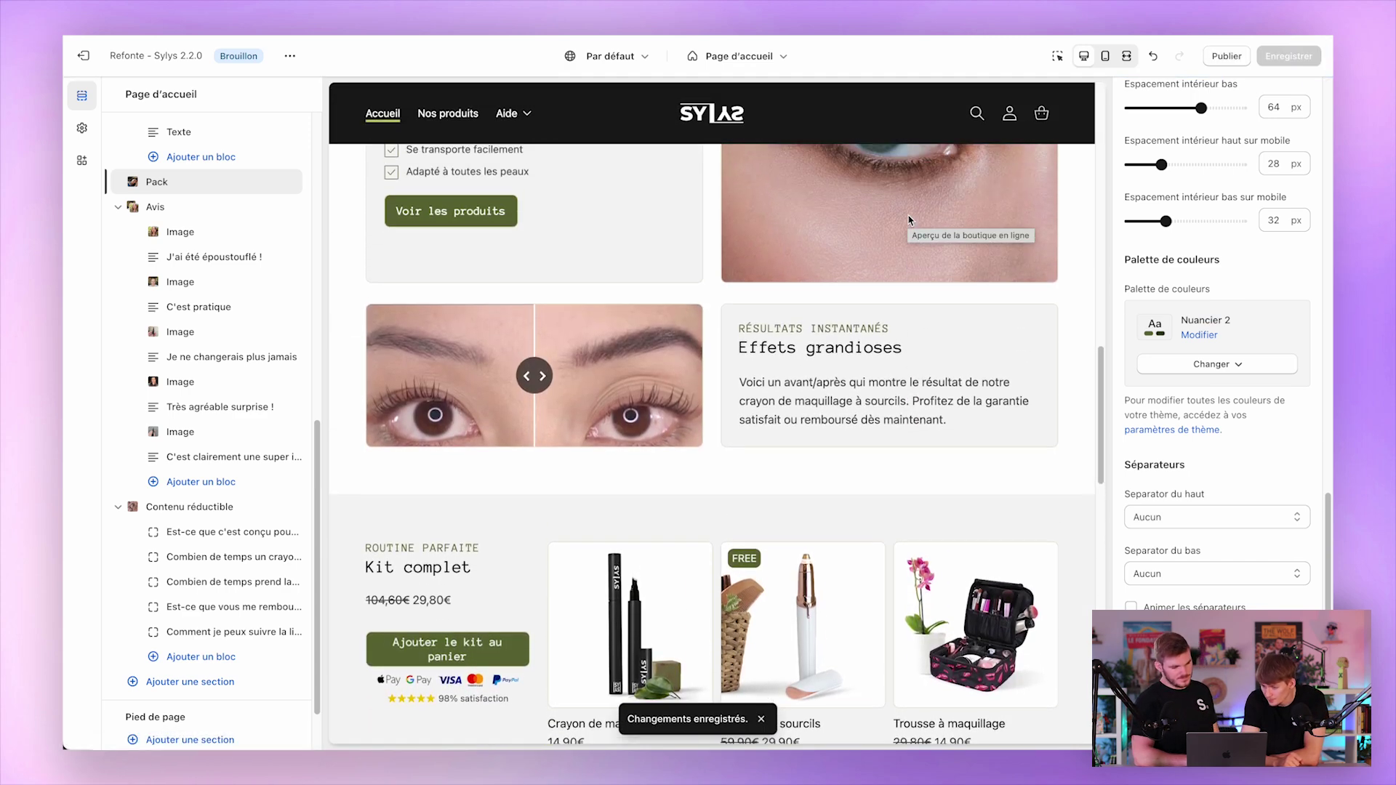
pyautogui.scroll(3, 909, 220)
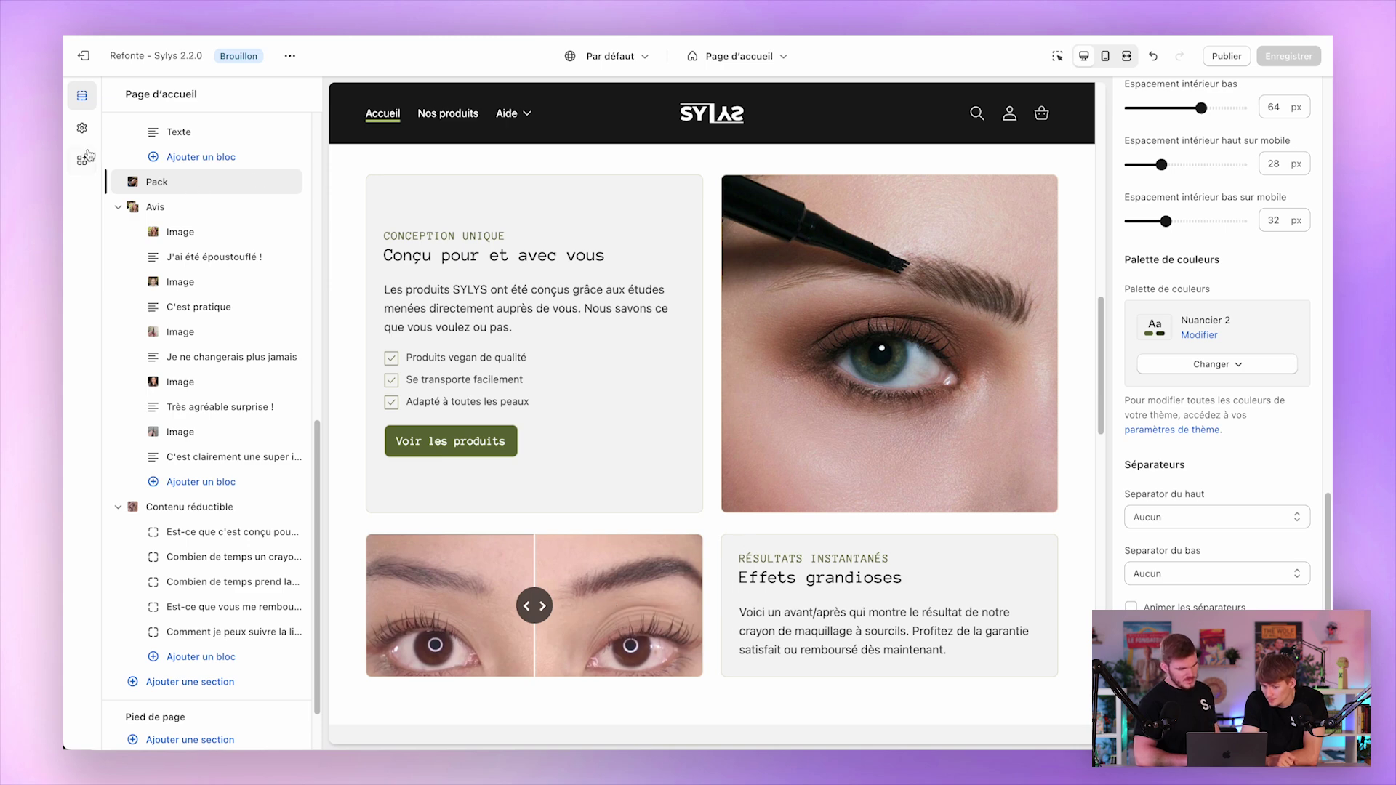
# Step: In the theme settings, set the border of the media container (Conteneur de média) to Pas de bordure
pyautogui.click(82, 128)
pyautogui.scroll(-10, 149, 312)
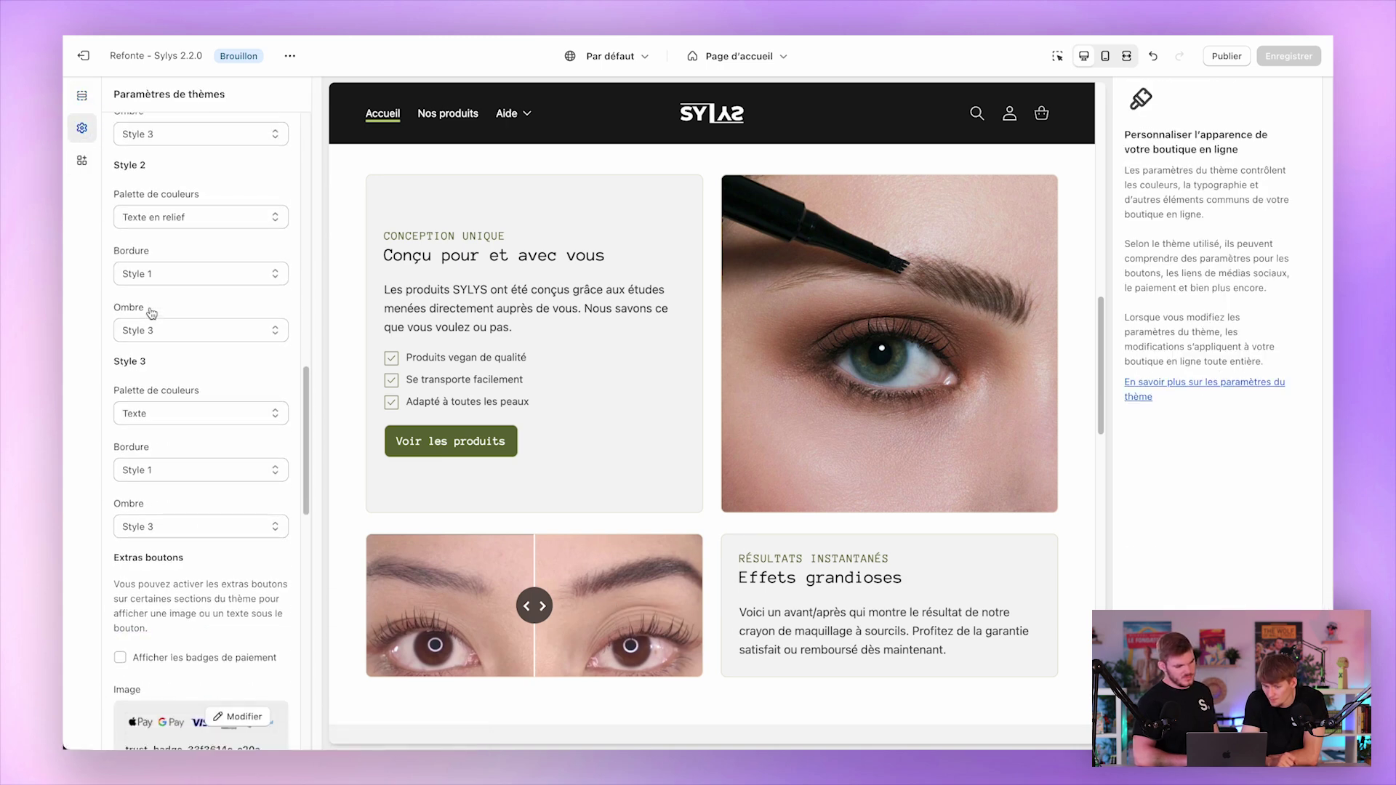
pyautogui.scroll(10, 152, 313)
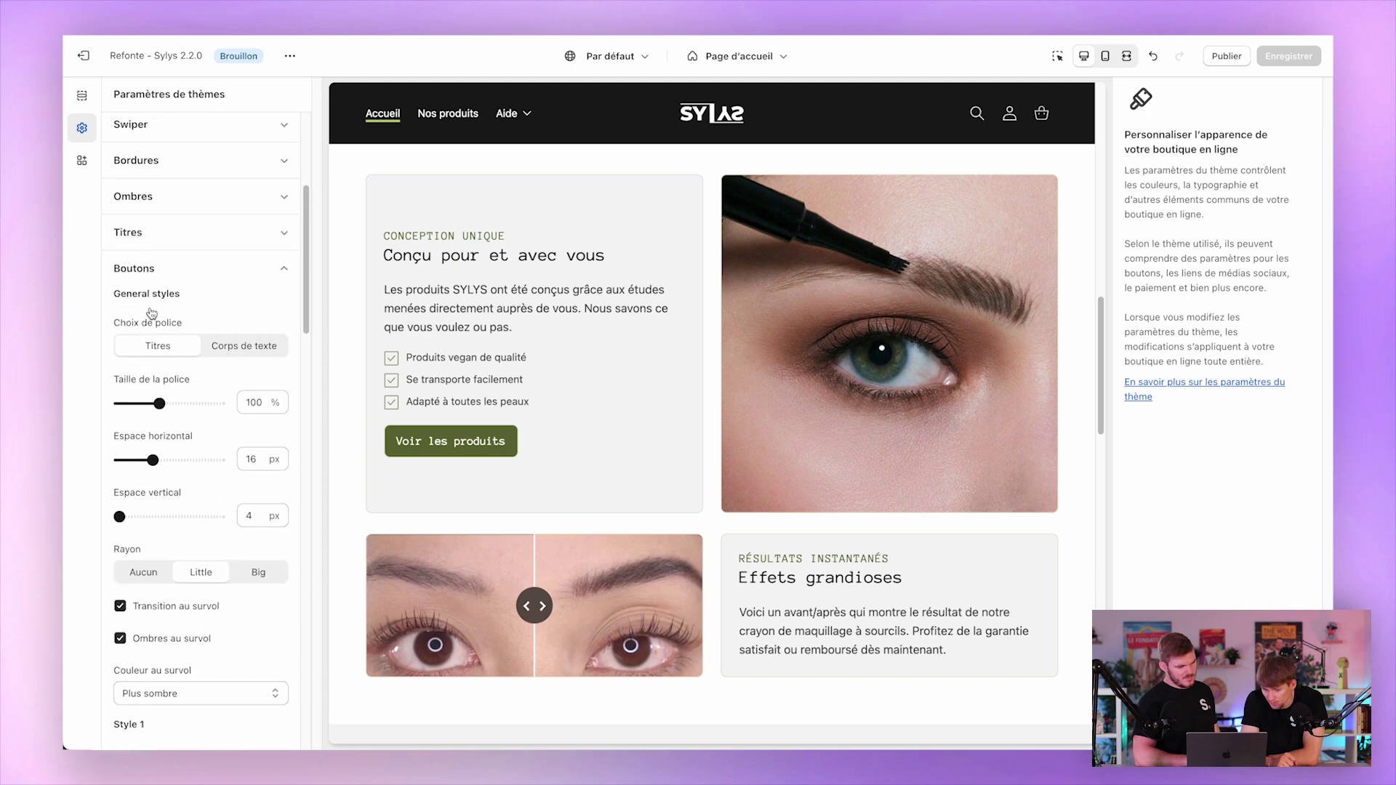
pyautogui.click(161, 269)
pyautogui.click(212, 456)
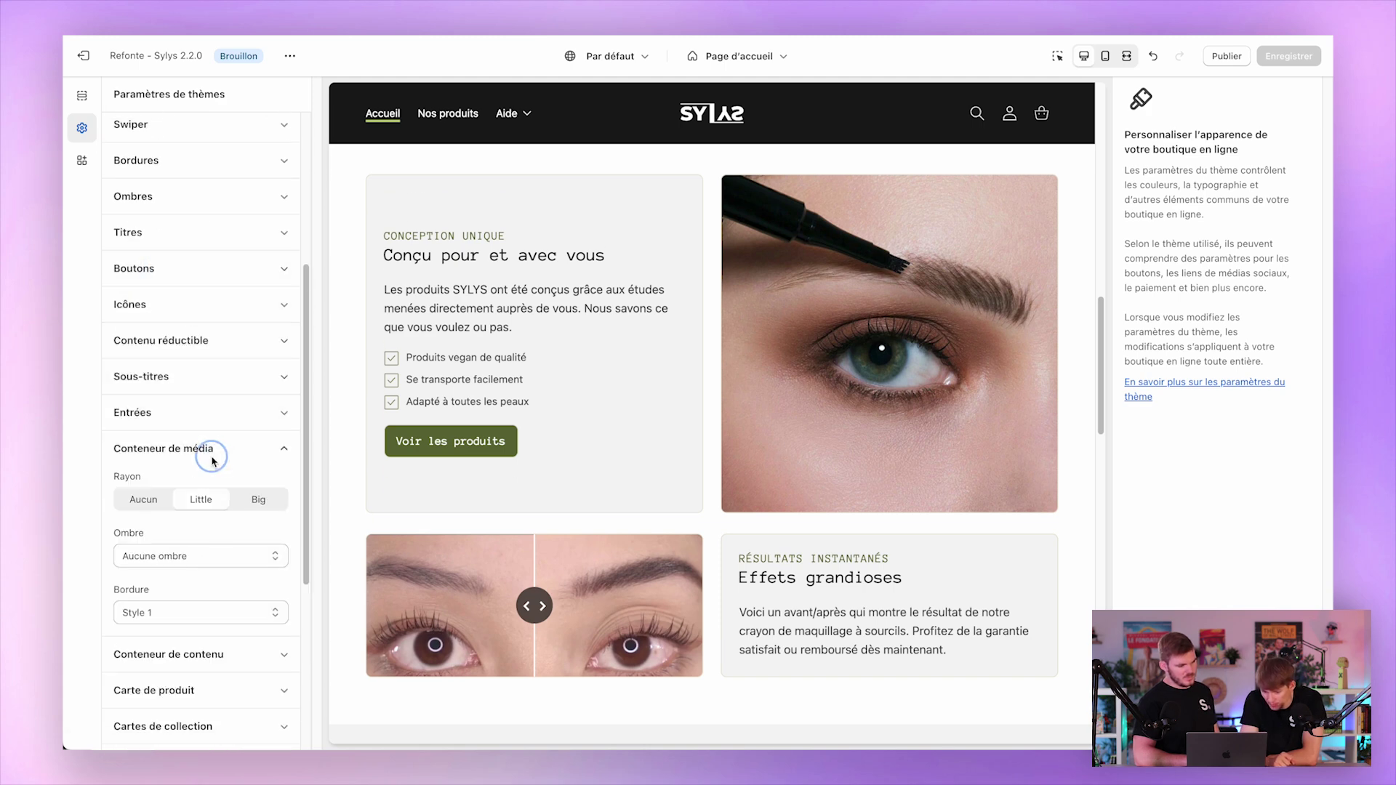
pyautogui.scroll(-4, 164, 509)
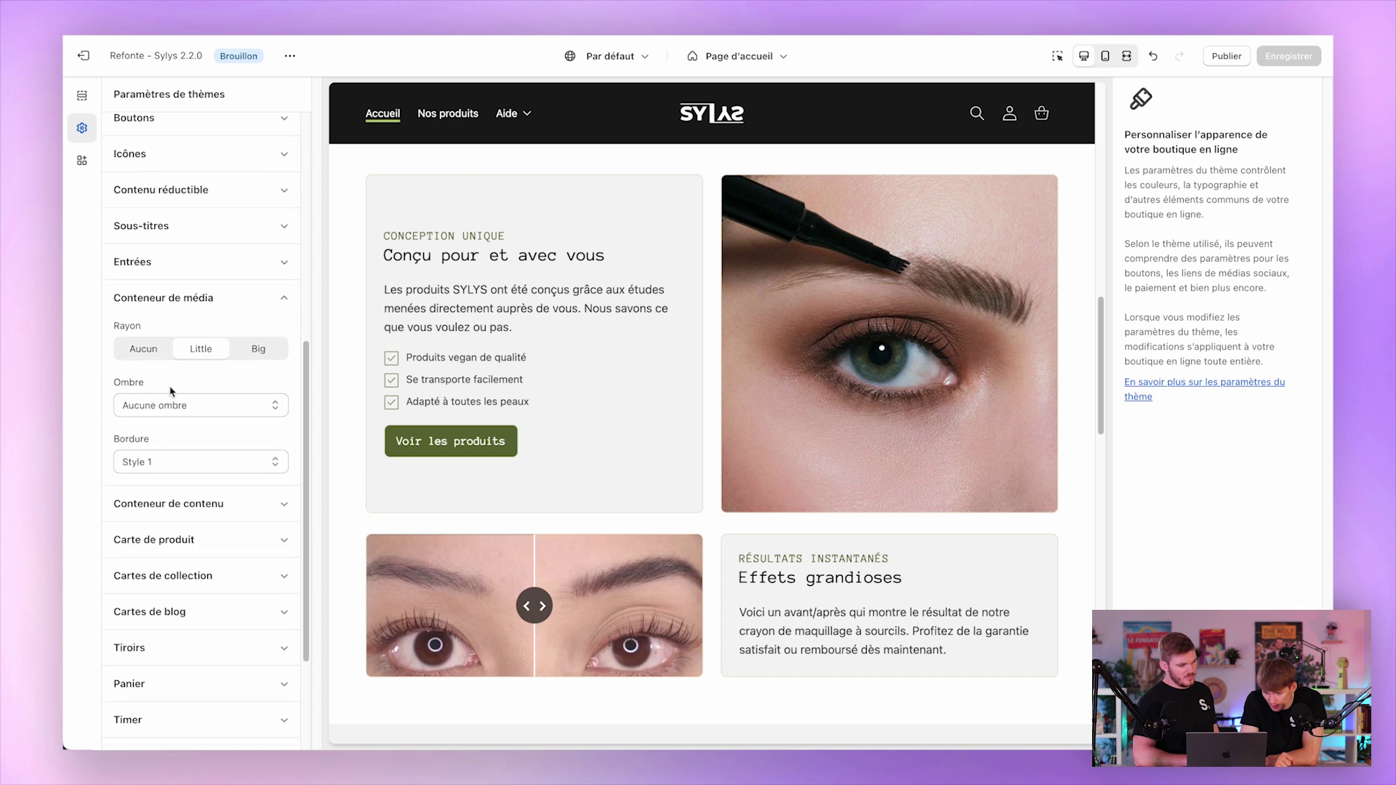
pyautogui.click(189, 465)
pyautogui.click(198, 445)
pyautogui.click(218, 460)
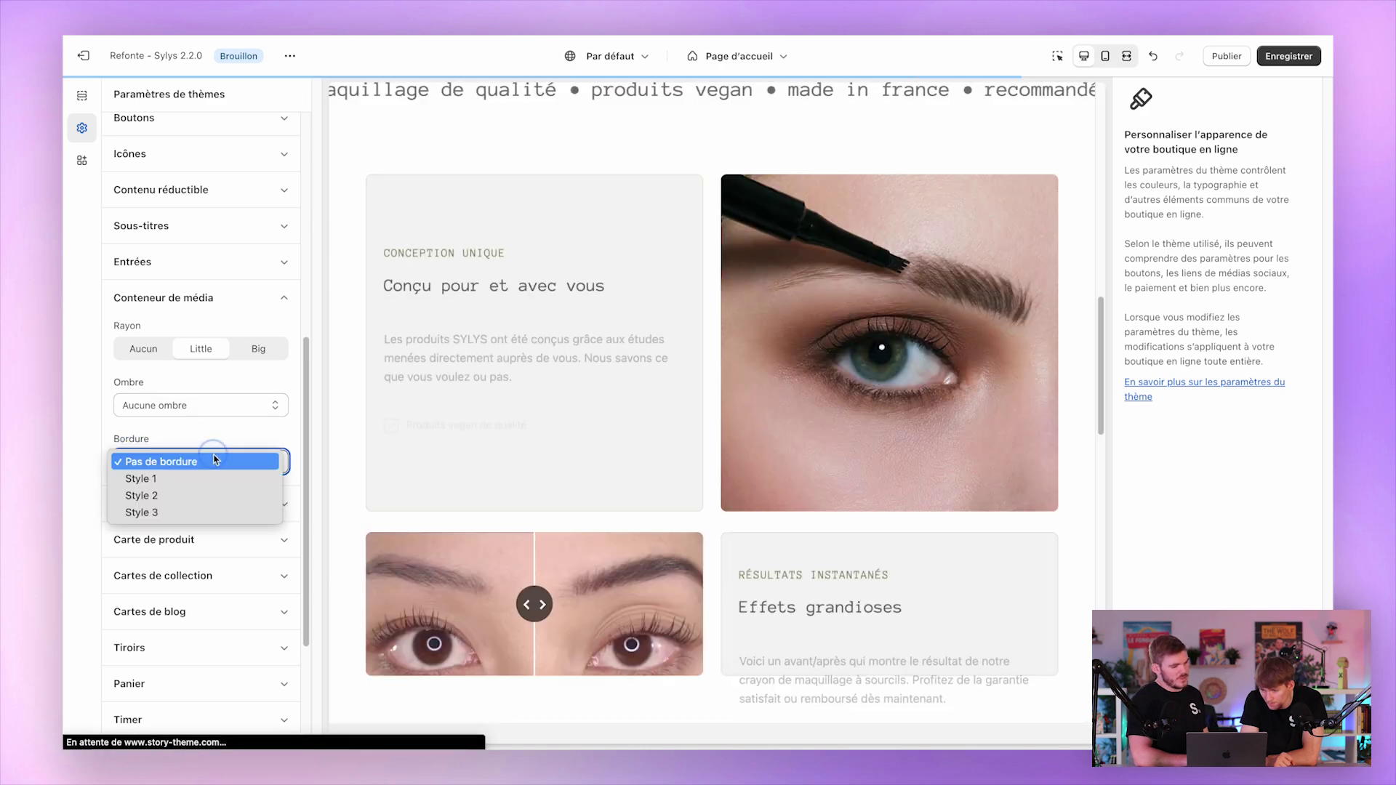
pyautogui.click(218, 430)
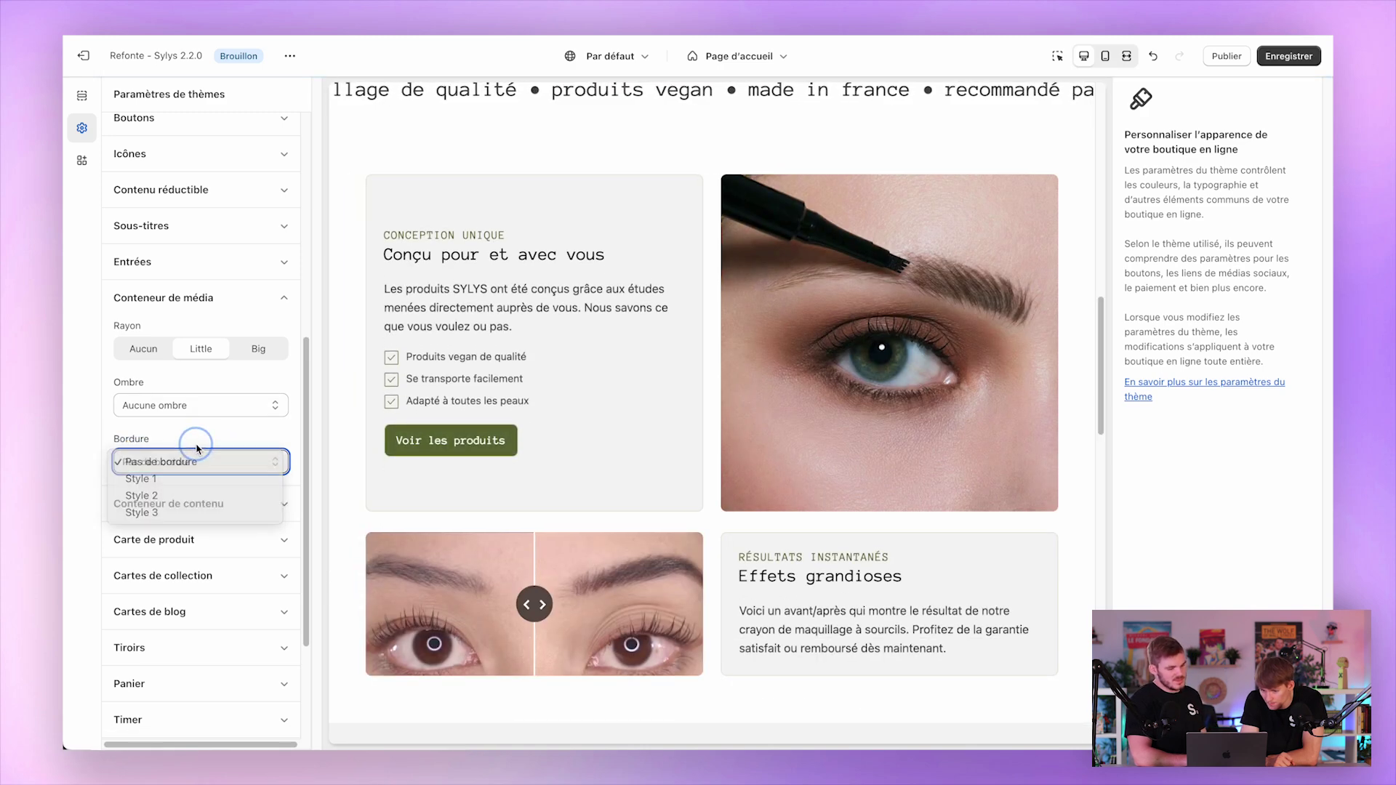
pyautogui.click(232, 298)
# Step: Set the border of the content container (Conteneur de contenu) to Pas de bordure
pyautogui.click(221, 335)
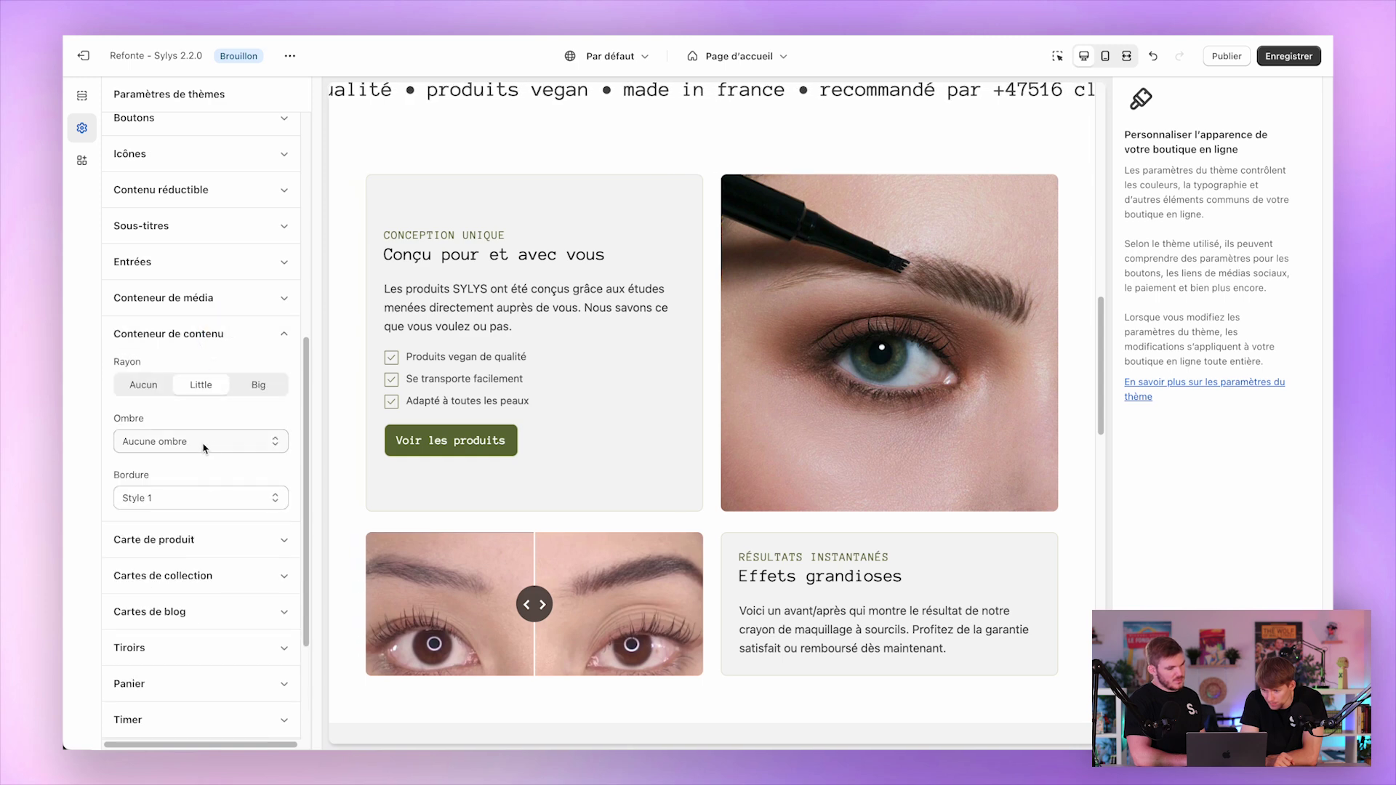
pyautogui.click(200, 498)
pyautogui.click(194, 481)
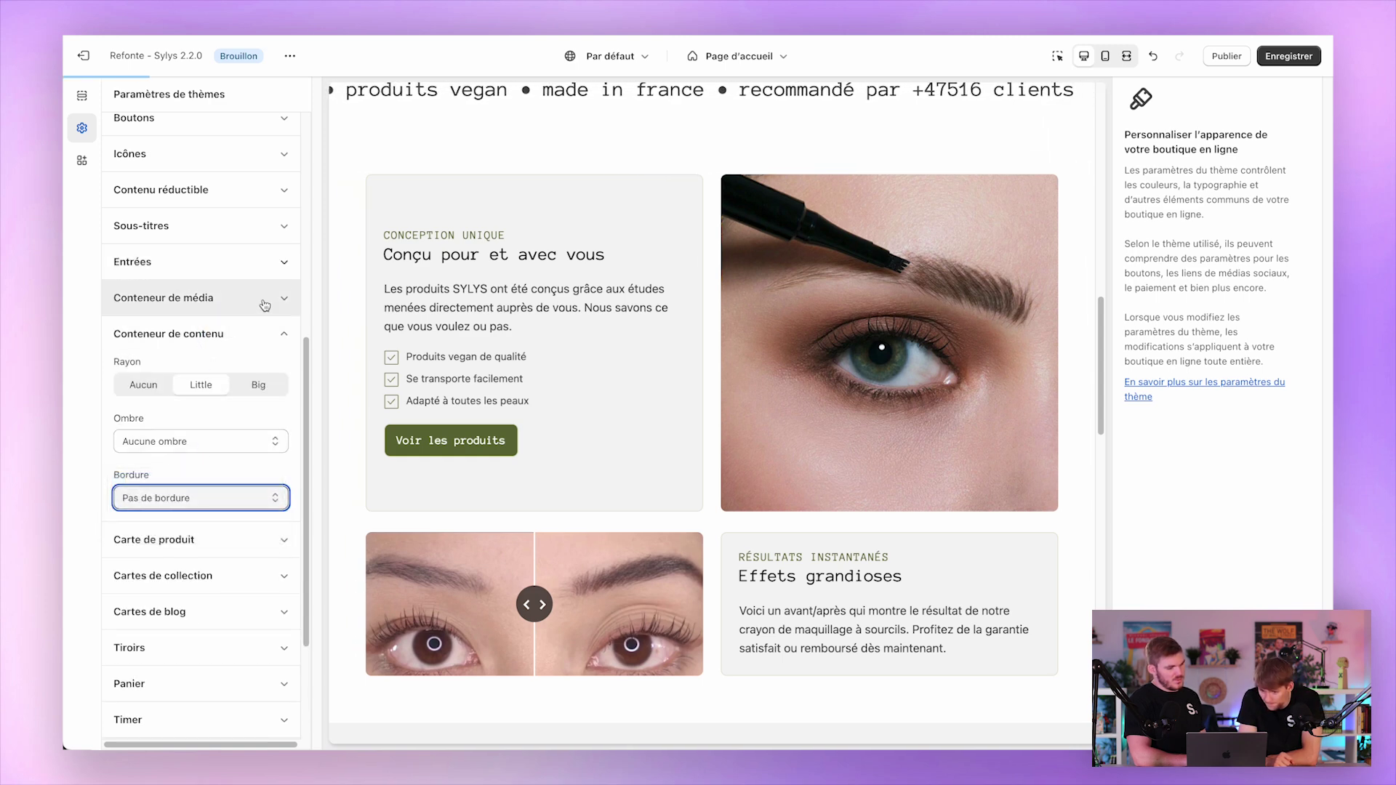
pyautogui.click(233, 333)
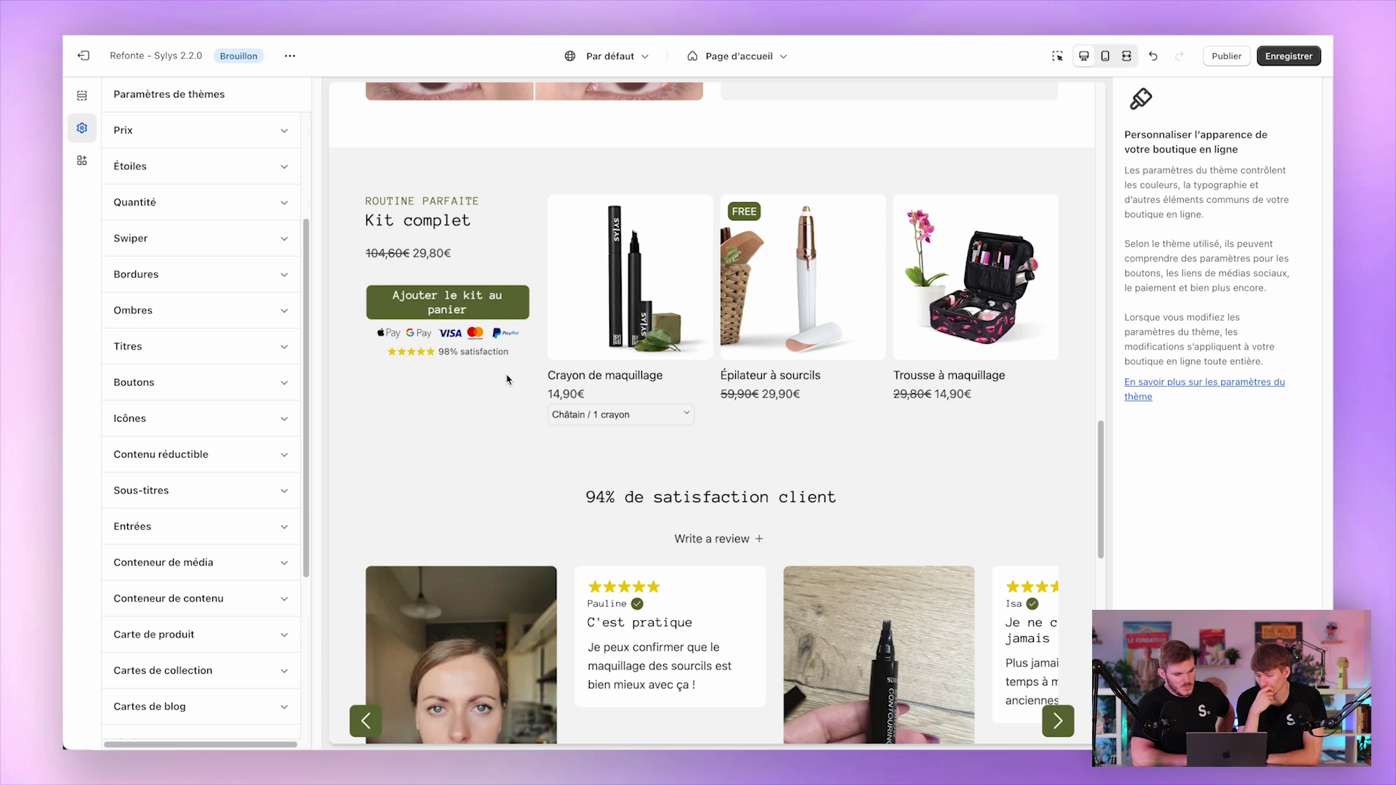
# Step: Change the colour palette of the home page's Avis section to Nuancier 1
pyautogui.scroll(-3, 507, 379)
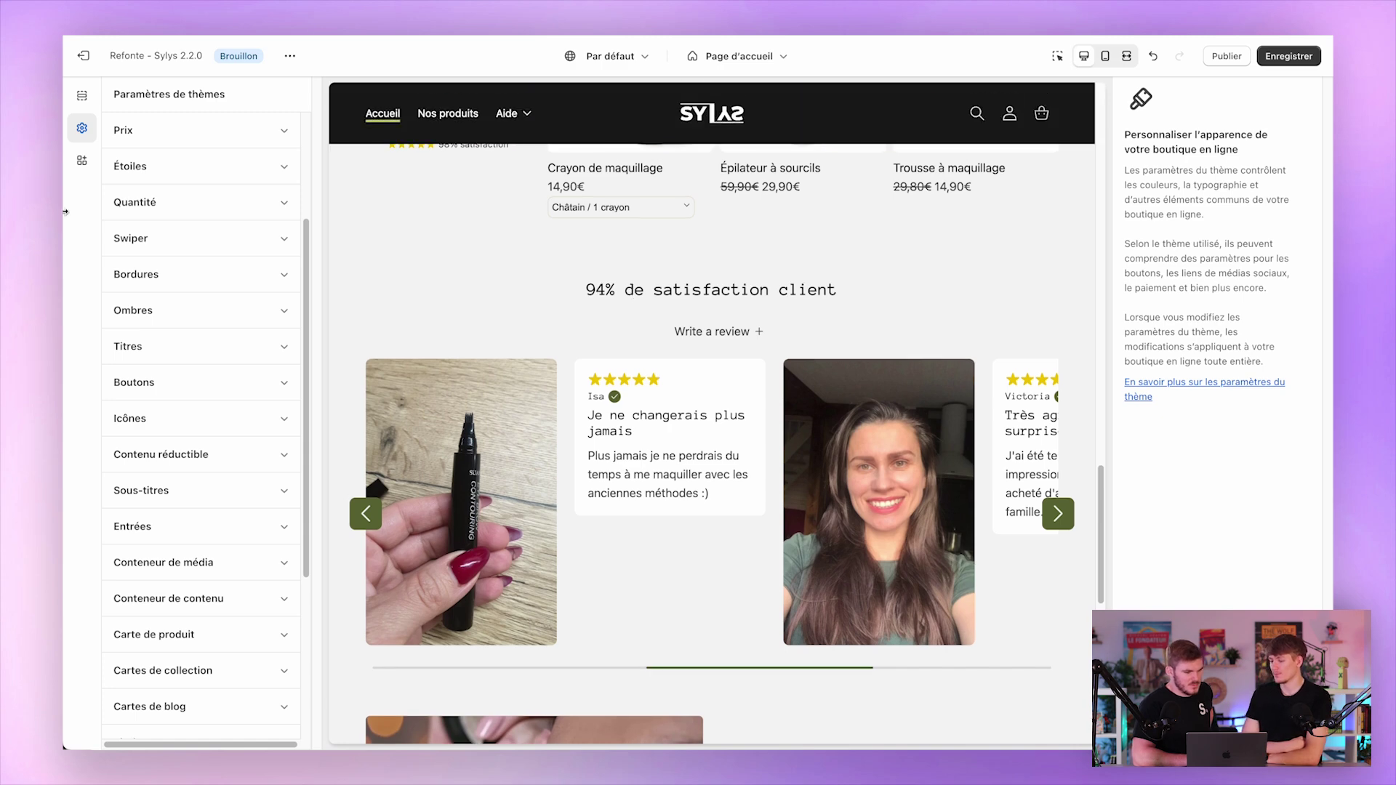
pyautogui.click(81, 95)
pyautogui.scroll(-8, 178, 363)
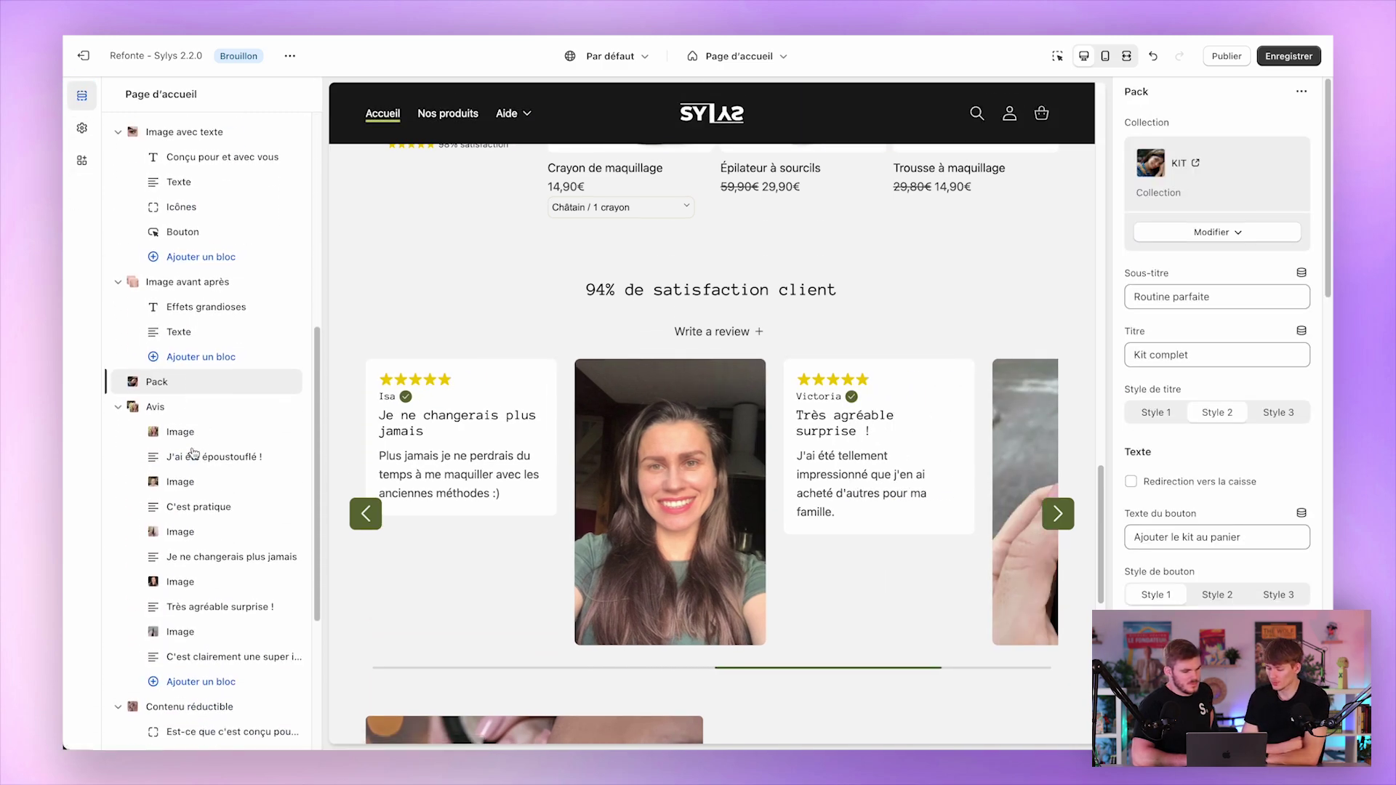
pyautogui.click(210, 391)
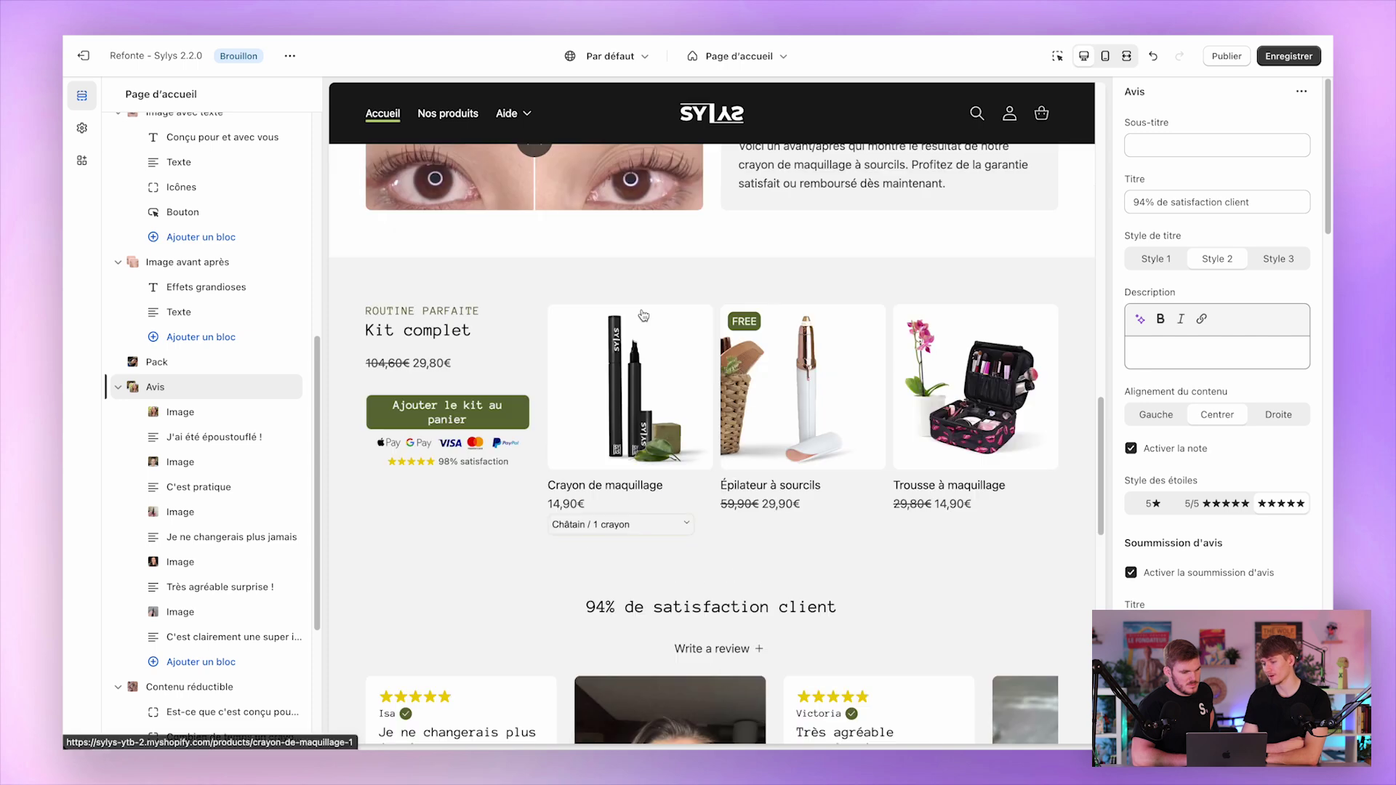
pyautogui.scroll(-5, 643, 315)
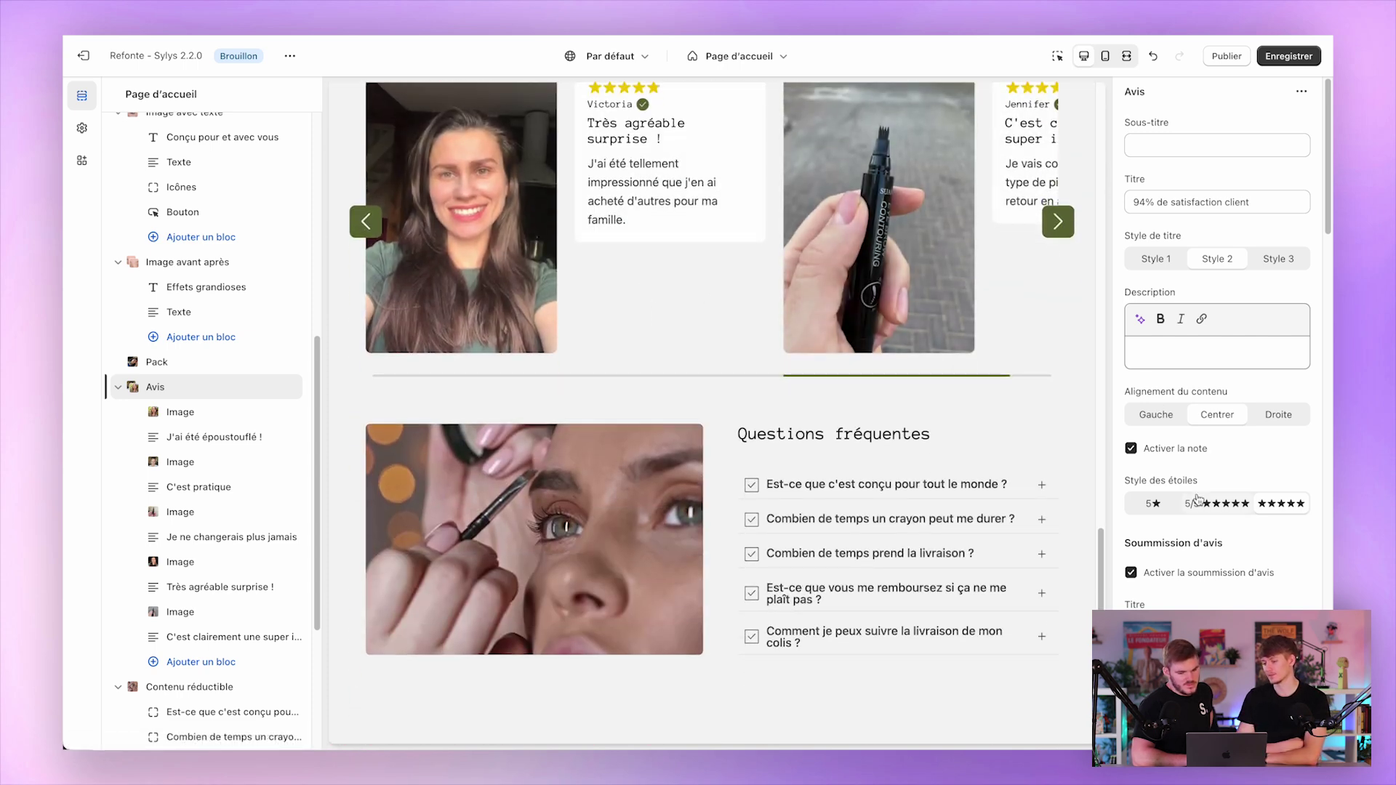
pyautogui.scroll(-10, 1200, 500)
pyautogui.scroll(-8, 1200, 500)
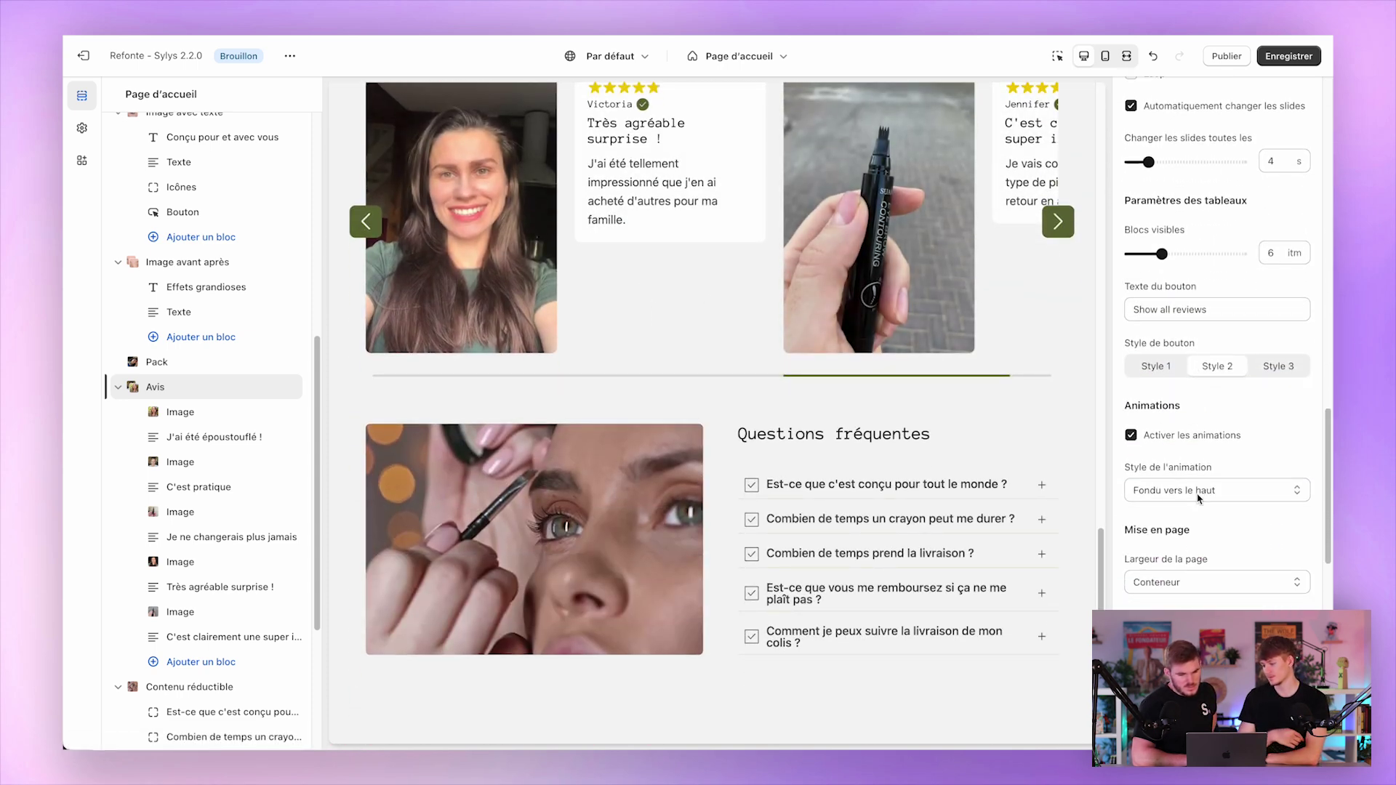
pyautogui.scroll(-6, 1231, 362)
pyautogui.click(1216, 364)
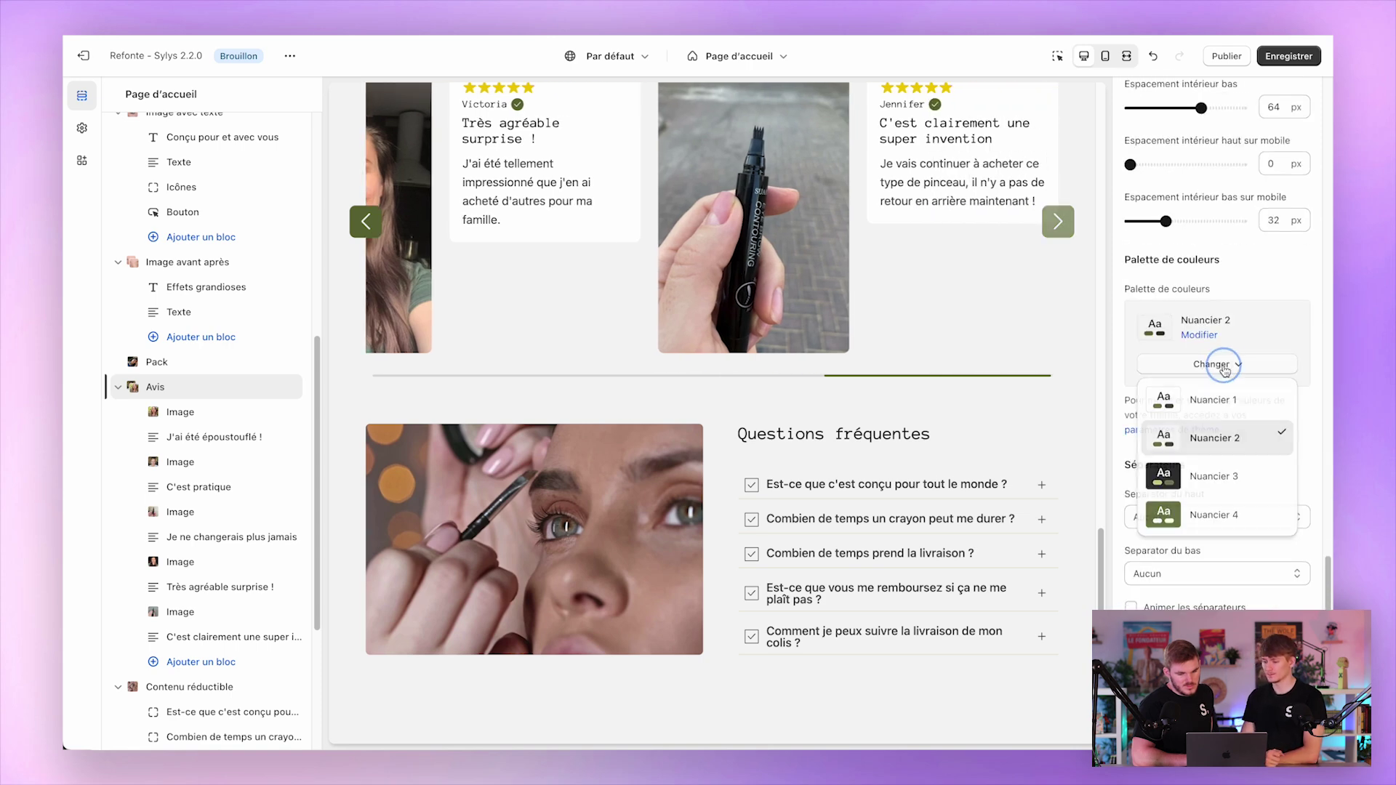
pyautogui.click(1203, 396)
# Step: Set the Pack section's bottom inner spacing (Espacement intérieur bas) to 44 px and save the changes
pyautogui.scroll(5, 855, 405)
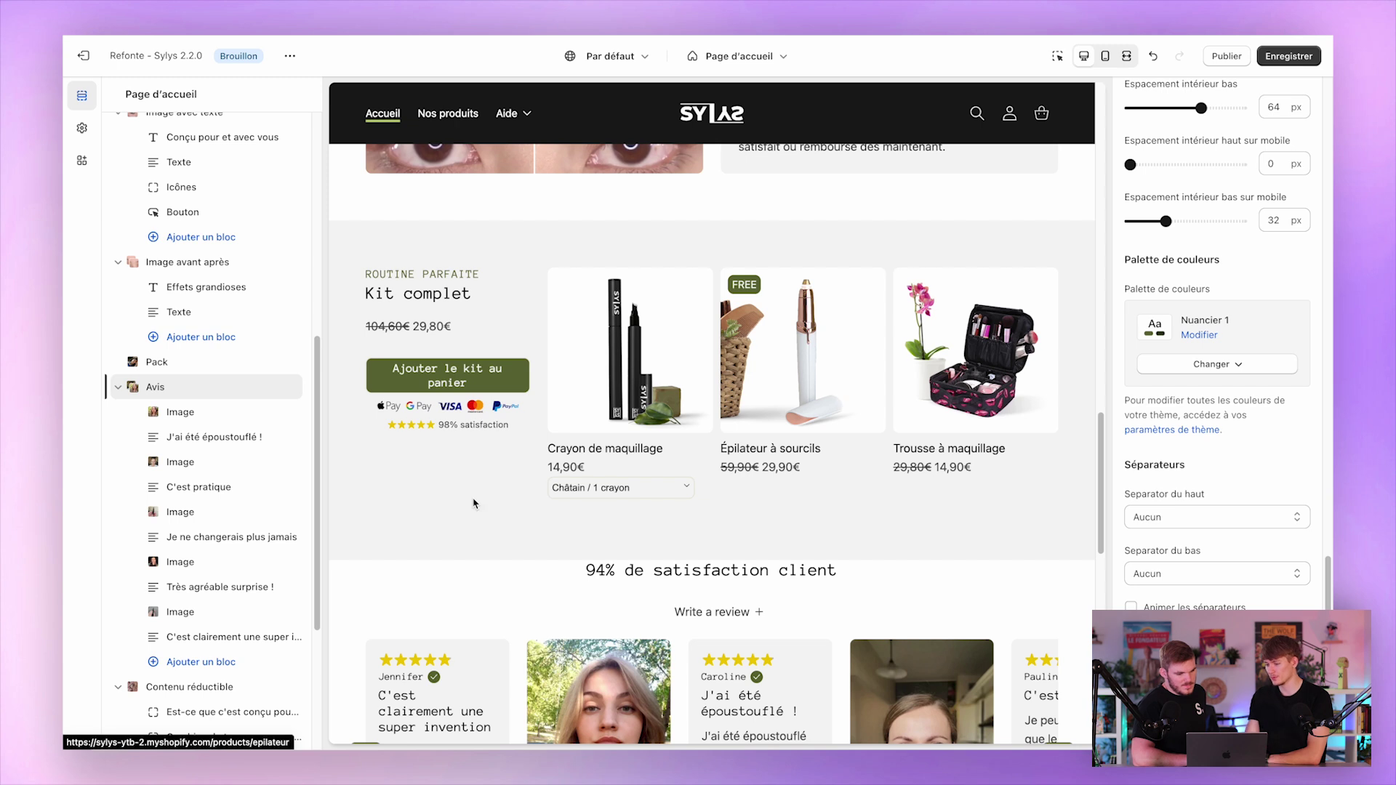
pyautogui.click(185, 362)
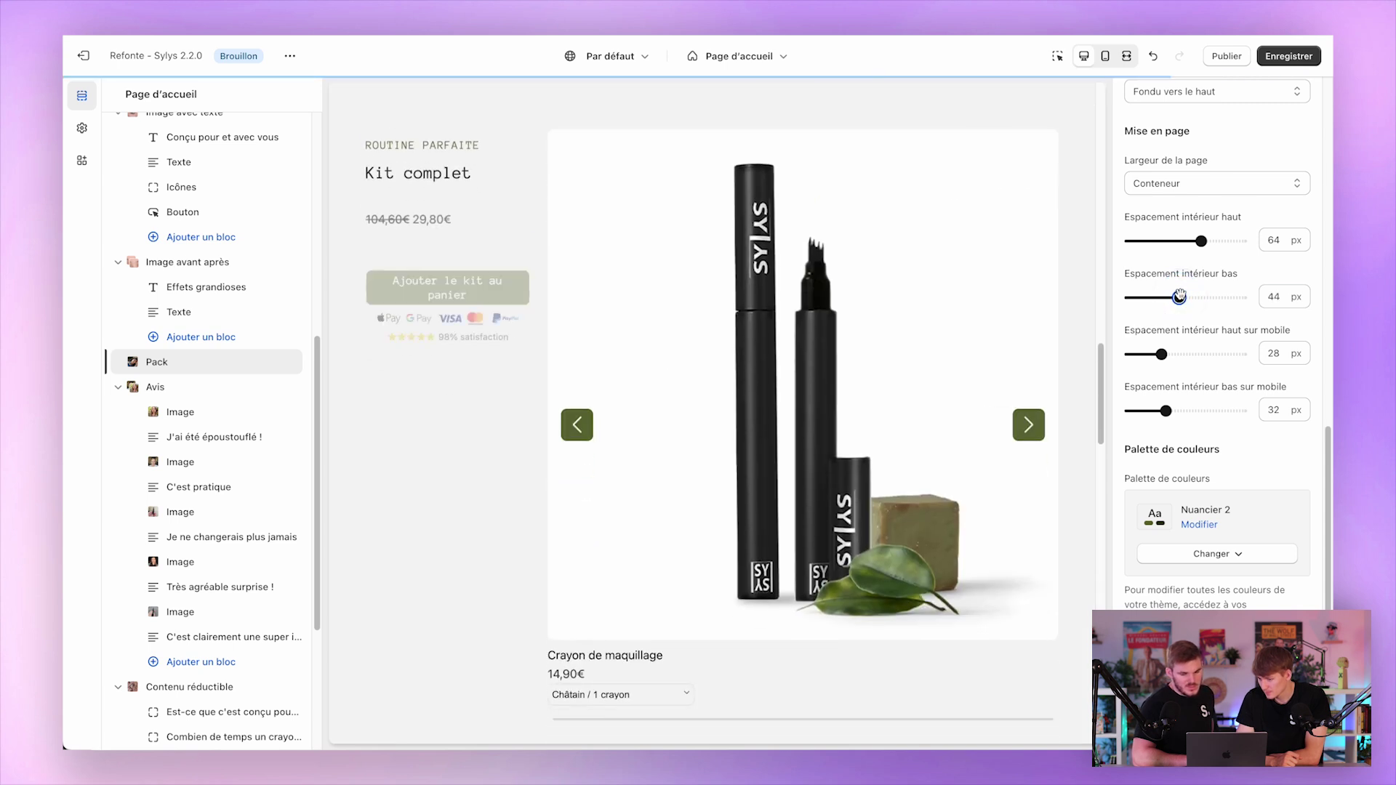
pyautogui.click(1288, 58)
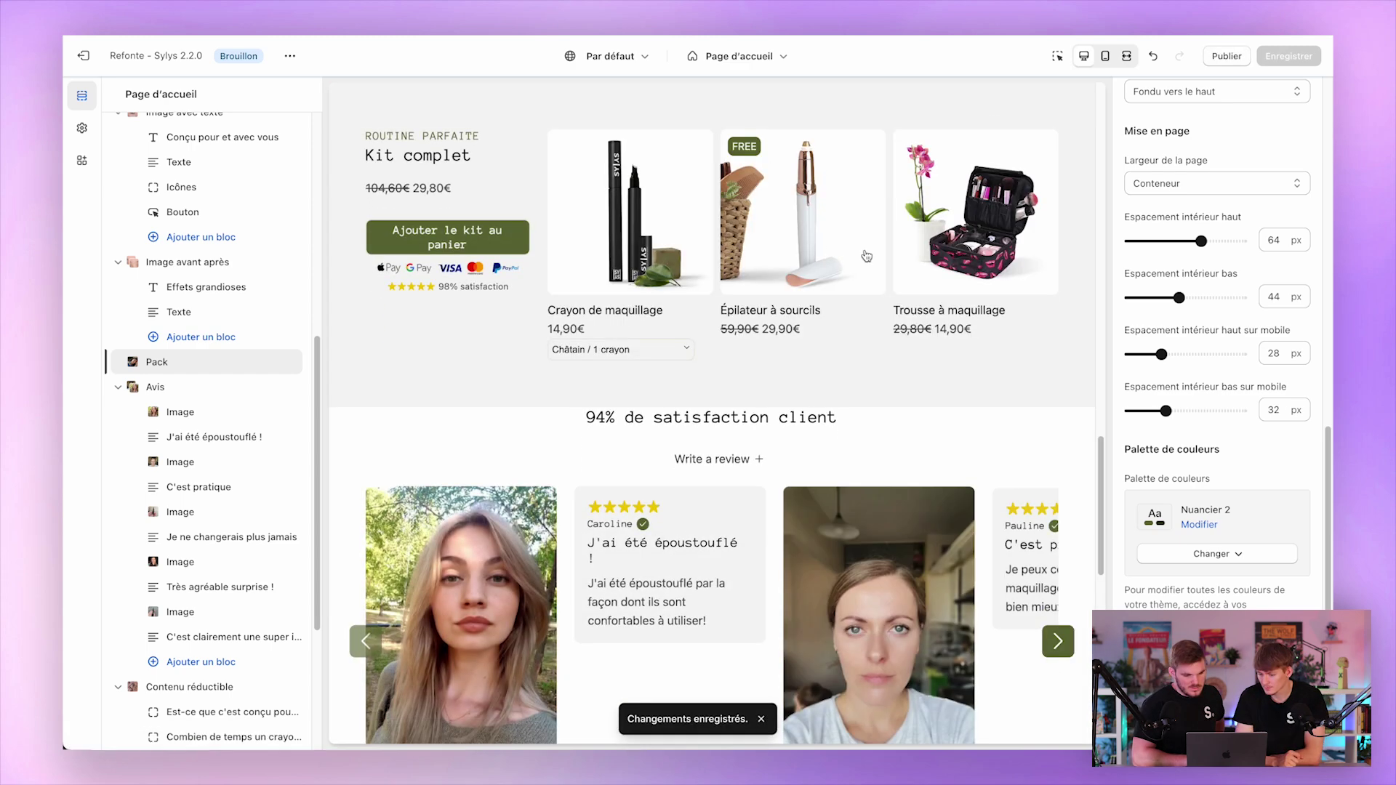
# Step: Change the Pack section's badge text to OFFERT and save the changes
pyautogui.scroll(2, 873, 244)
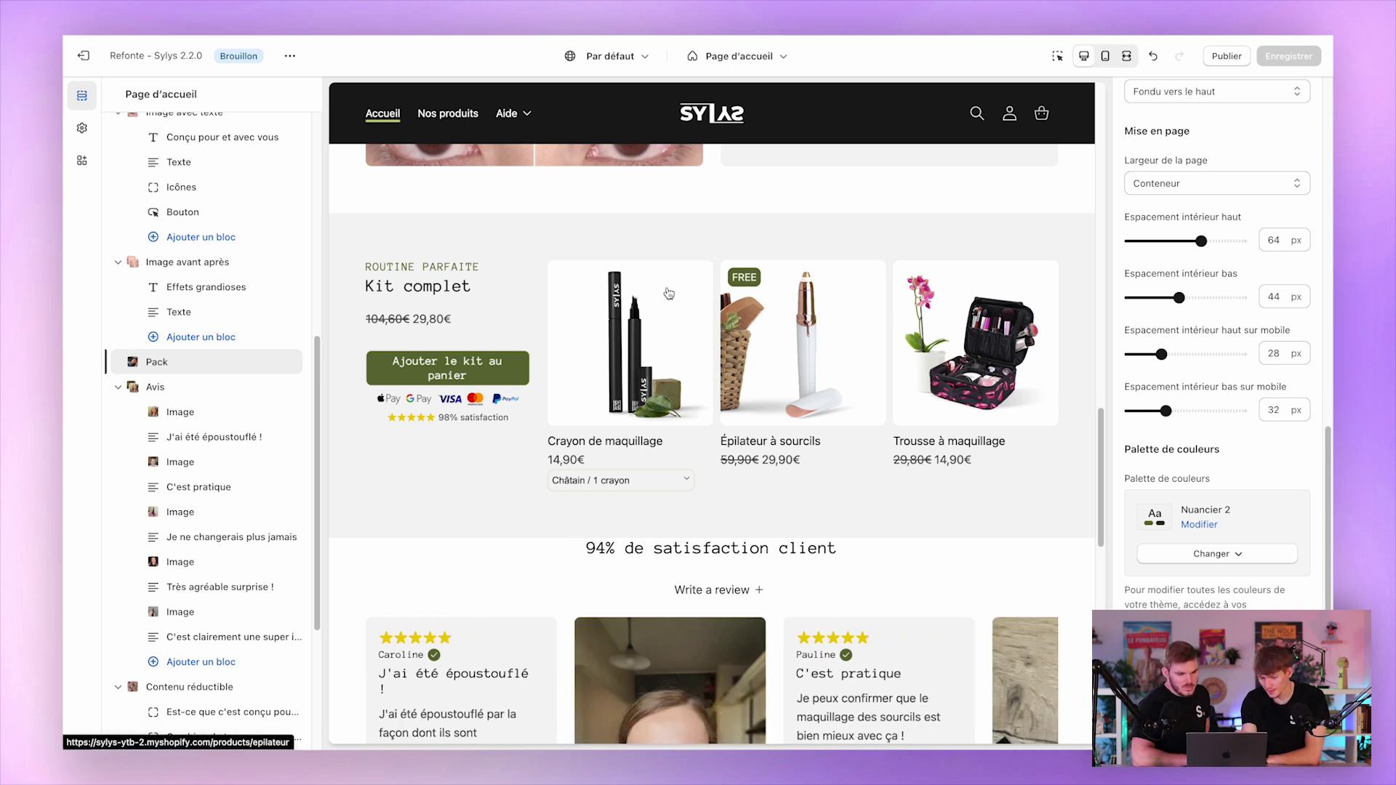
pyautogui.scroll(10, 1214, 440)
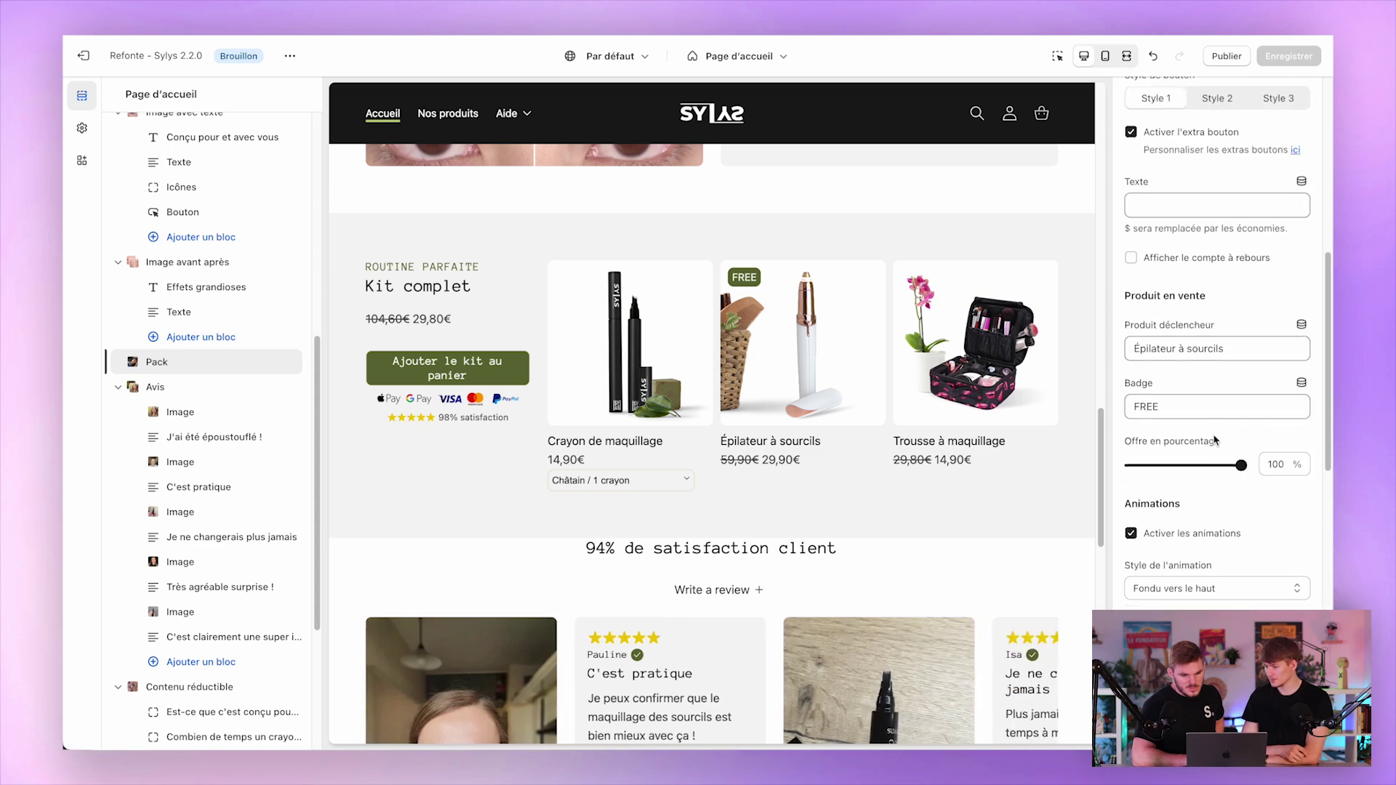
pyautogui.doubleClick(1144, 459)
pyautogui.press('BackSpace')
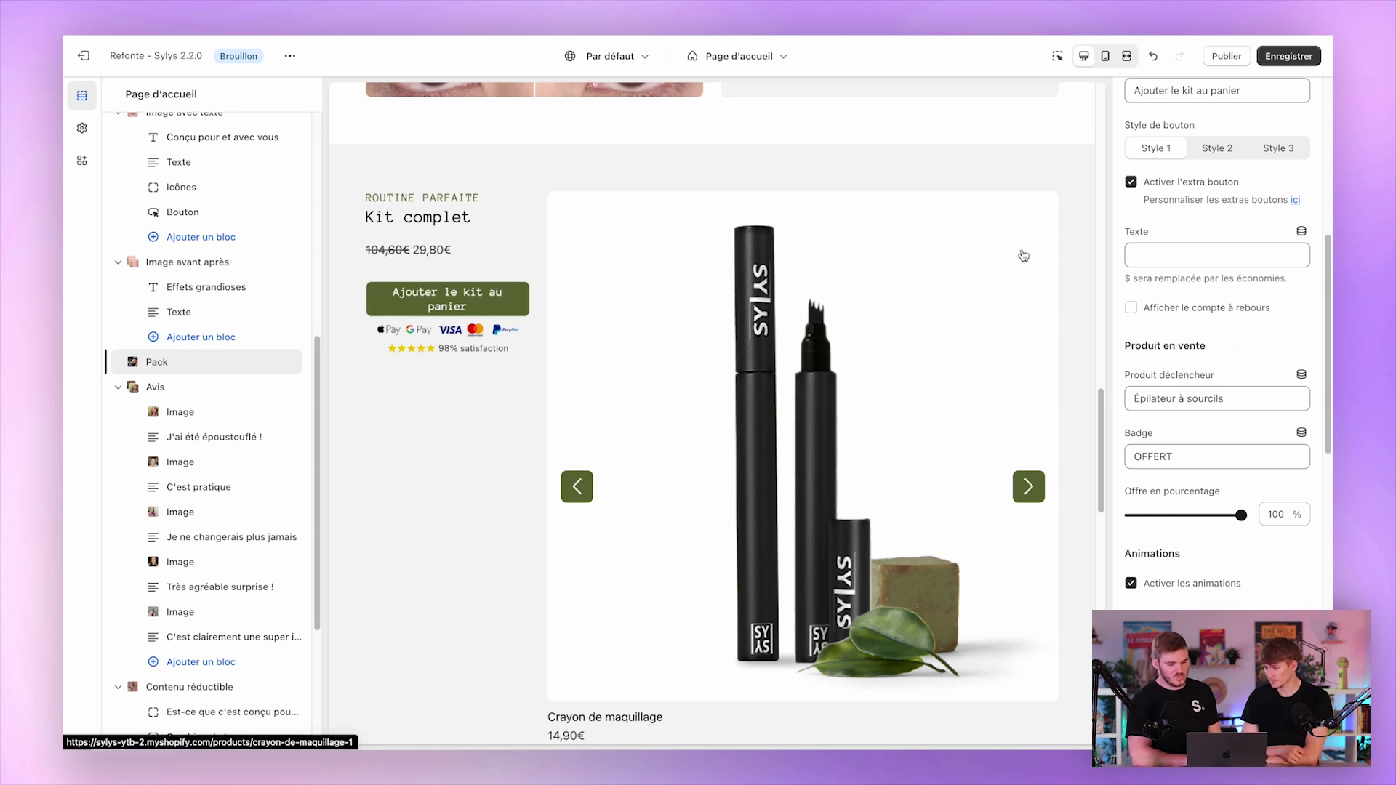
pyautogui.click(1285, 58)
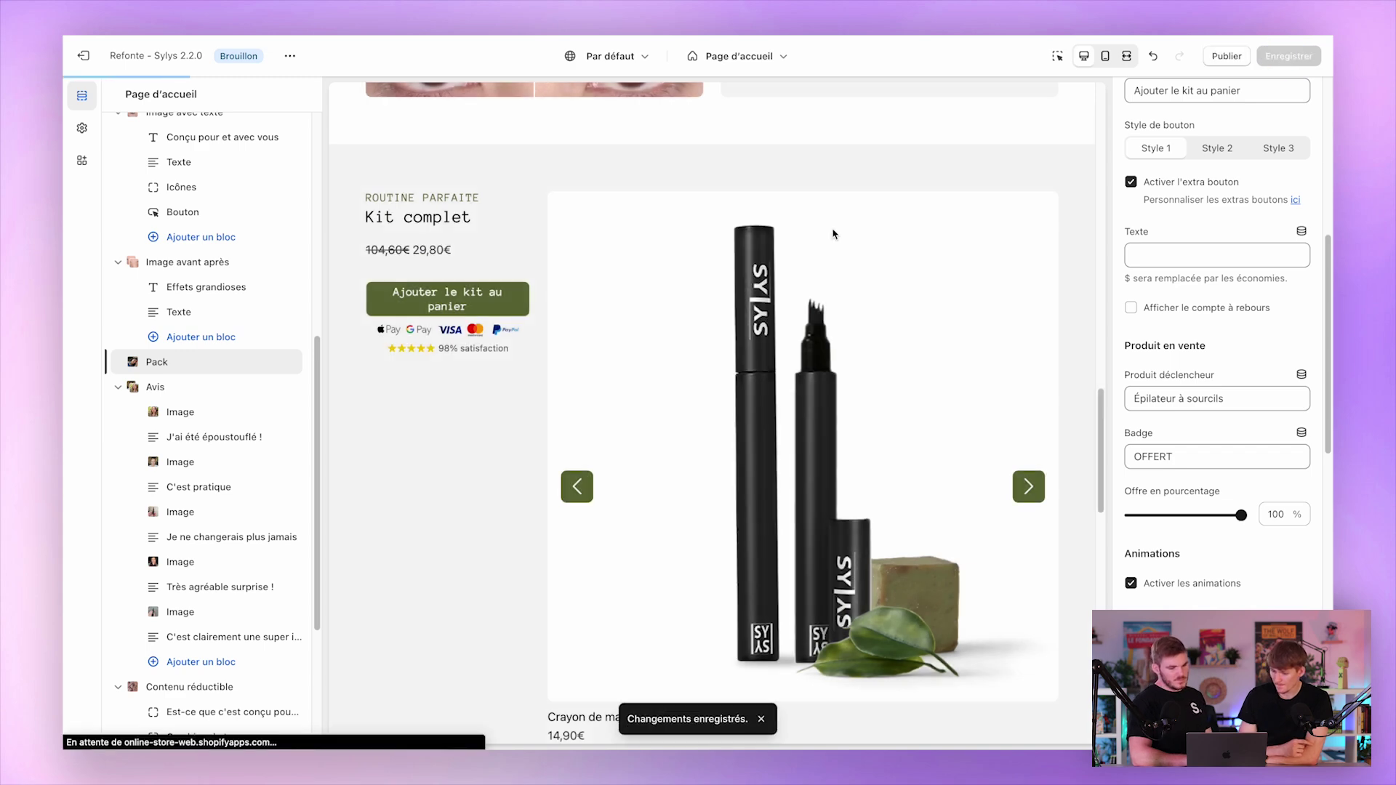
# Step: Set the Avis section's top inner spacing (Espacement intérieur haut) to 64 px
pyautogui.scroll(-5, 769, 361)
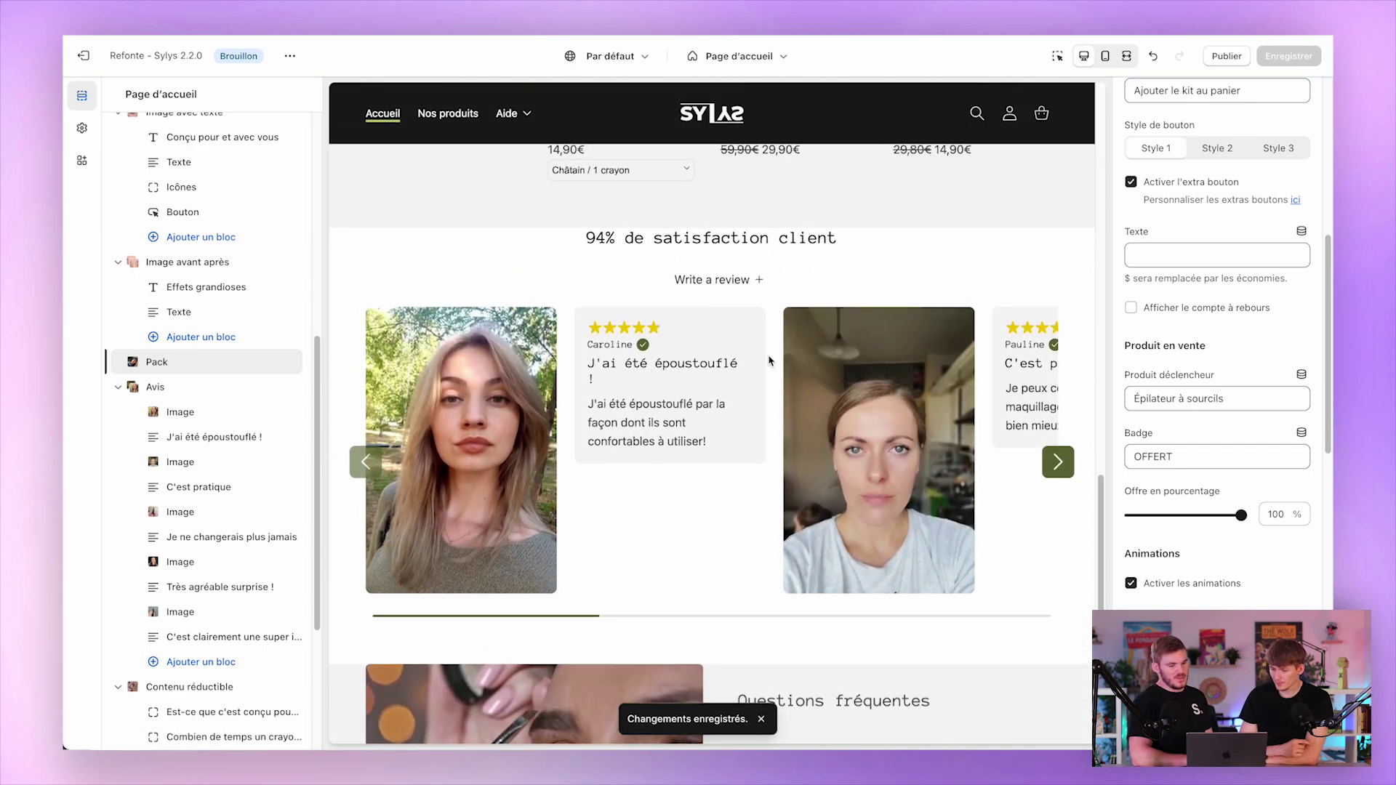
pyautogui.click(174, 386)
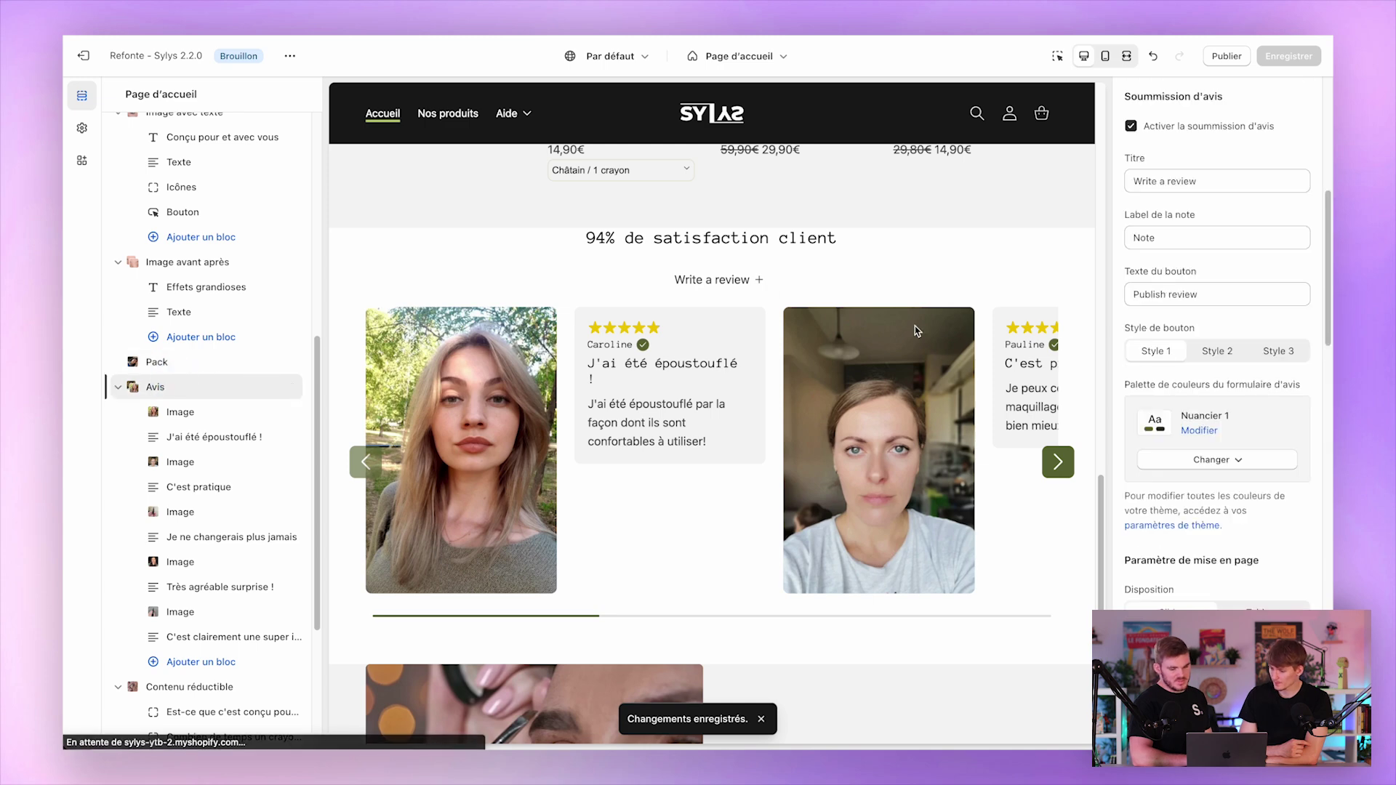
pyautogui.scroll(-15, 1159, 471)
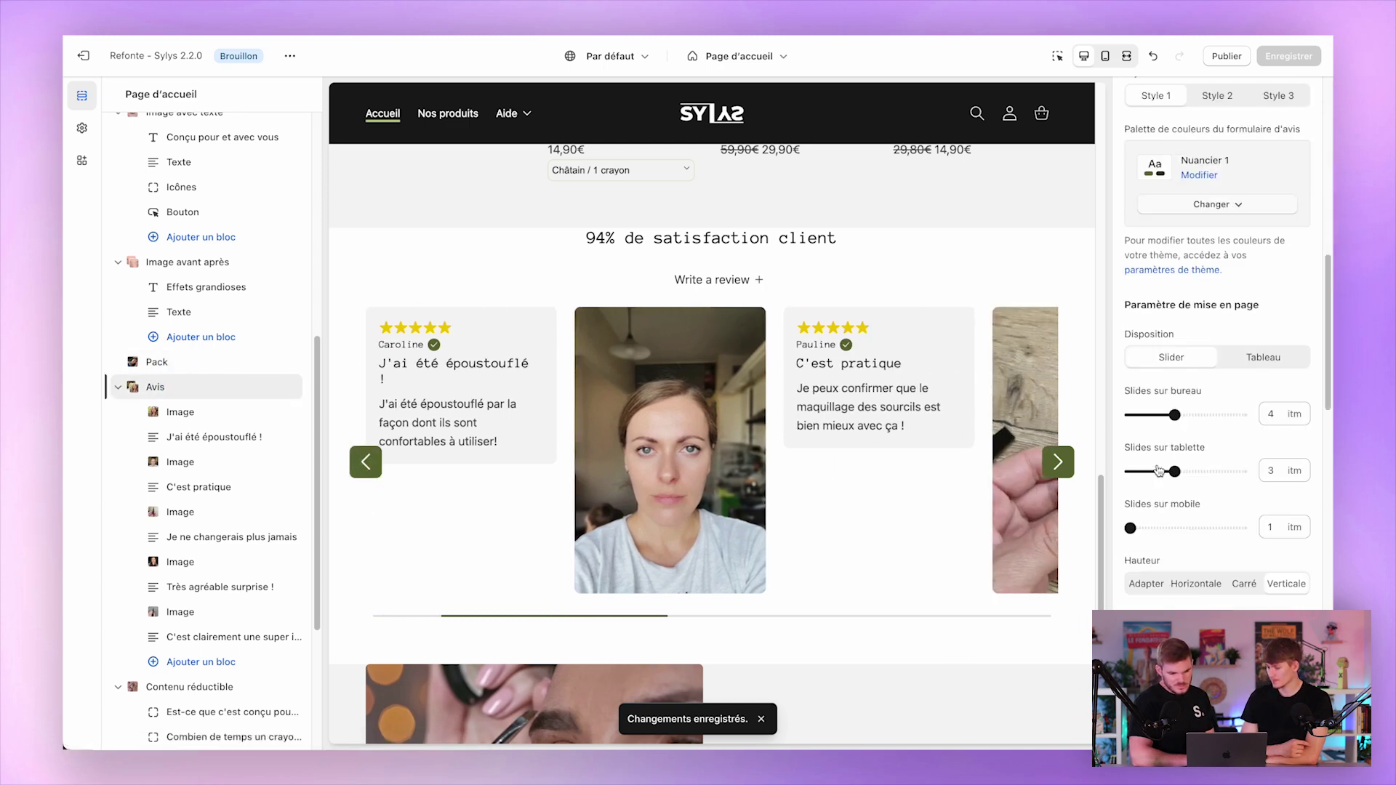
pyautogui.scroll(10, 1159, 470)
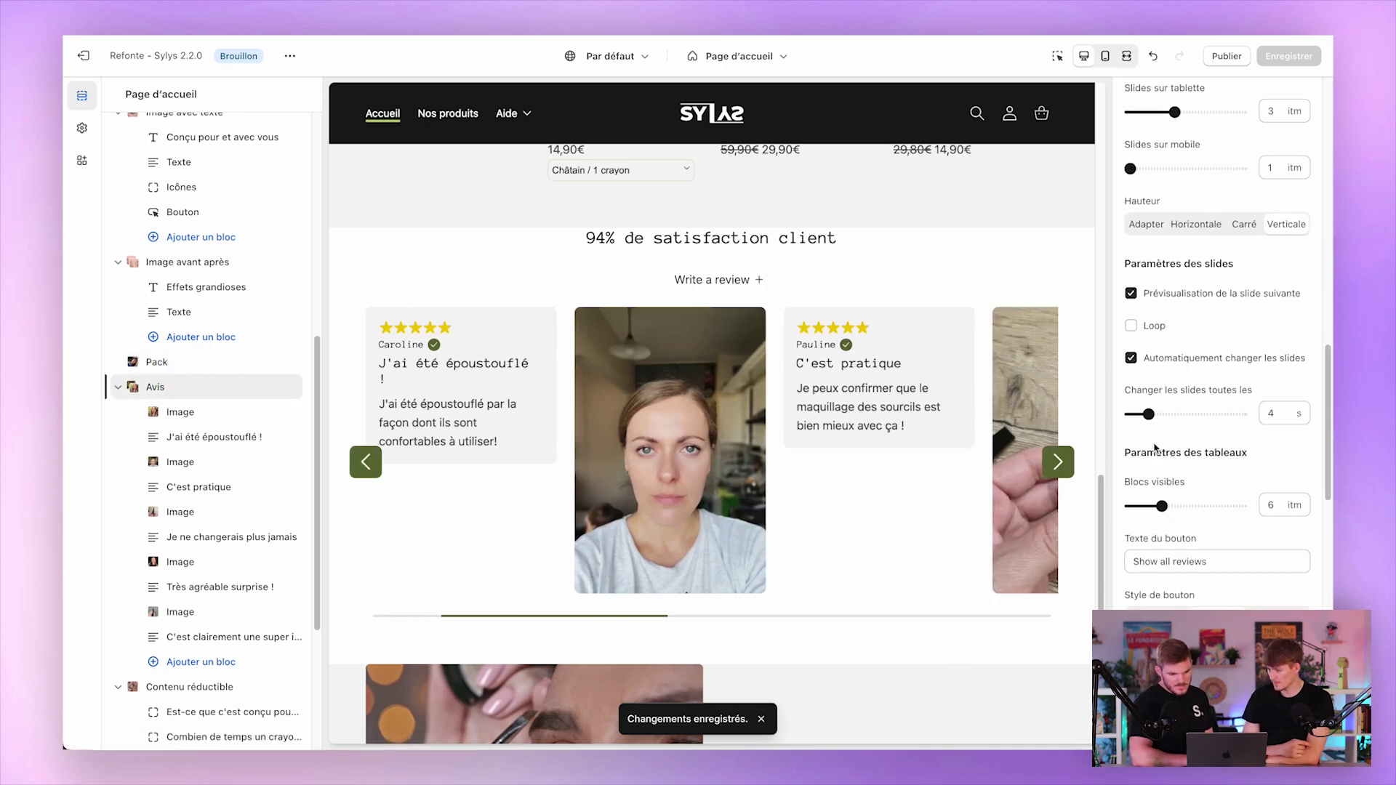
pyautogui.scroll(3, 1156, 448)
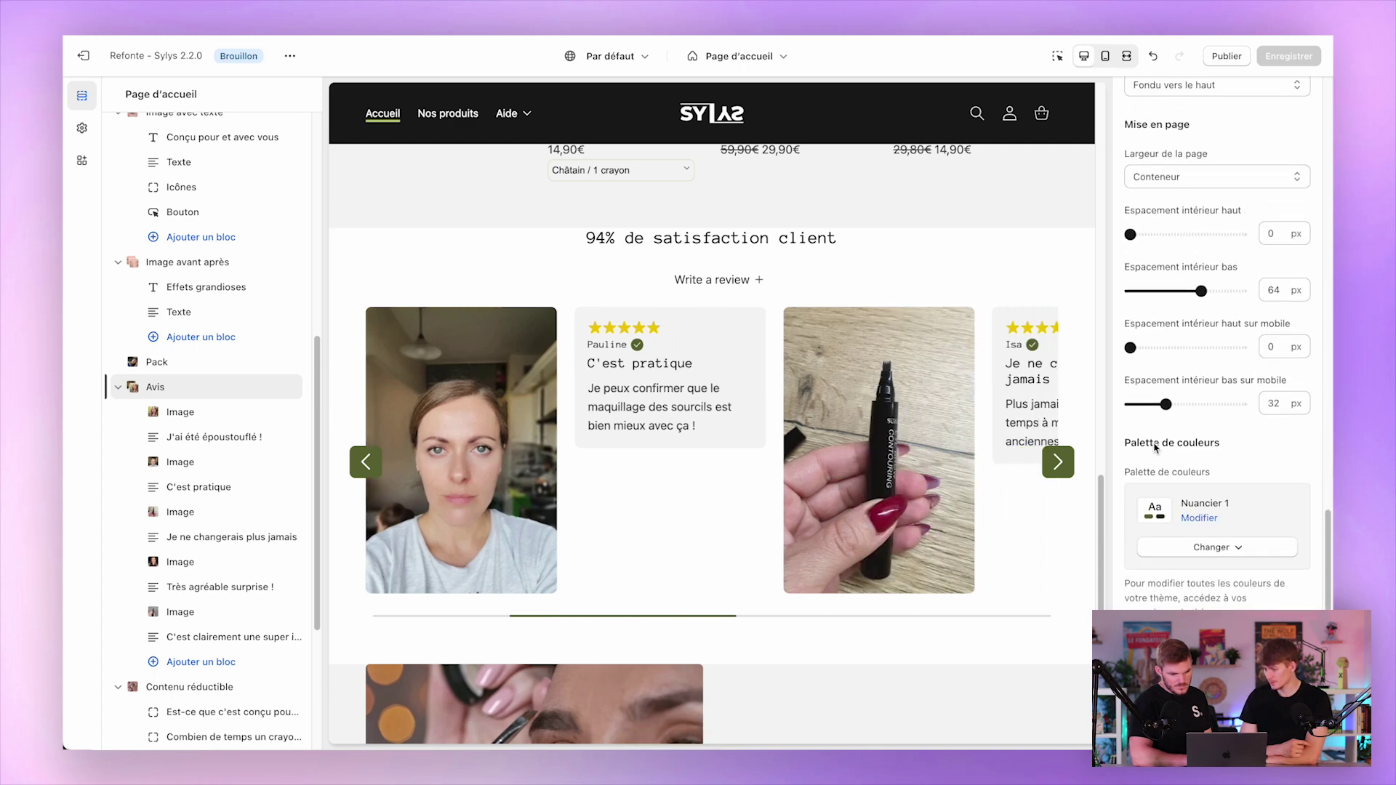
pyautogui.click(1196, 243)
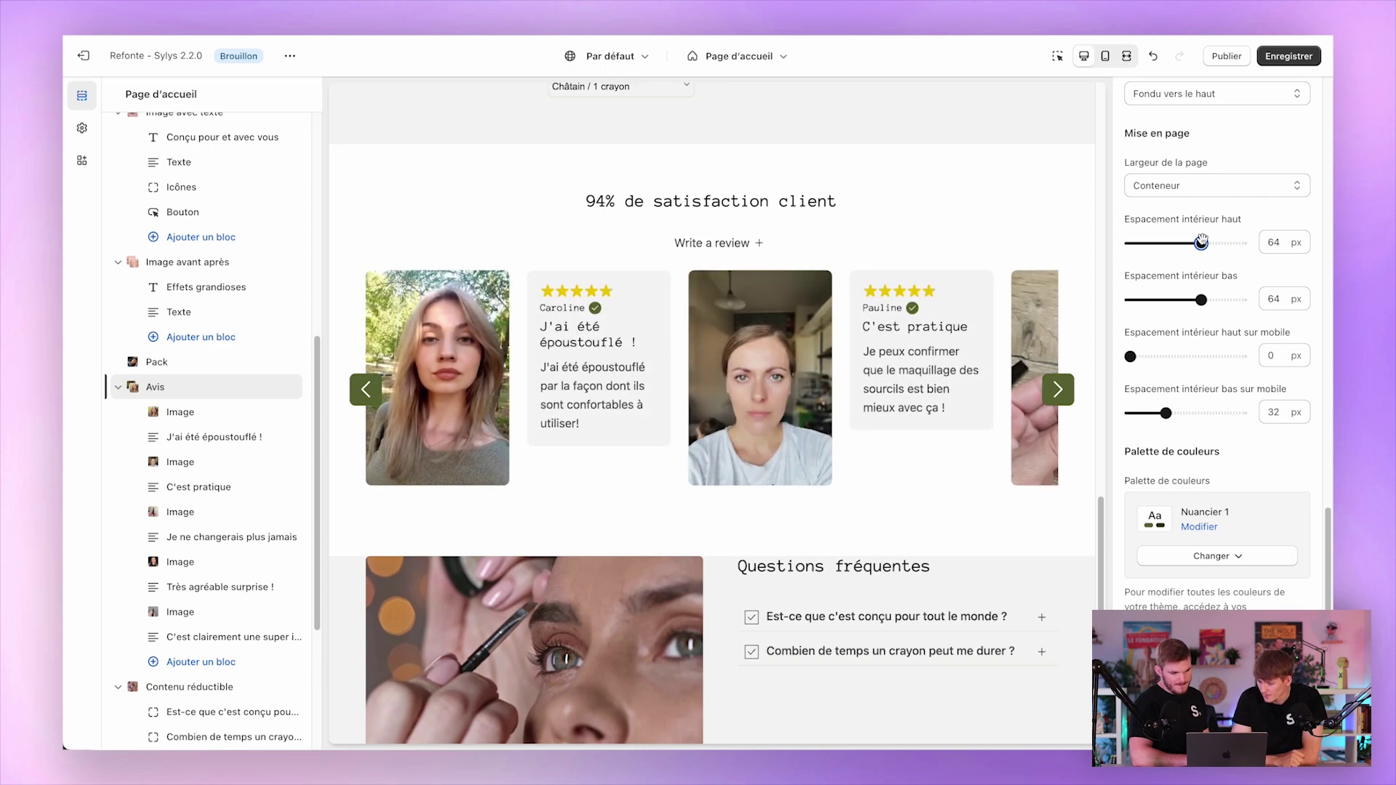
# Step: Open the Avis section's title for editing with its whole text selected
pyautogui.scroll(15, 1201, 260)
pyautogui.scroll(10, 1200, 285)
pyautogui.tripleClick(1164, 201)
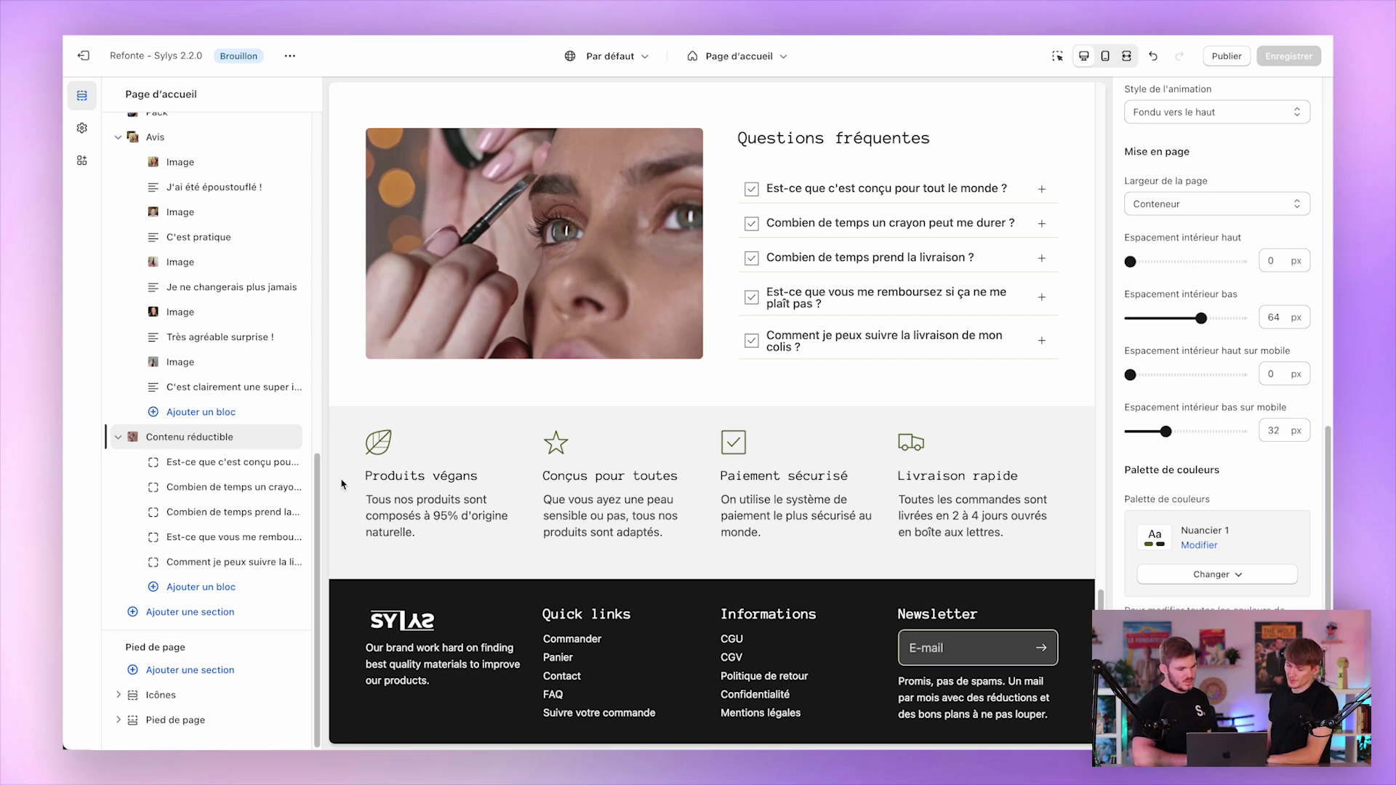
# Step: Add an Inscription à la newsletter section to the footer group above the Icônes section
pyautogui.scroll(-2, 344, 484)
pyautogui.click(184, 669)
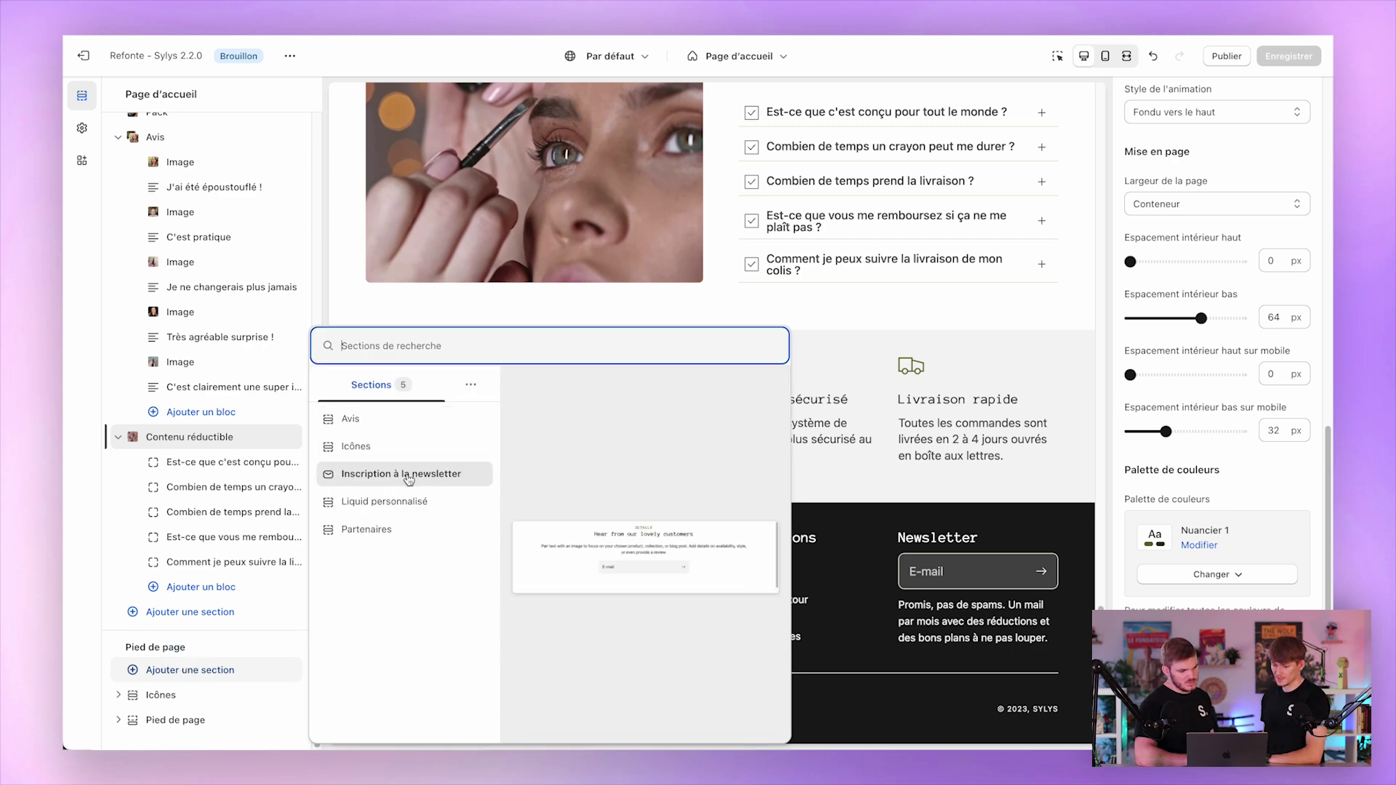
pyautogui.click(409, 475)
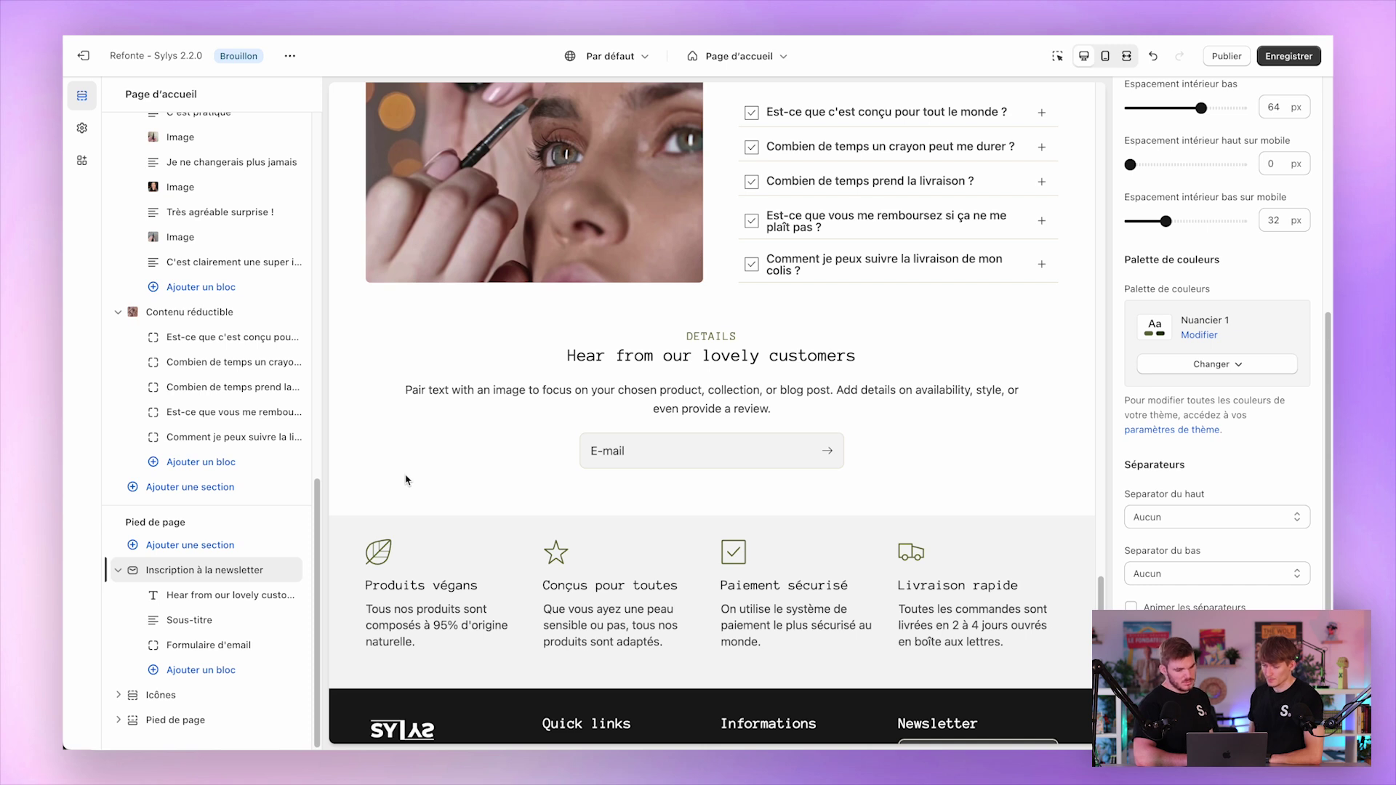
pyautogui.scroll(2, 1246, 320)
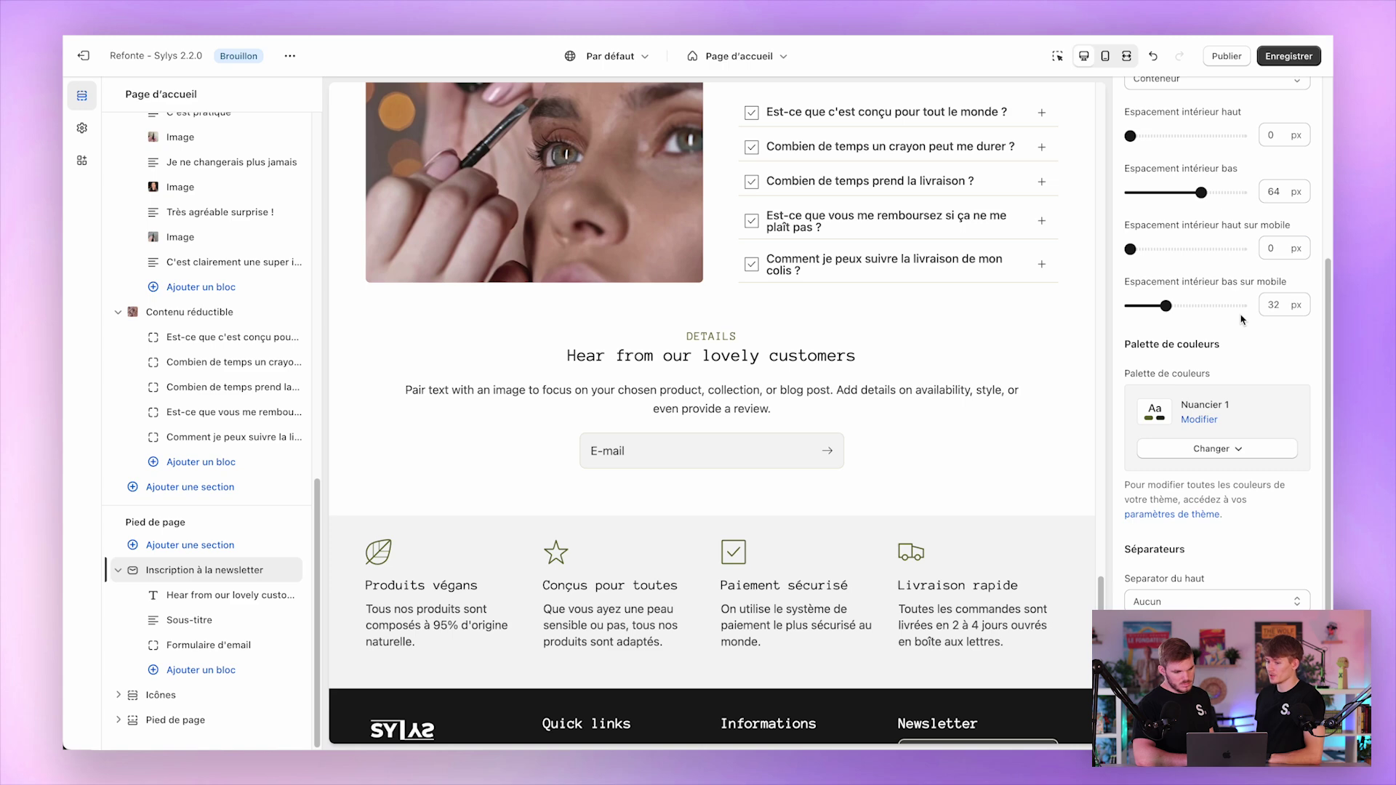
pyautogui.scroll(5, 1305, 291)
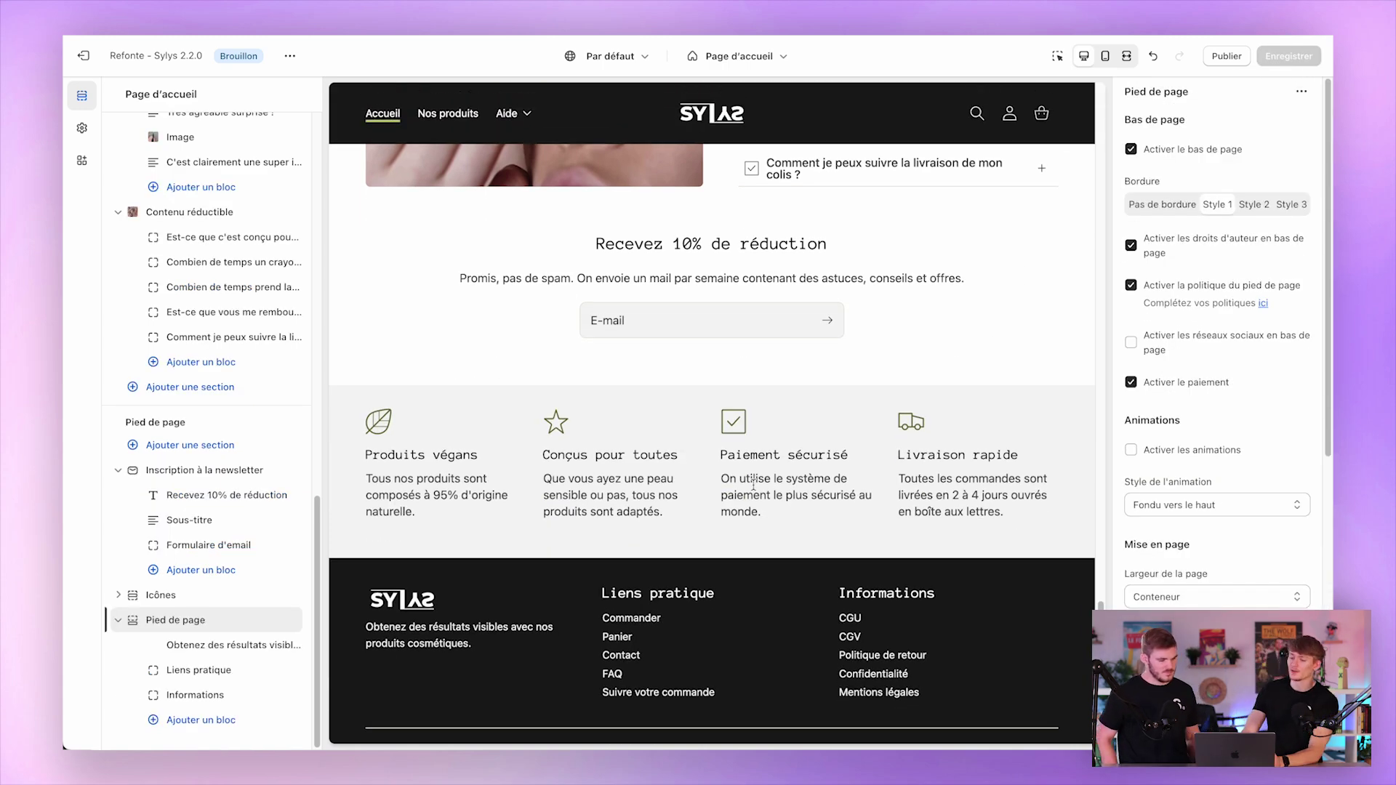
pyautogui.scroll(-2, 754, 480)
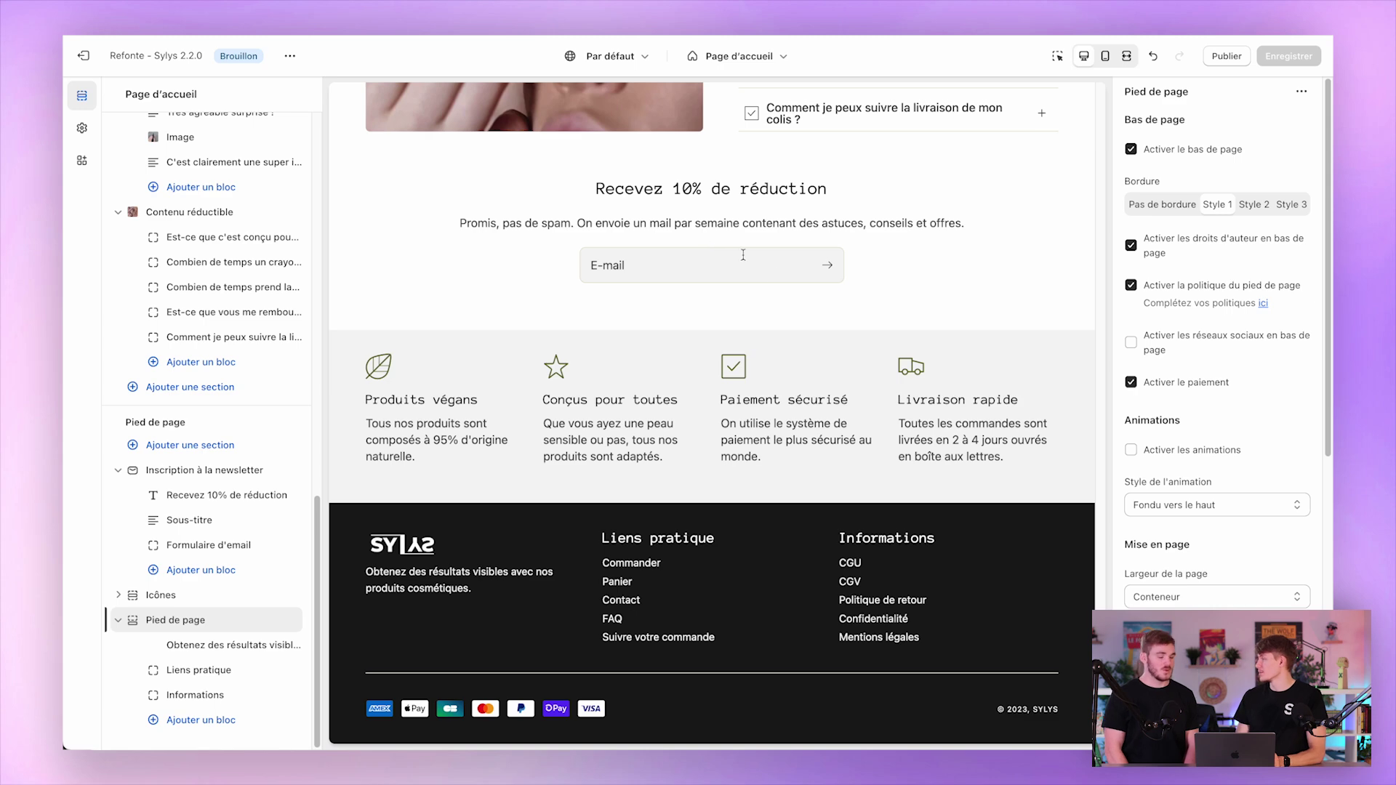
pyautogui.scroll(3, 213, 578)
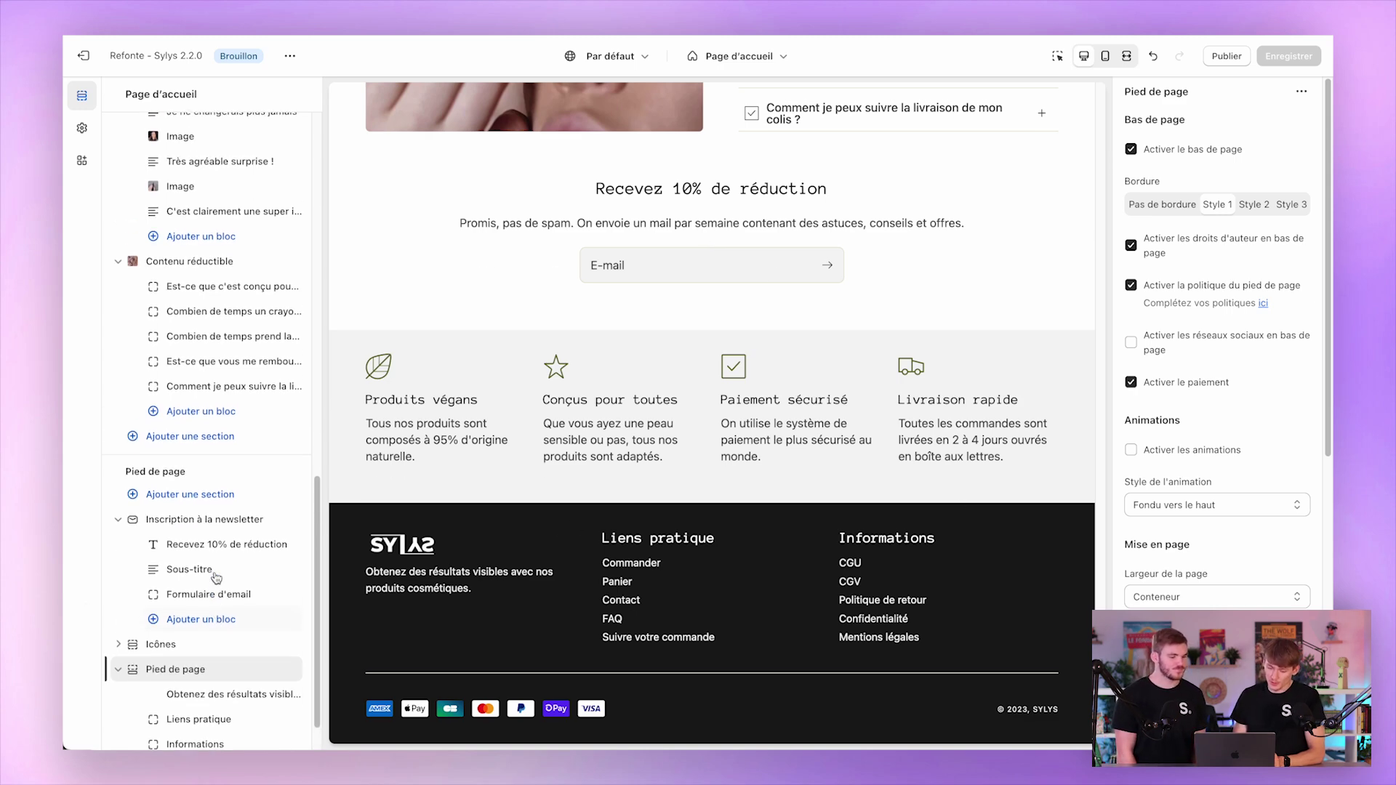
pyautogui.scroll(20, 429, 250)
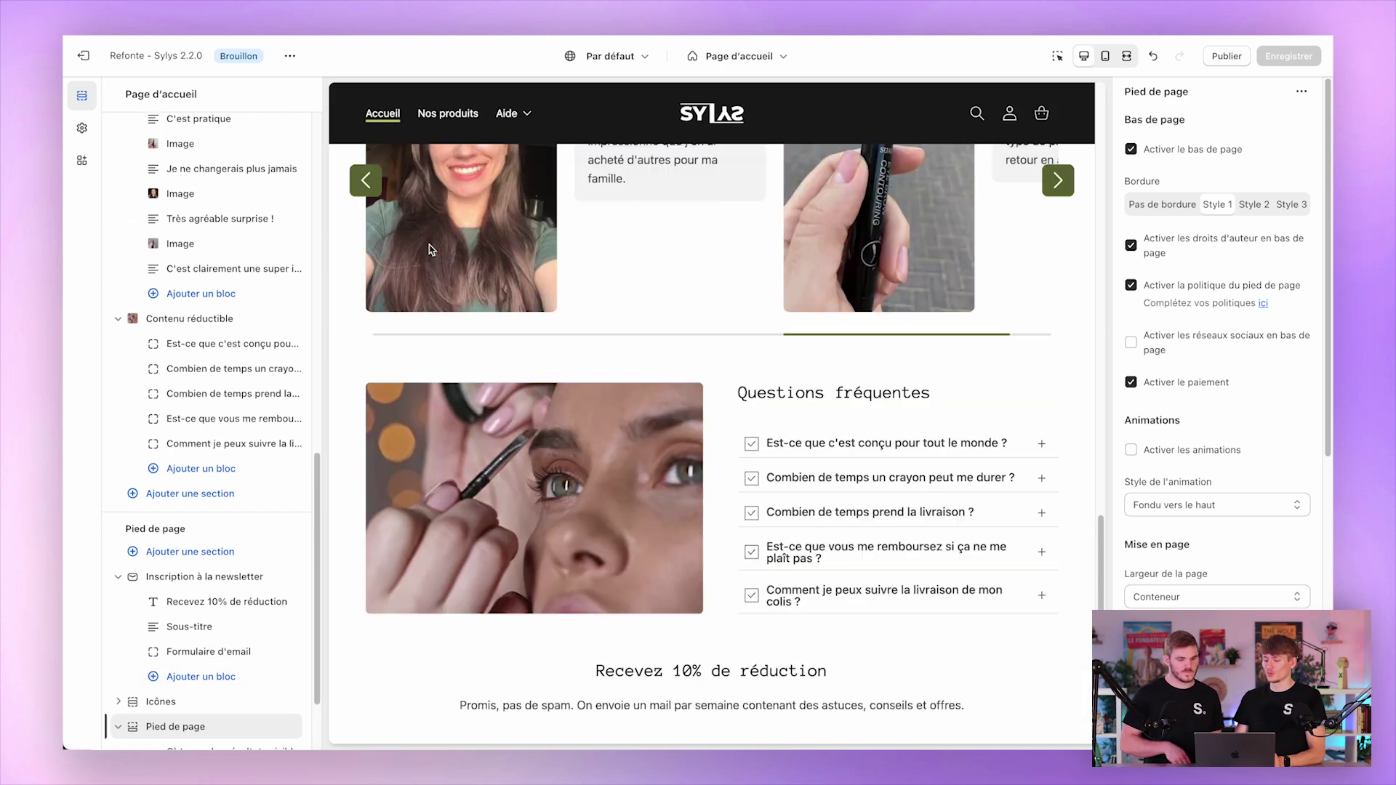
pyautogui.scroll(2, 429, 249)
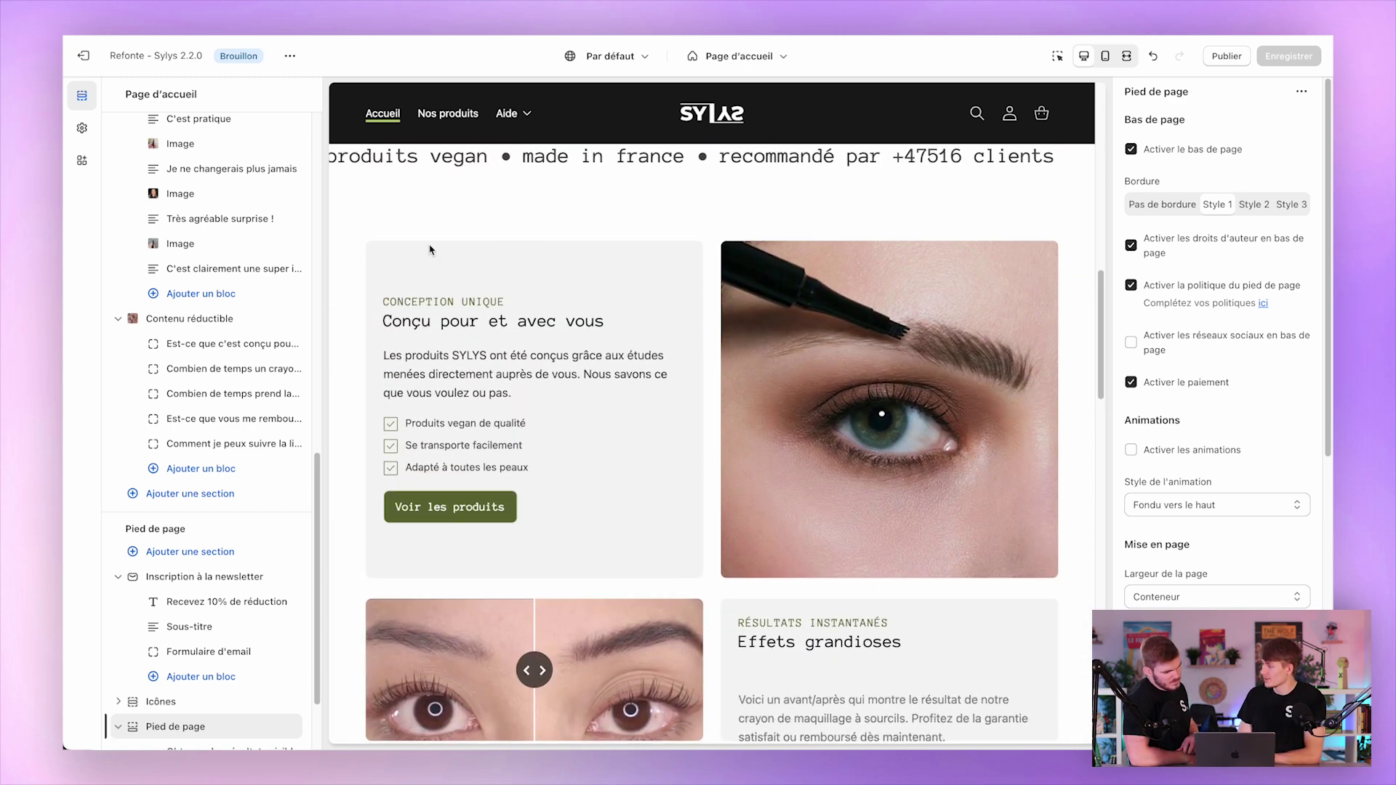
pyautogui.scroll(-20, 429, 249)
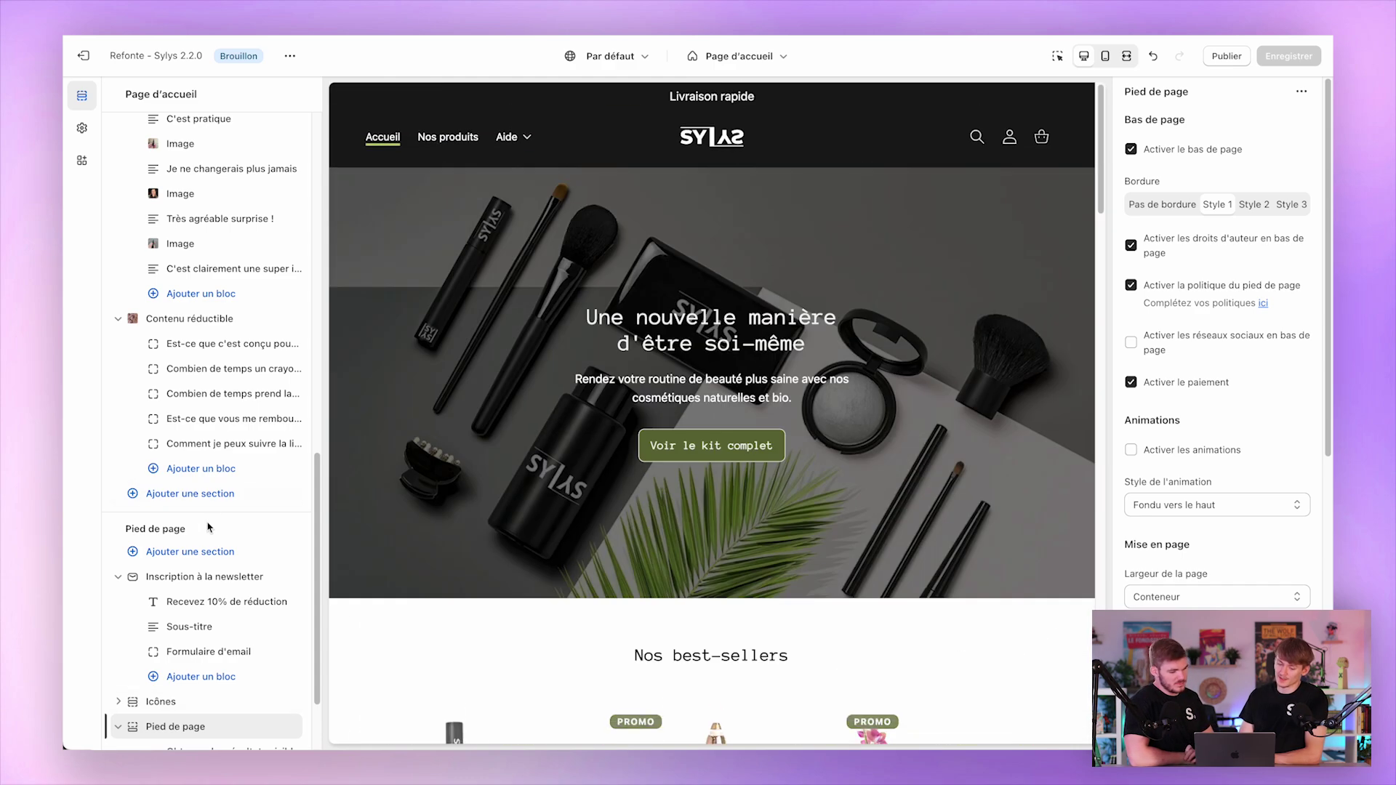
# Step: Add an Article de blog section below the Contenu réductible section and choose the Infos blog as its source
pyautogui.click(188, 494)
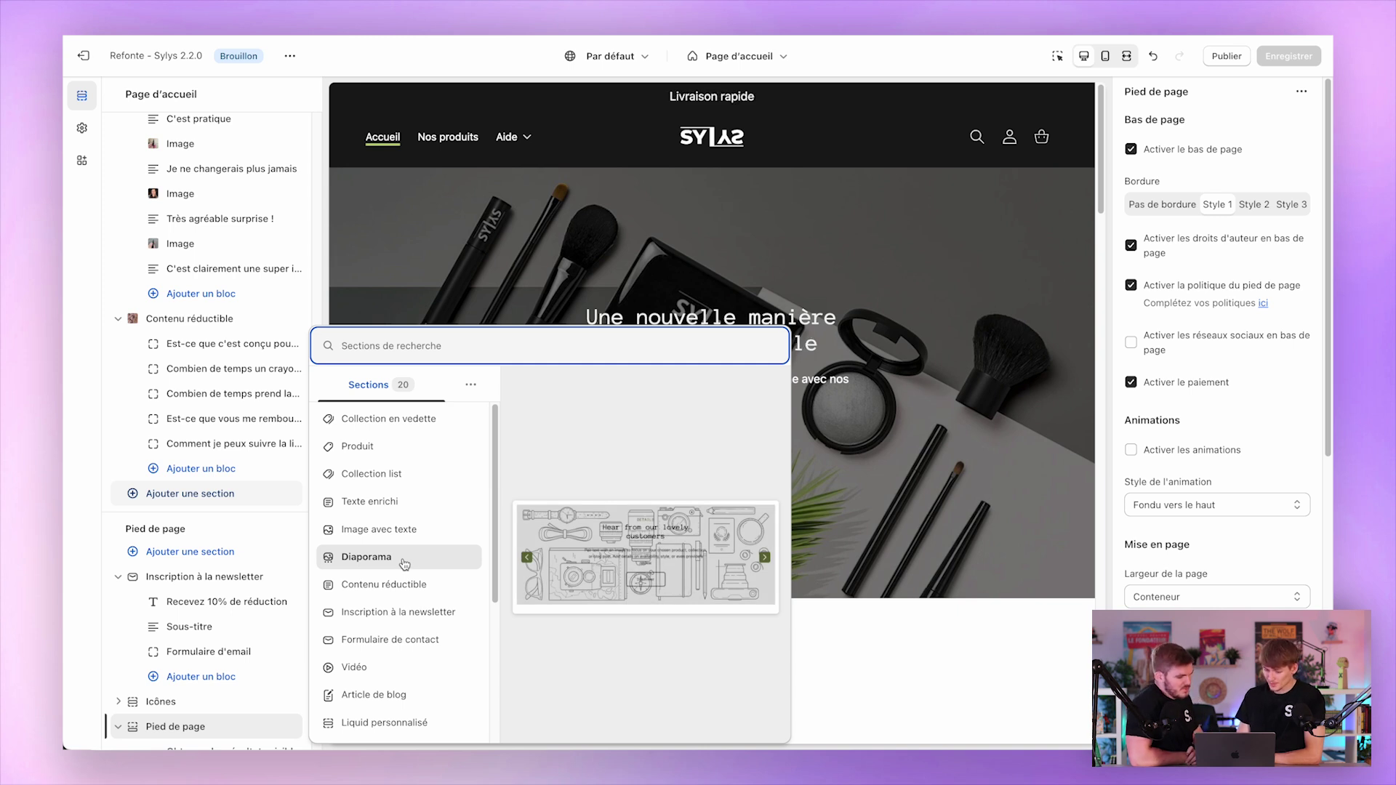
pyautogui.scroll(-1, 405, 647)
pyautogui.scroll(-4, 405, 646)
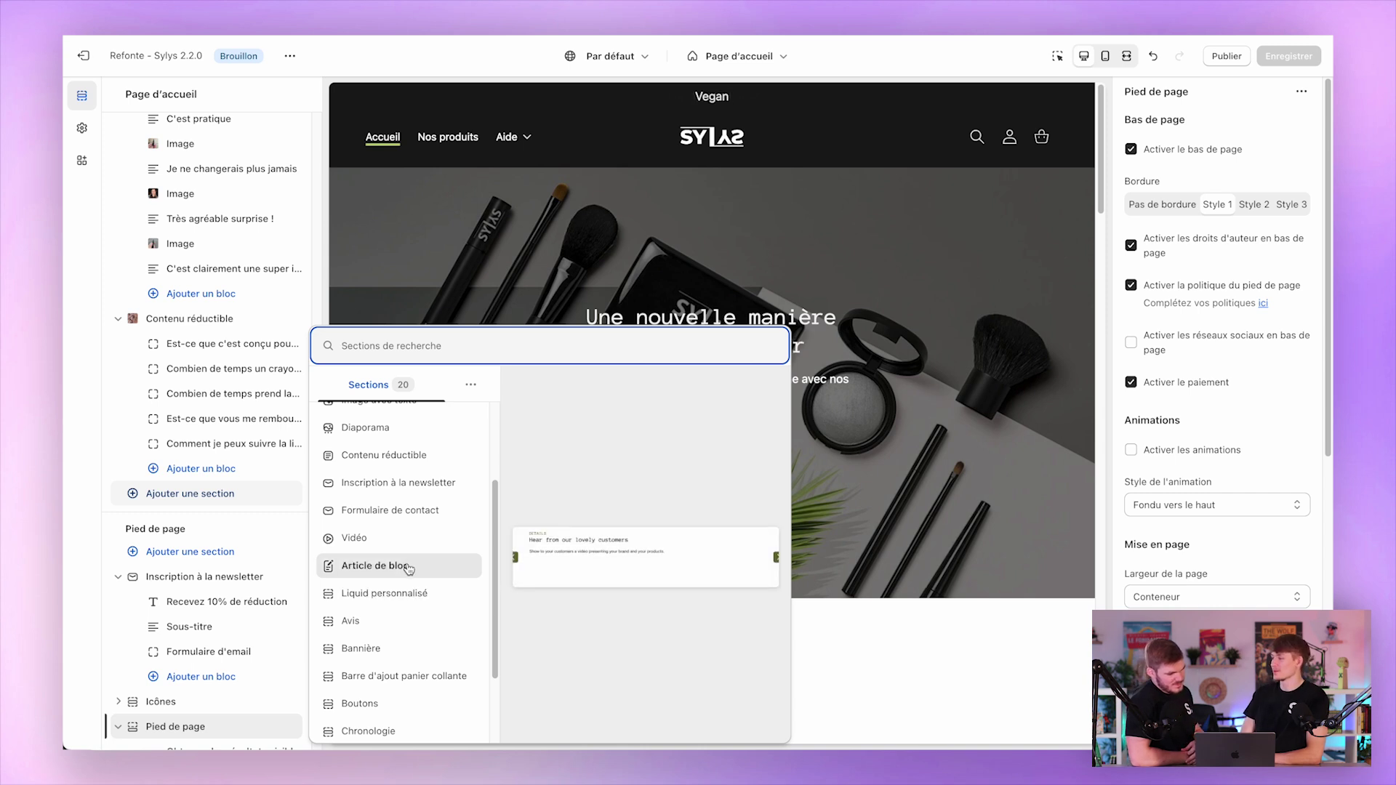
pyautogui.scroll(-2, 408, 568)
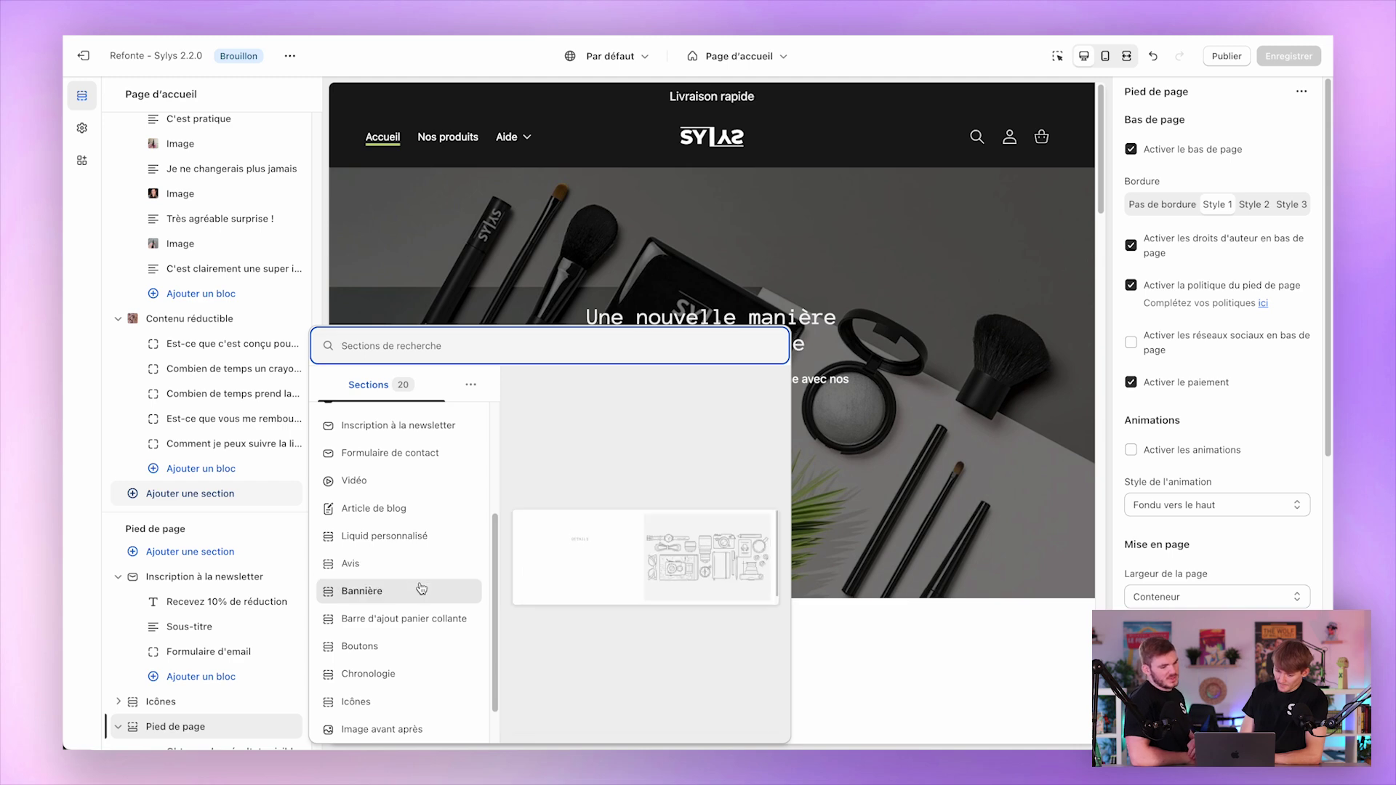
pyautogui.press('Escape')
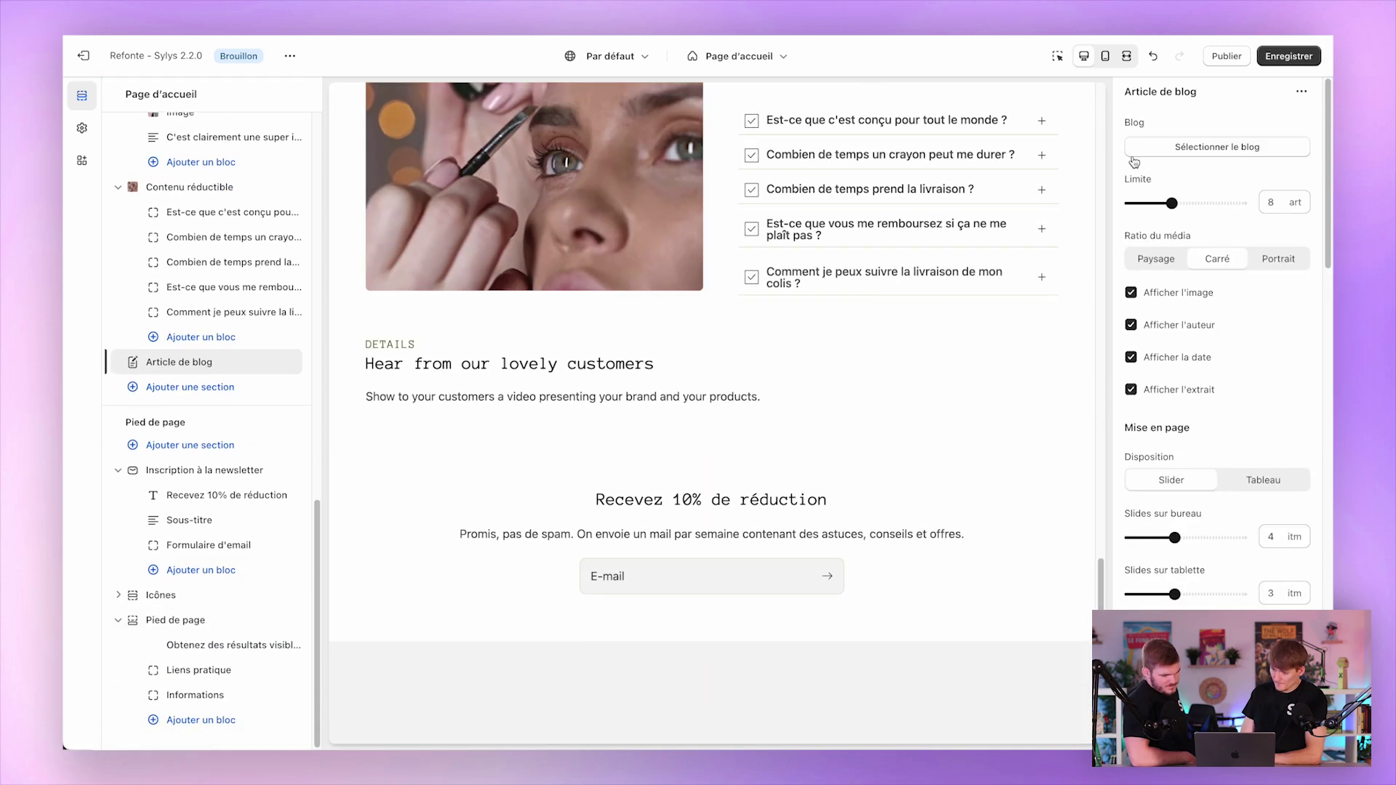
pyautogui.click(1146, 151)
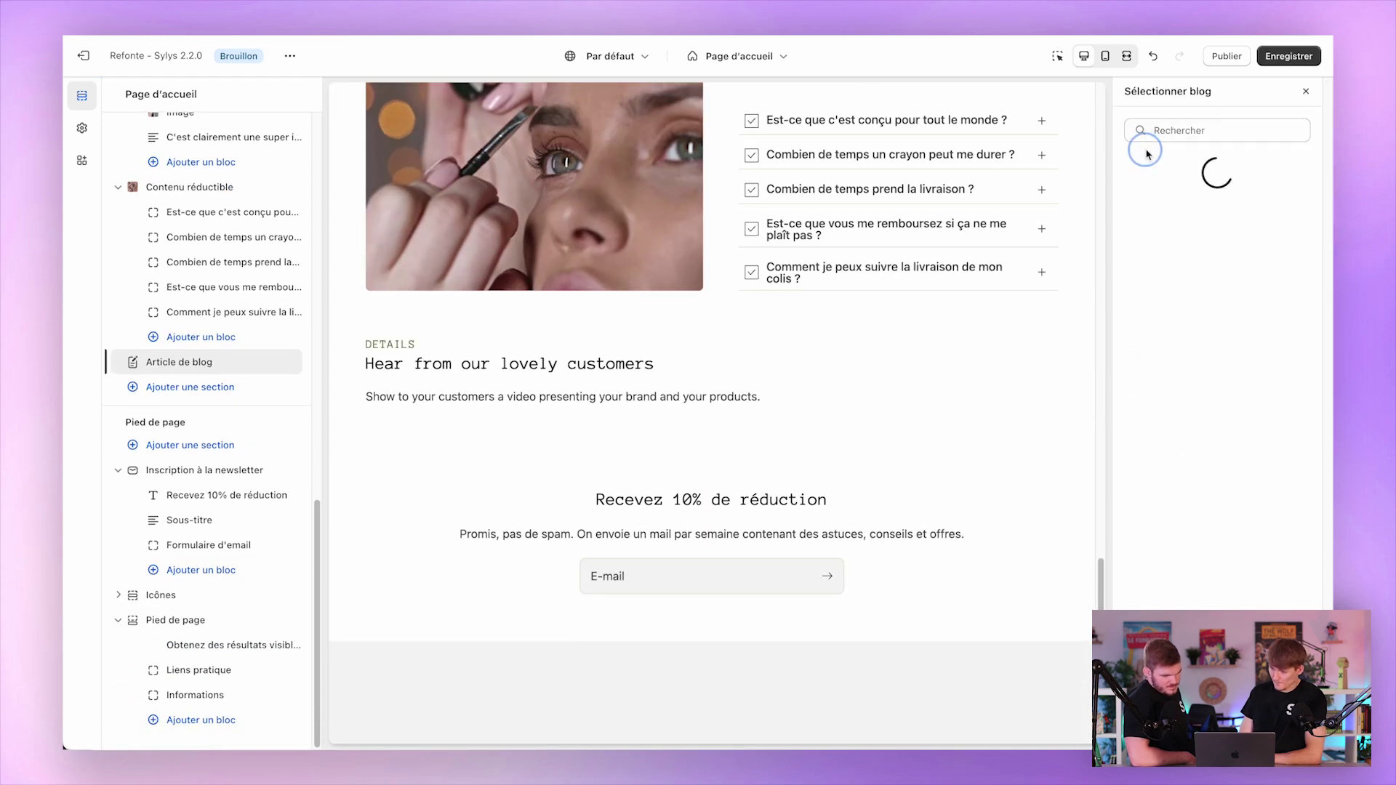
pyautogui.click(1183, 214)
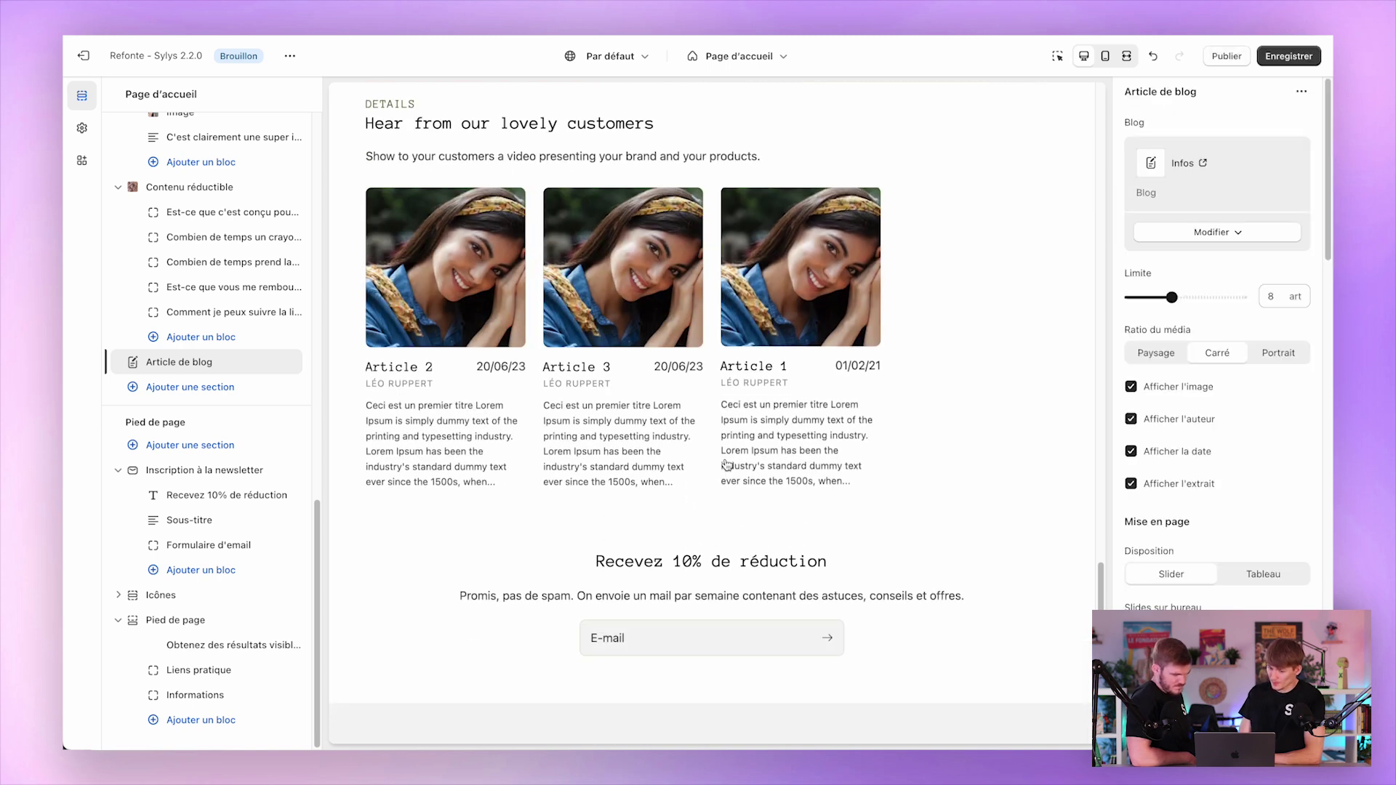
# Step: Turn off the author and date display in the Article de blog section
pyautogui.click(1131, 419)
pyautogui.click(1131, 452)
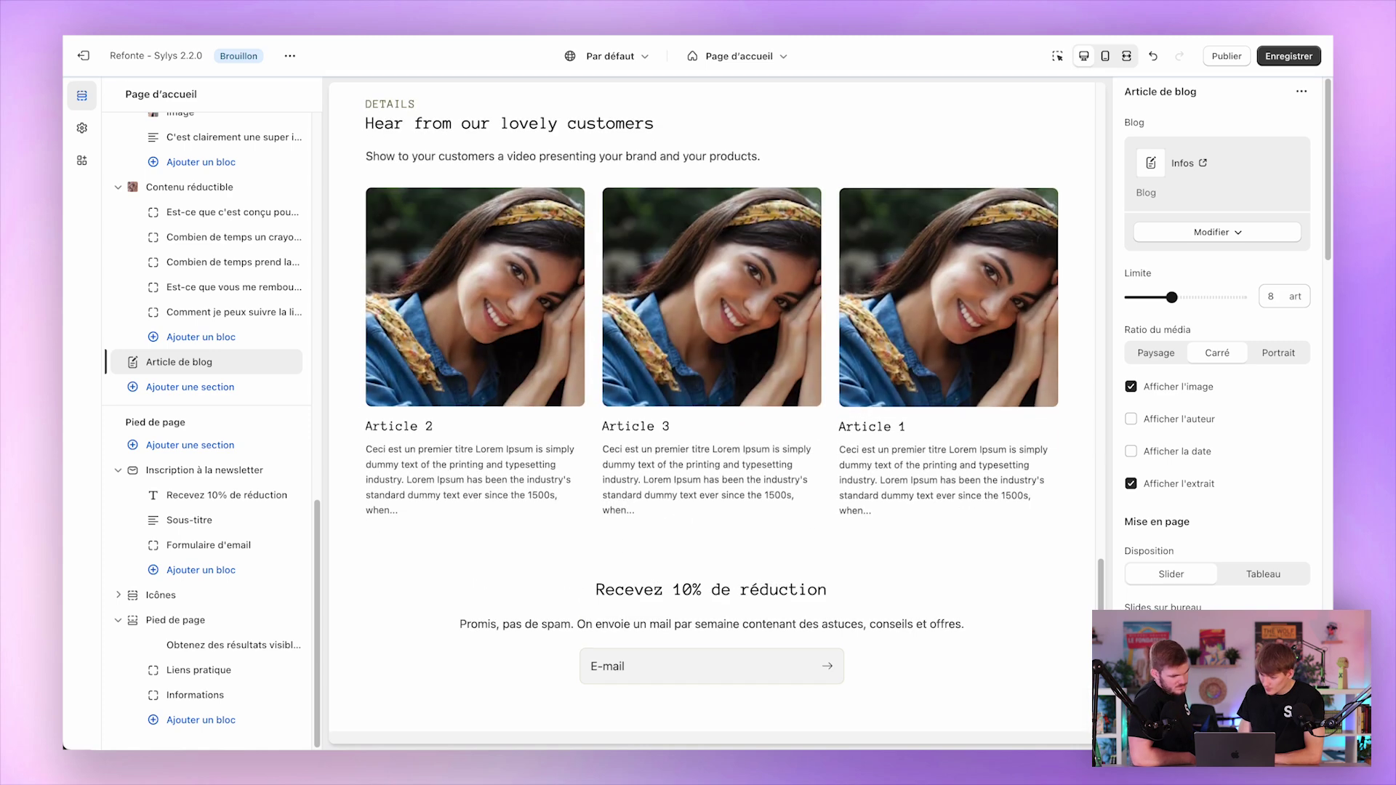
pyautogui.scroll(3, 826, 510)
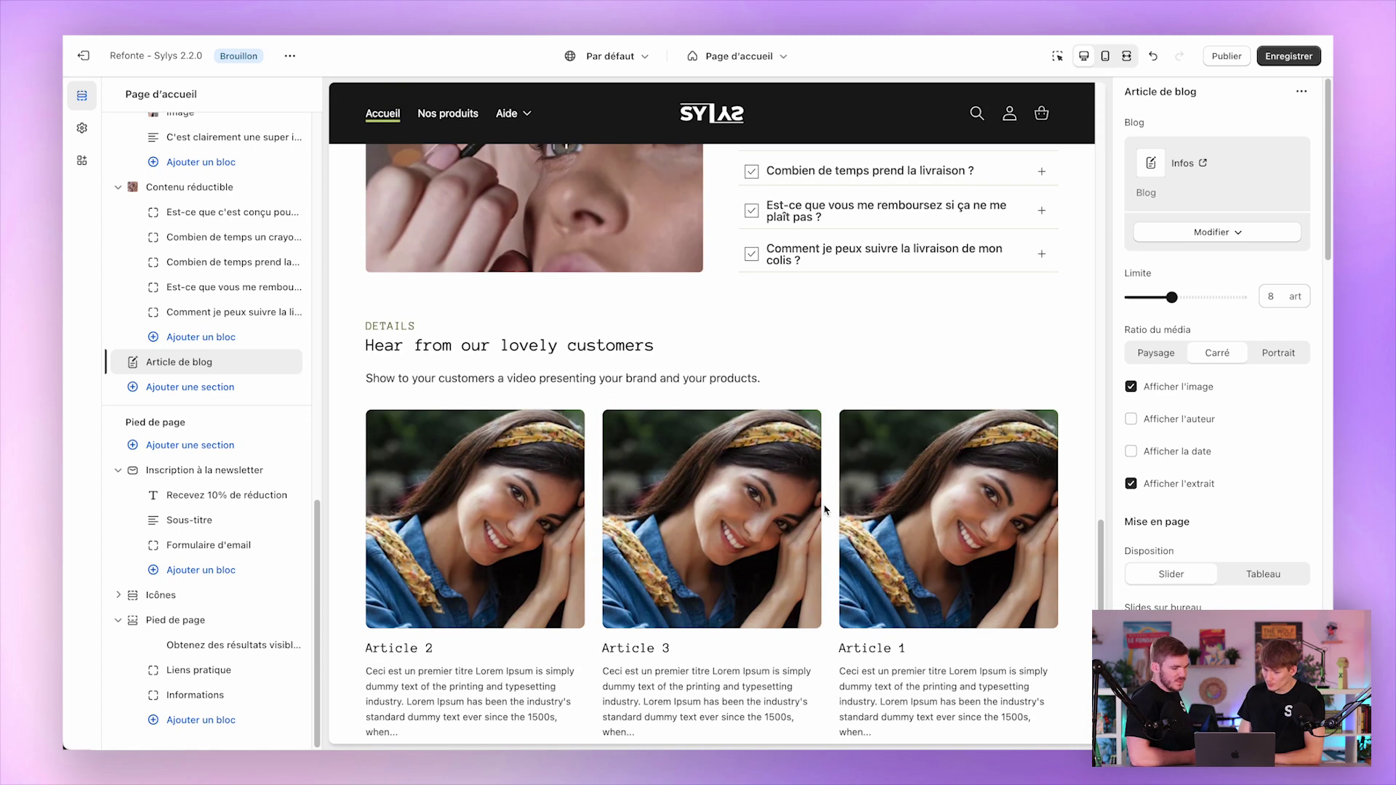
pyautogui.scroll(-2, 825, 510)
pyautogui.scroll(-2, 825, 511)
pyautogui.scroll(1, 793, 393)
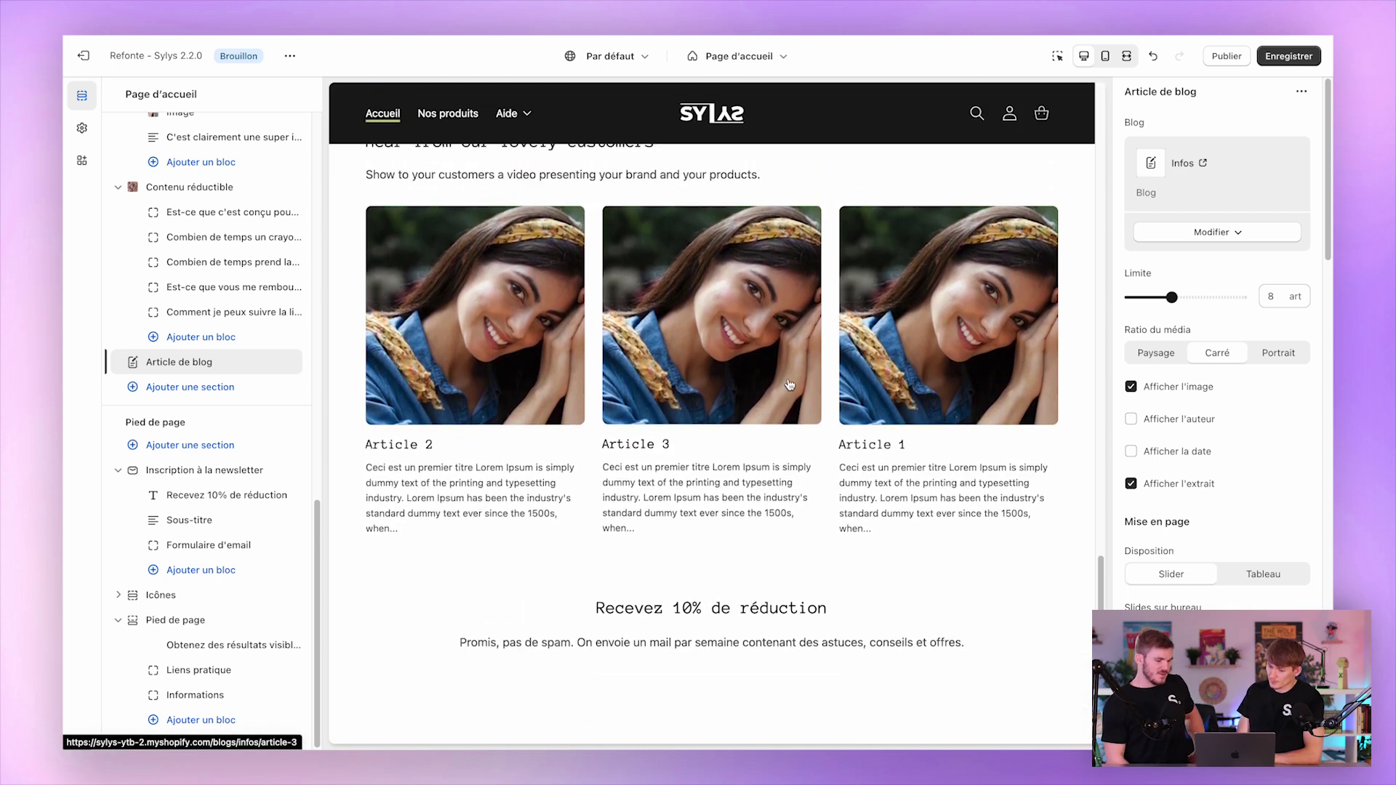
# Step: Delete the Article de blog section from the home page
pyautogui.scroll(1, 531, 461)
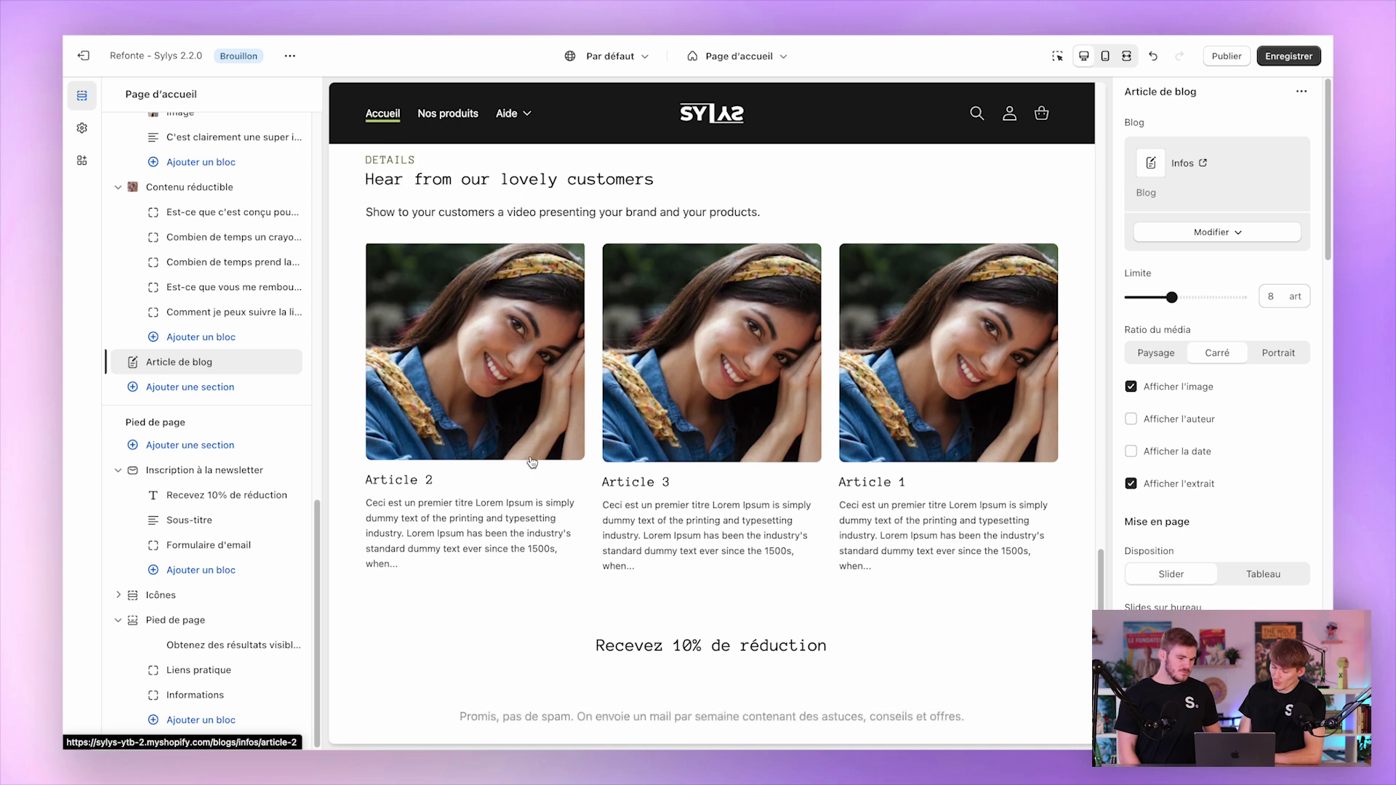
pyautogui.scroll(1, 532, 461)
pyautogui.moveTo(276, 371)
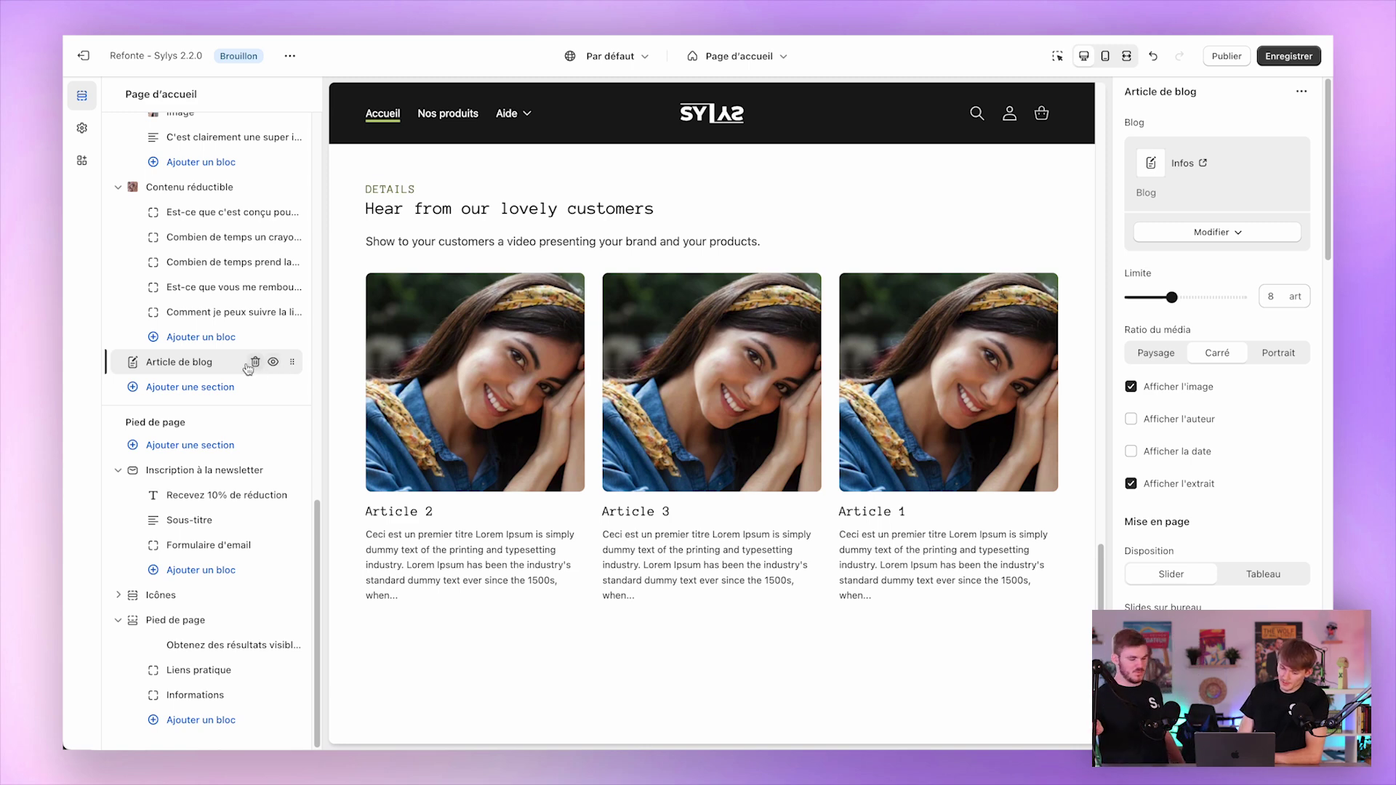
pyautogui.click(256, 363)
# Step: Add a Liste de comparaison section below the Contenu réductible section
pyautogui.click(265, 387)
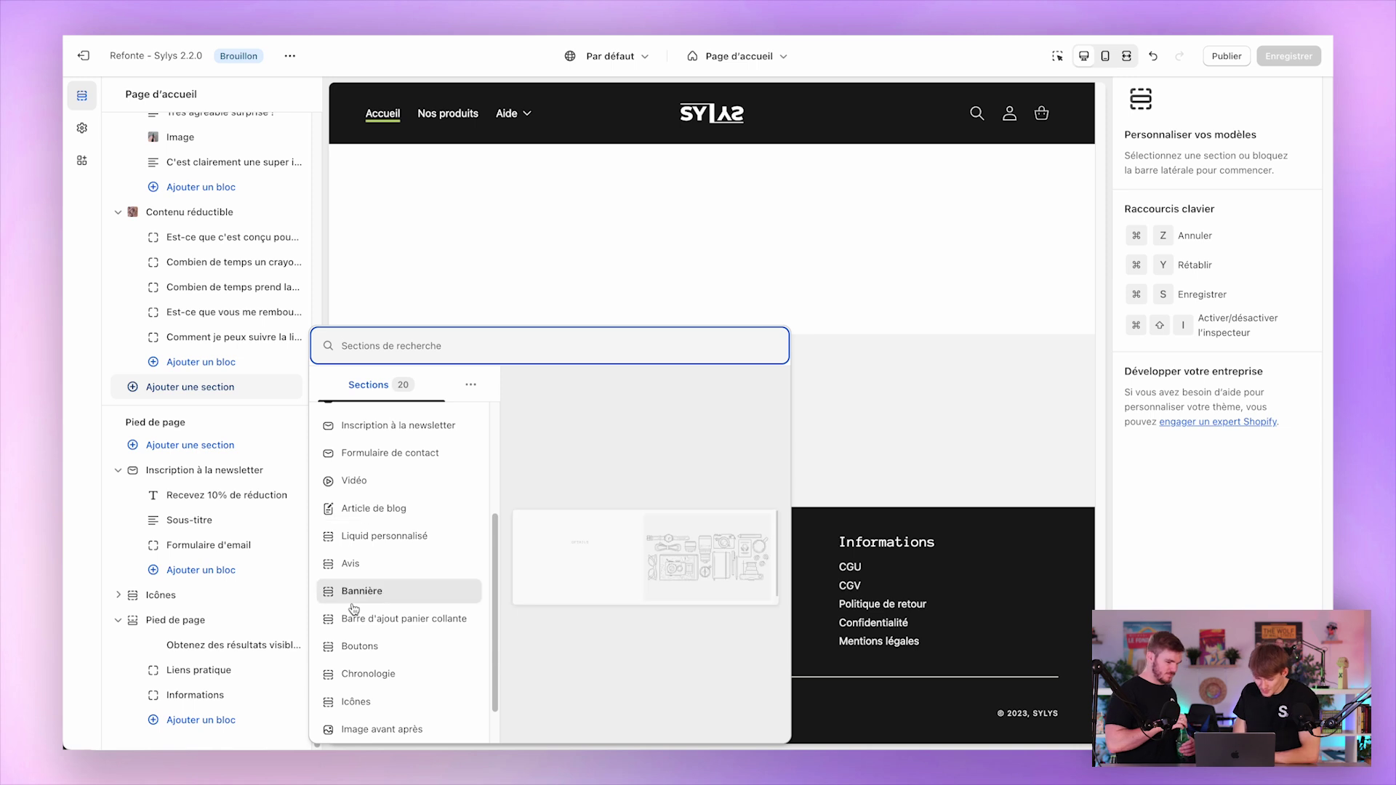
pyautogui.scroll(-2, 354, 611)
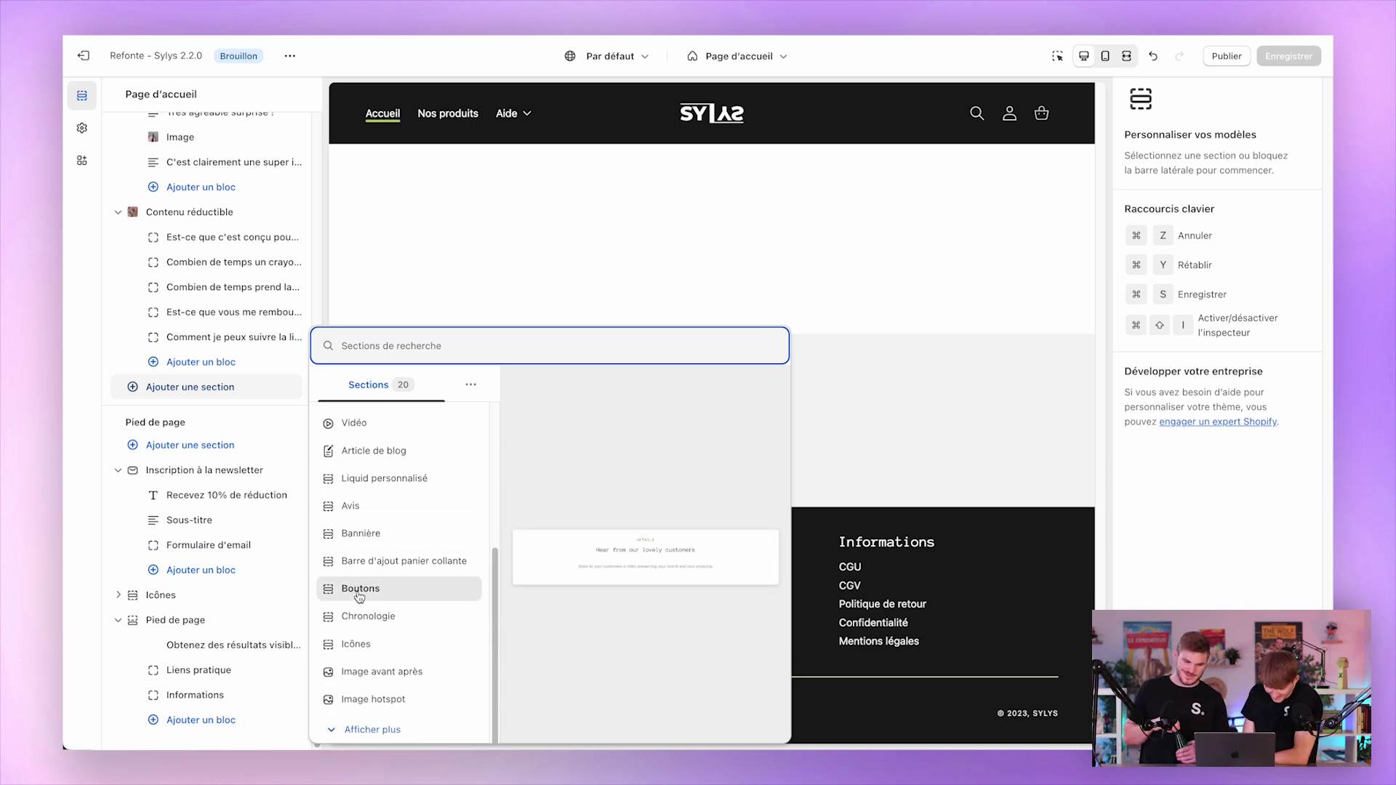
pyautogui.scroll(-3, 381, 564)
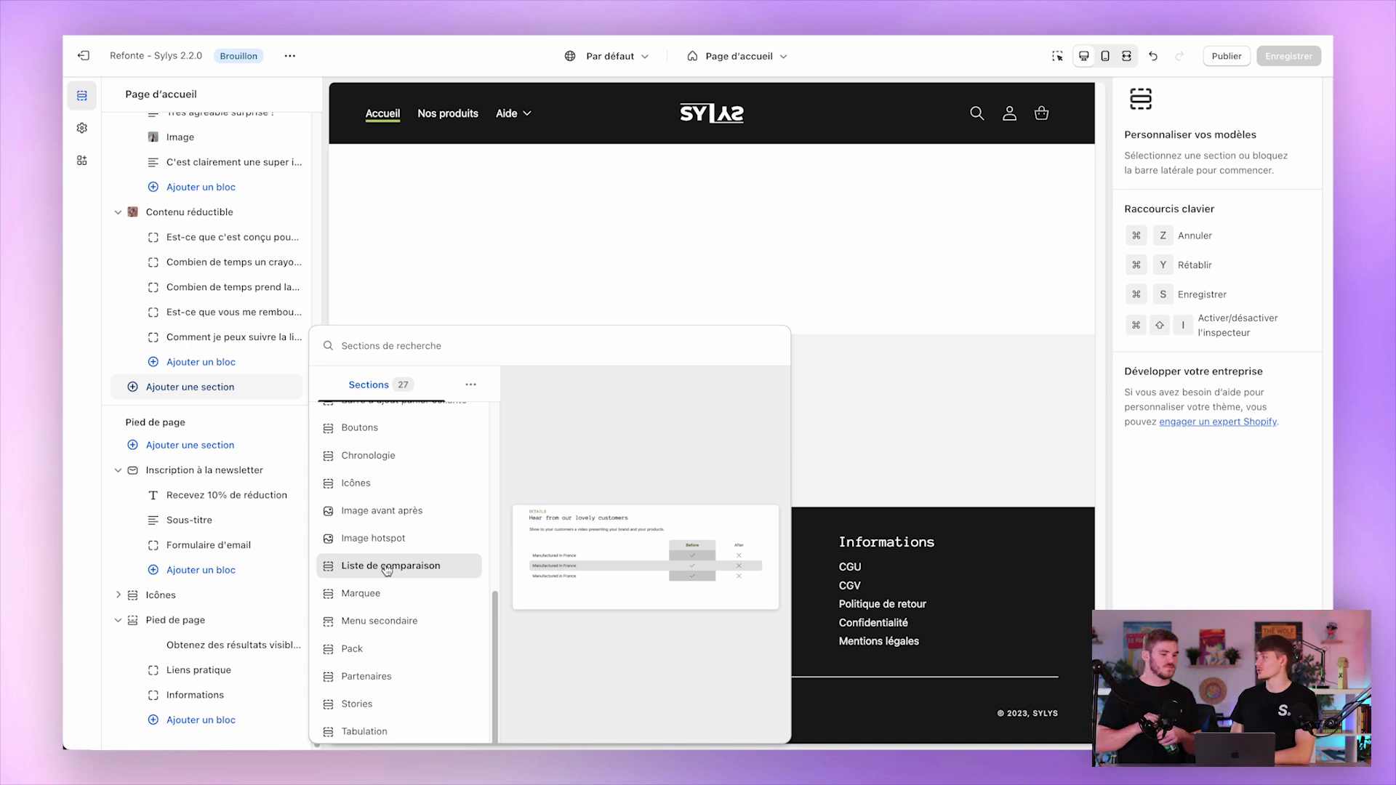
pyautogui.click(386, 567)
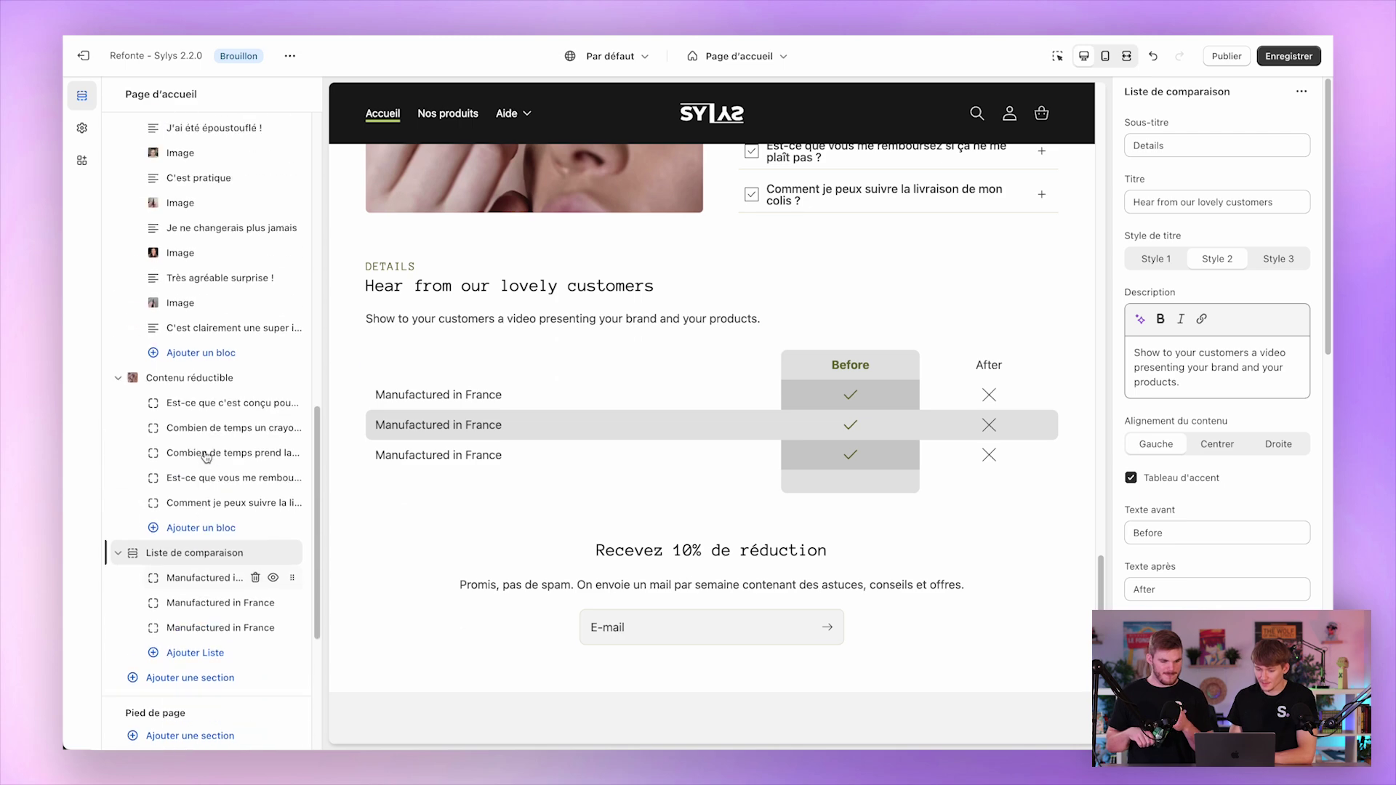
# Step: Move the Liste de comparaison section up so it sits between the Image avant après and Pack sections
pyautogui.scroll(1, 206, 456)
pyautogui.scroll(15, 466, 420)
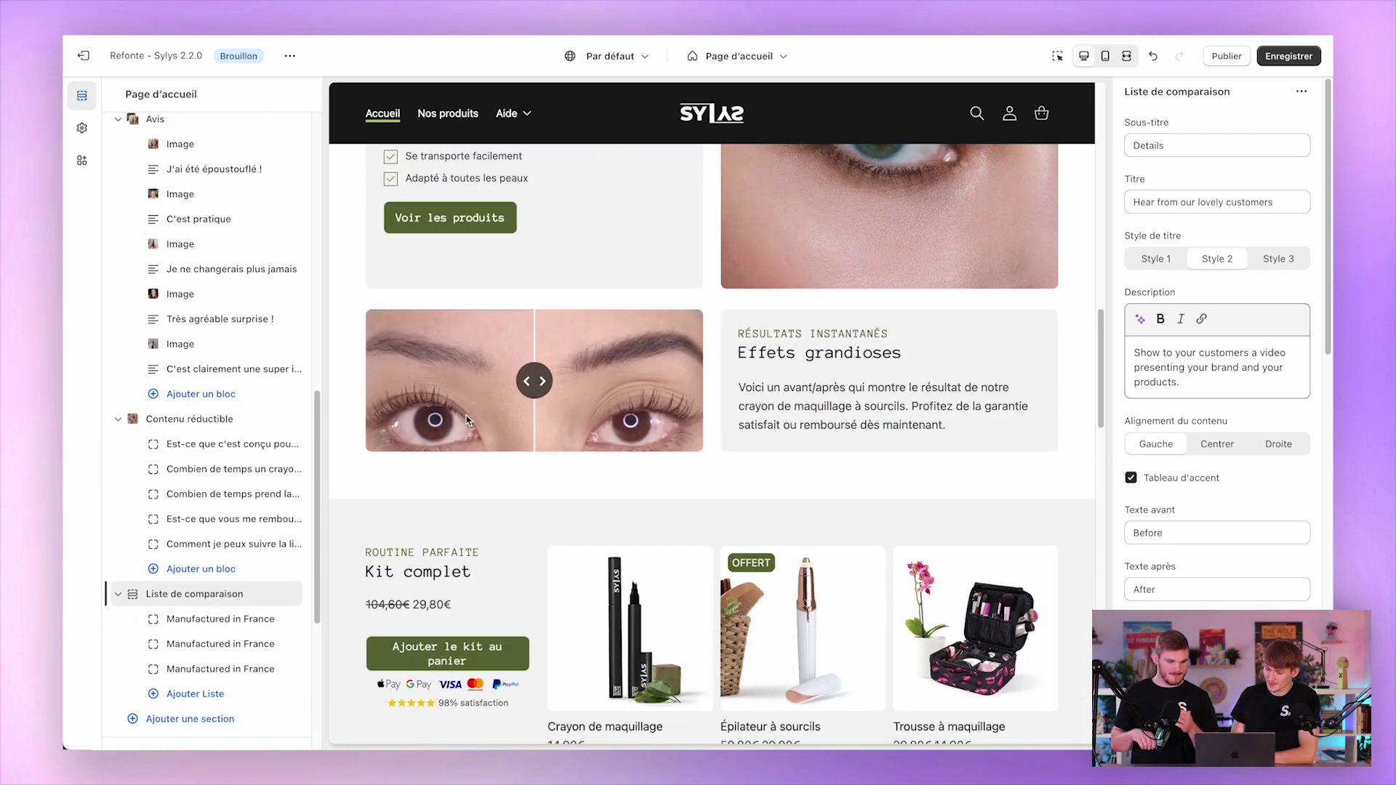
pyautogui.scroll(-5, 466, 421)
pyautogui.scroll(-1, 285, 521)
pyautogui.moveTo(296, 569); pyautogui.dragTo(275, 134)
pyautogui.scroll(3, 284, 293)
pyautogui.moveTo(287, 372); pyautogui.dragTo(288, 348)
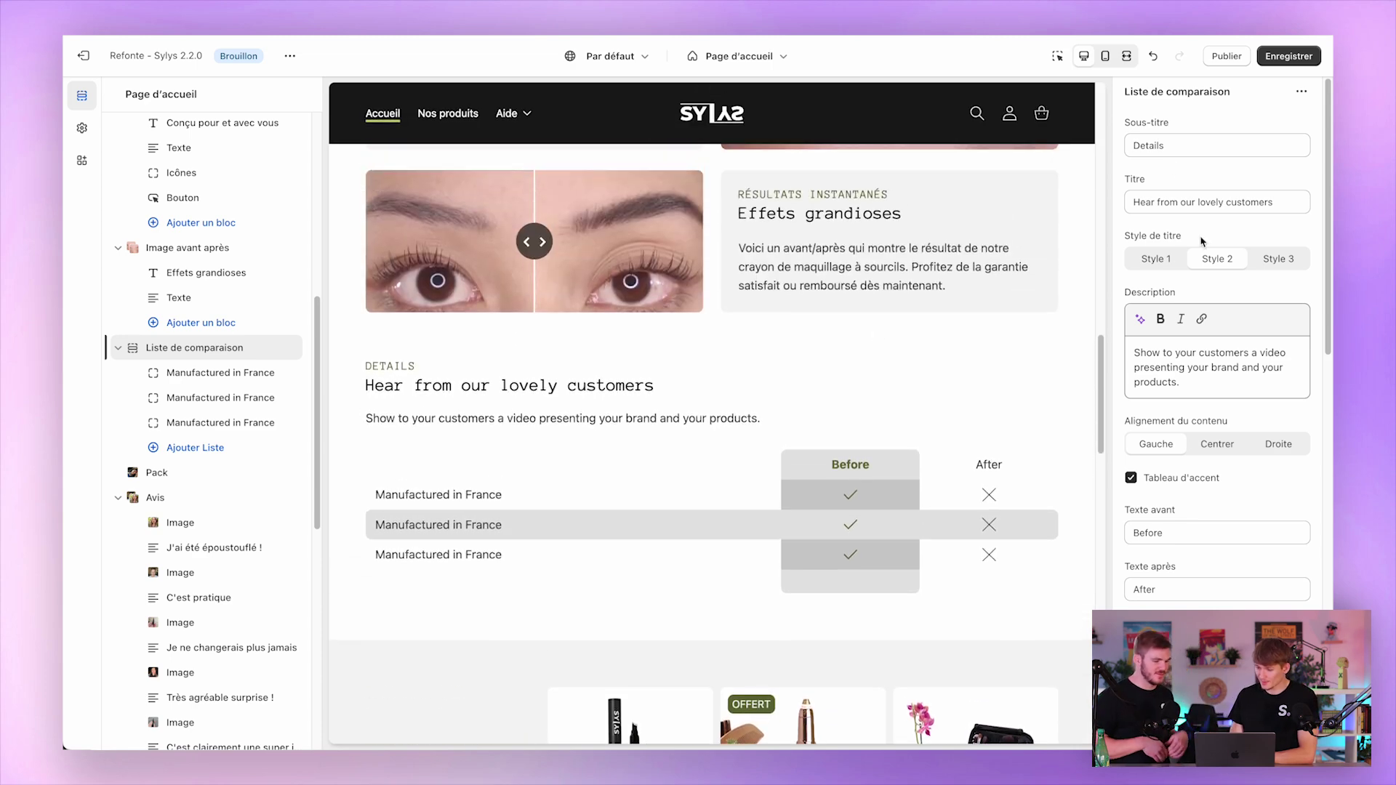
# Step: Clear the Liste de comparaison section's subtitle and set its content alignment to Centrer
pyautogui.doubleClick(1159, 143)
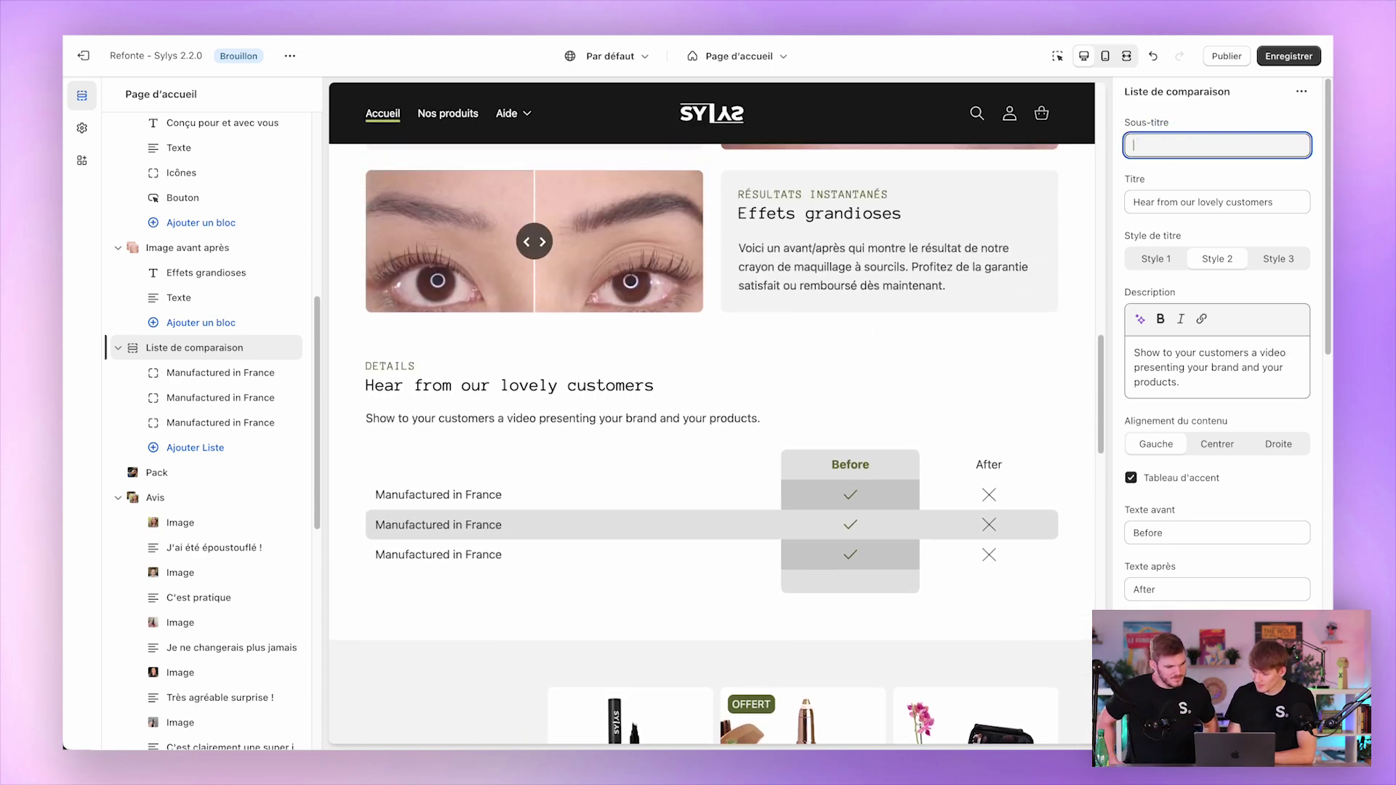
pyautogui.click(1233, 448)
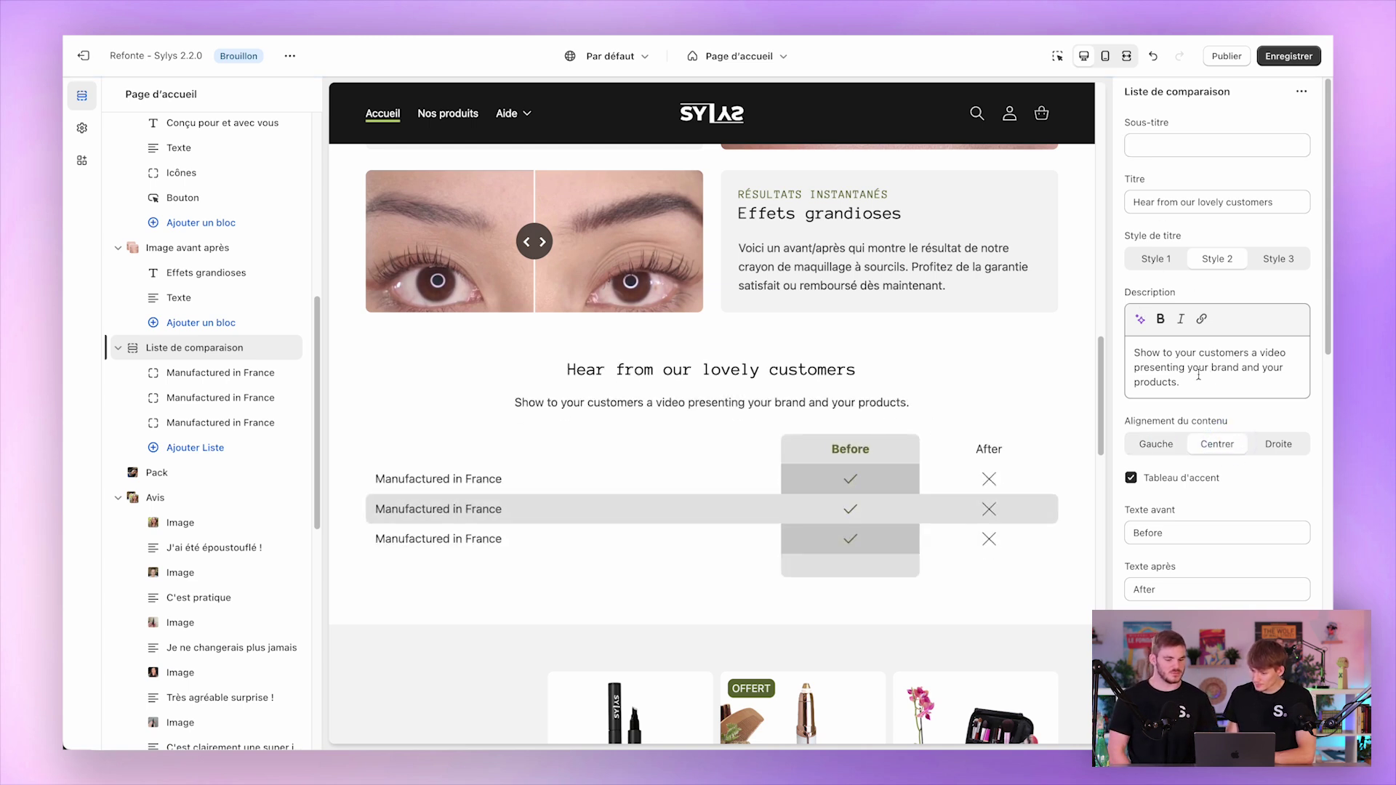
# Step: Set the comparison section's title to "Sylys face à la concurrence" and clear its description
pyautogui.tripleClick(1199, 202)
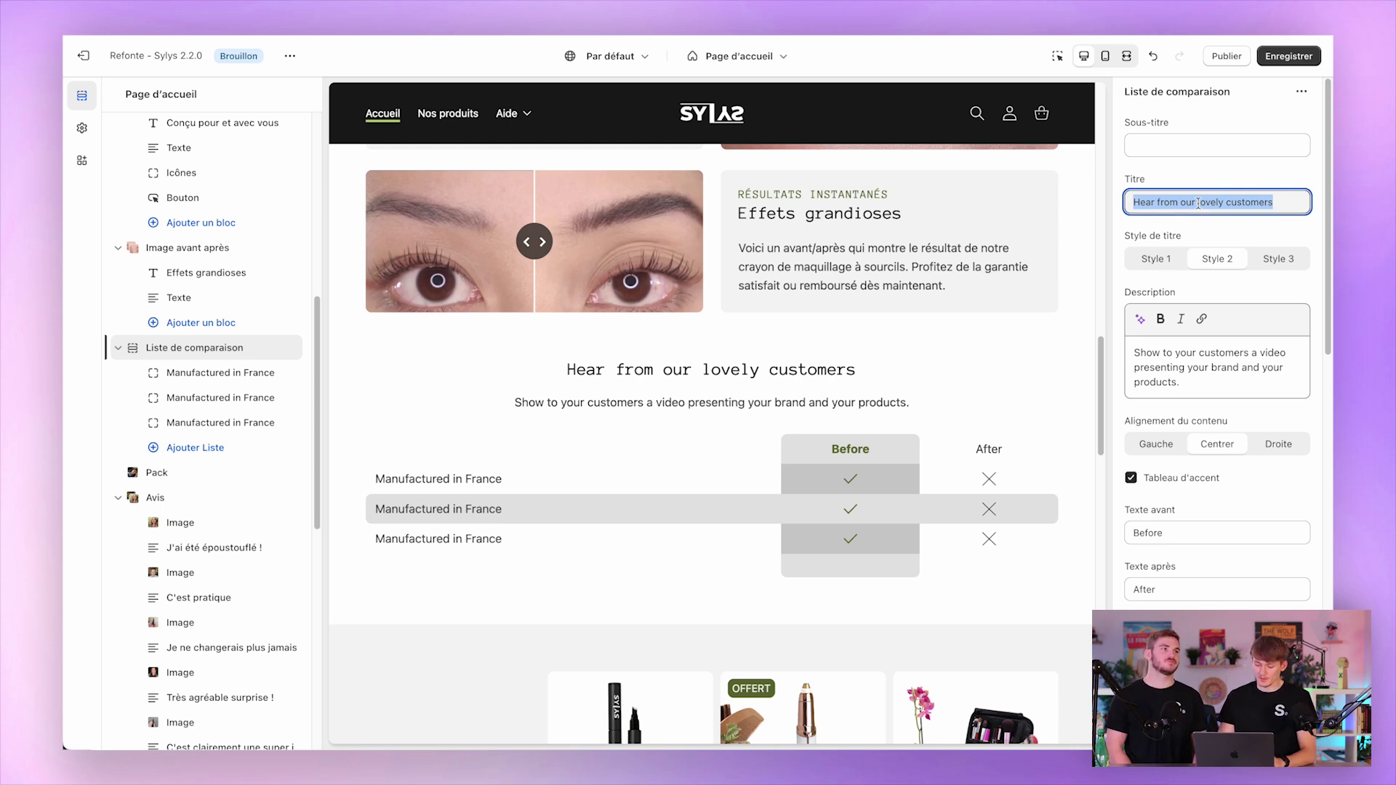
pyautogui.write('Sylys face à la concurrence')
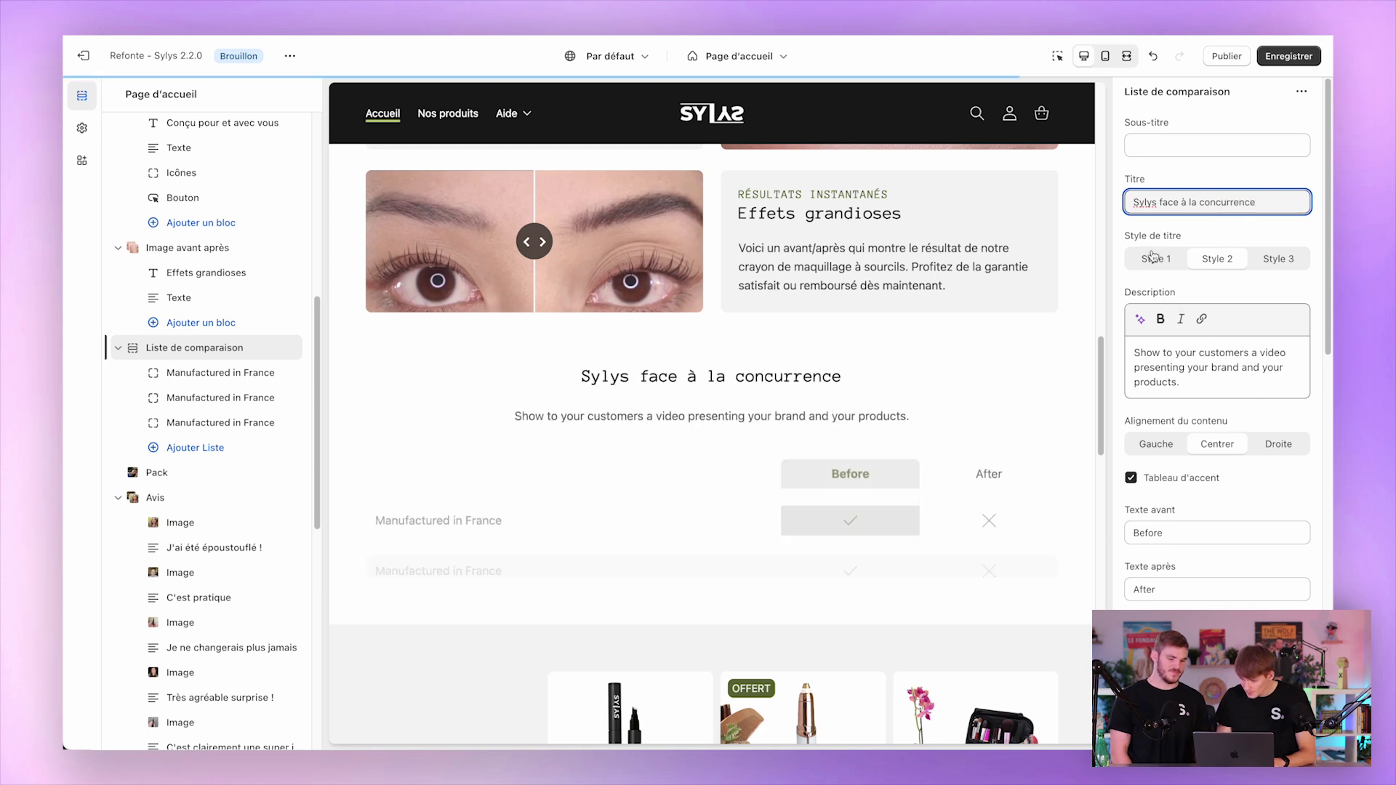
pyautogui.click(1207, 358)
pyautogui.press('super+a')
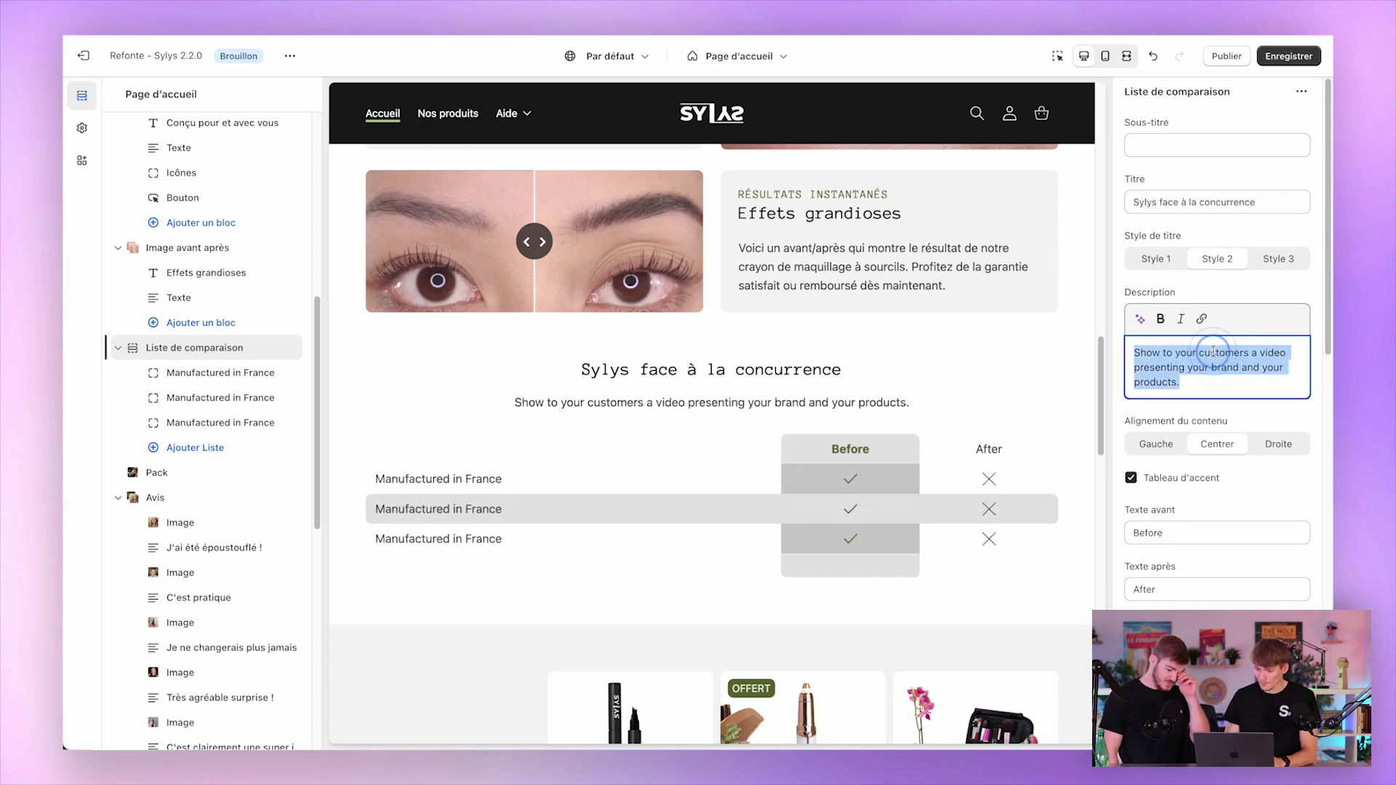
pyautogui.press('BackSpace')
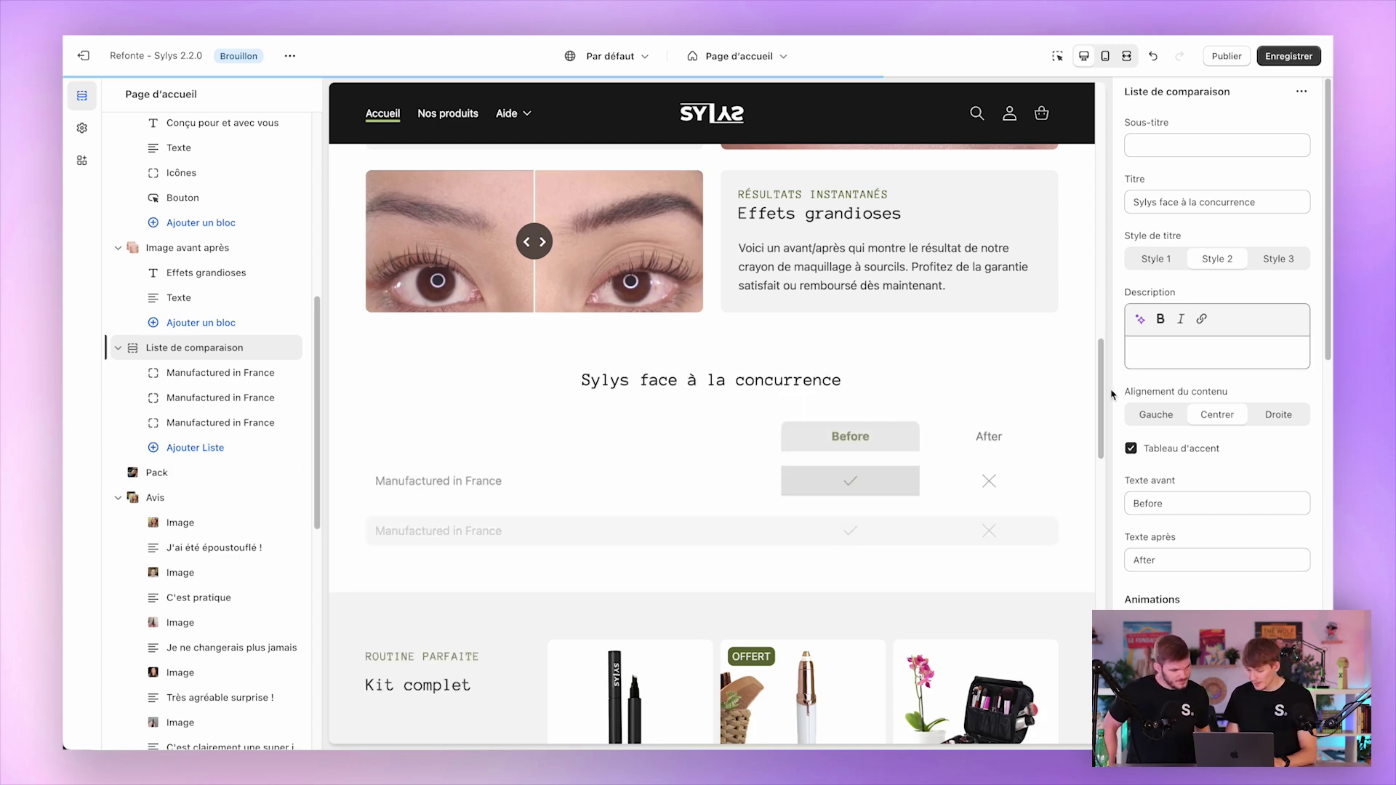
# Step: Label the comparison columns by setting Texte avant to "Sylys" and Texte après to "Les autres"
pyautogui.click(1217, 502)
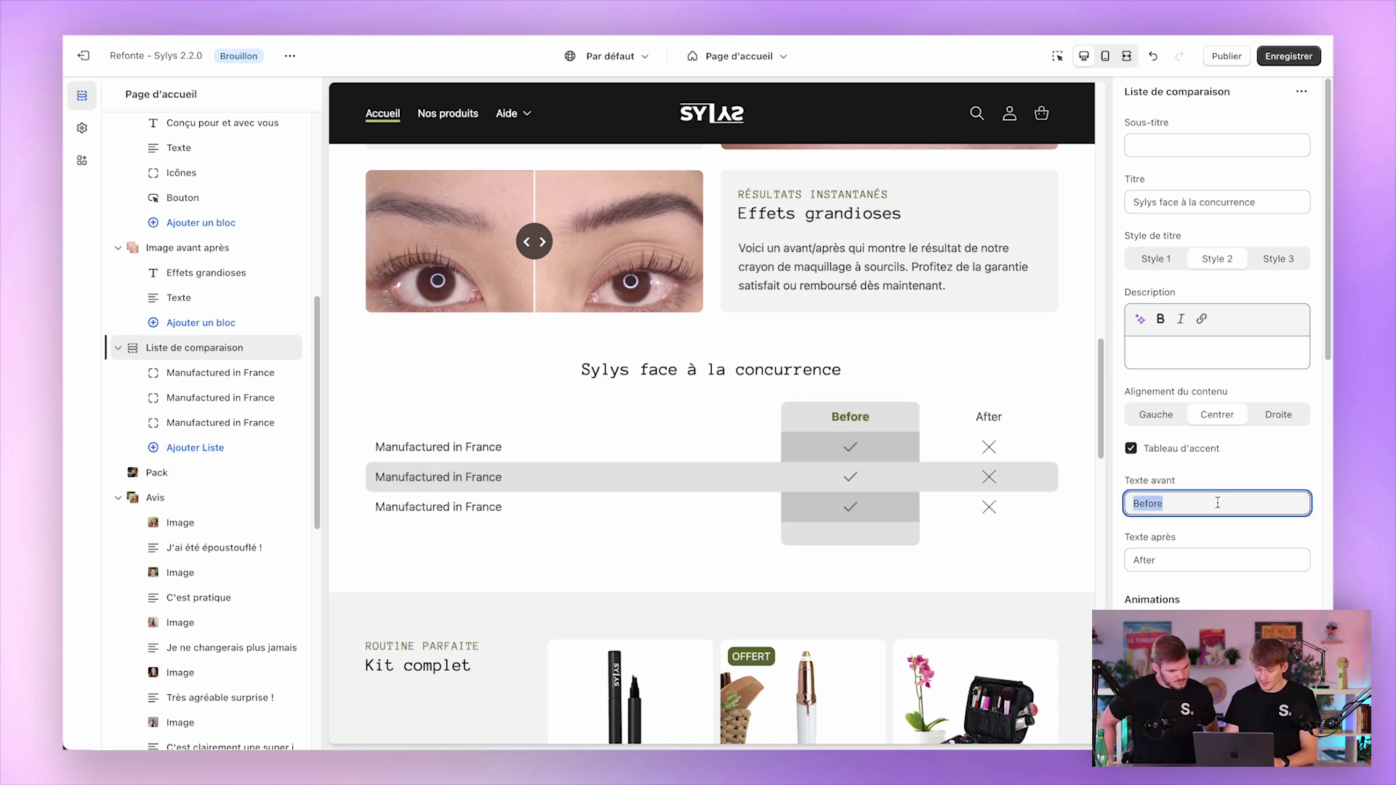
pyautogui.click(1227, 564)
pyautogui.write('Les autres')
pyautogui.click(1271, 576)
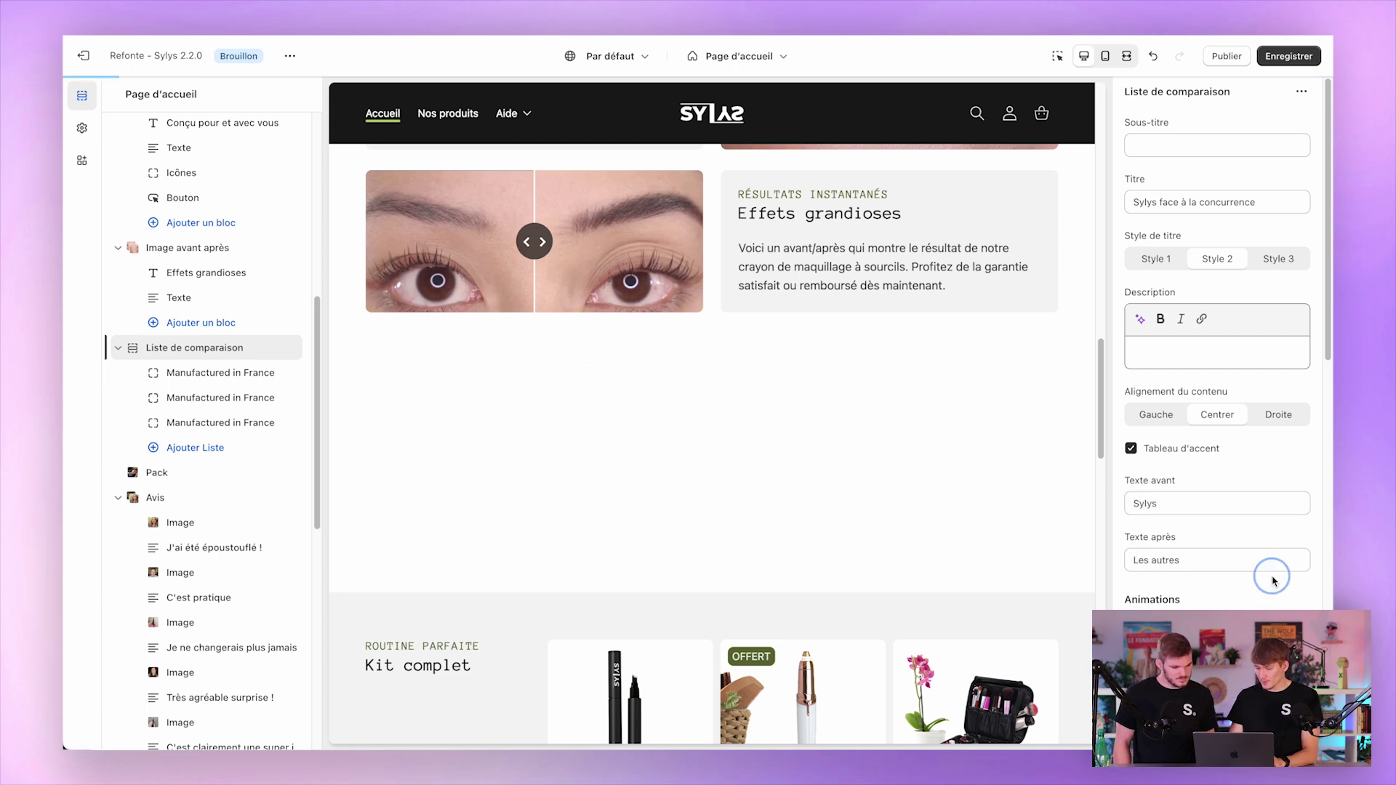
# Step: Rename the first row of the comparison list to "Naturel"
pyautogui.click(207, 373)
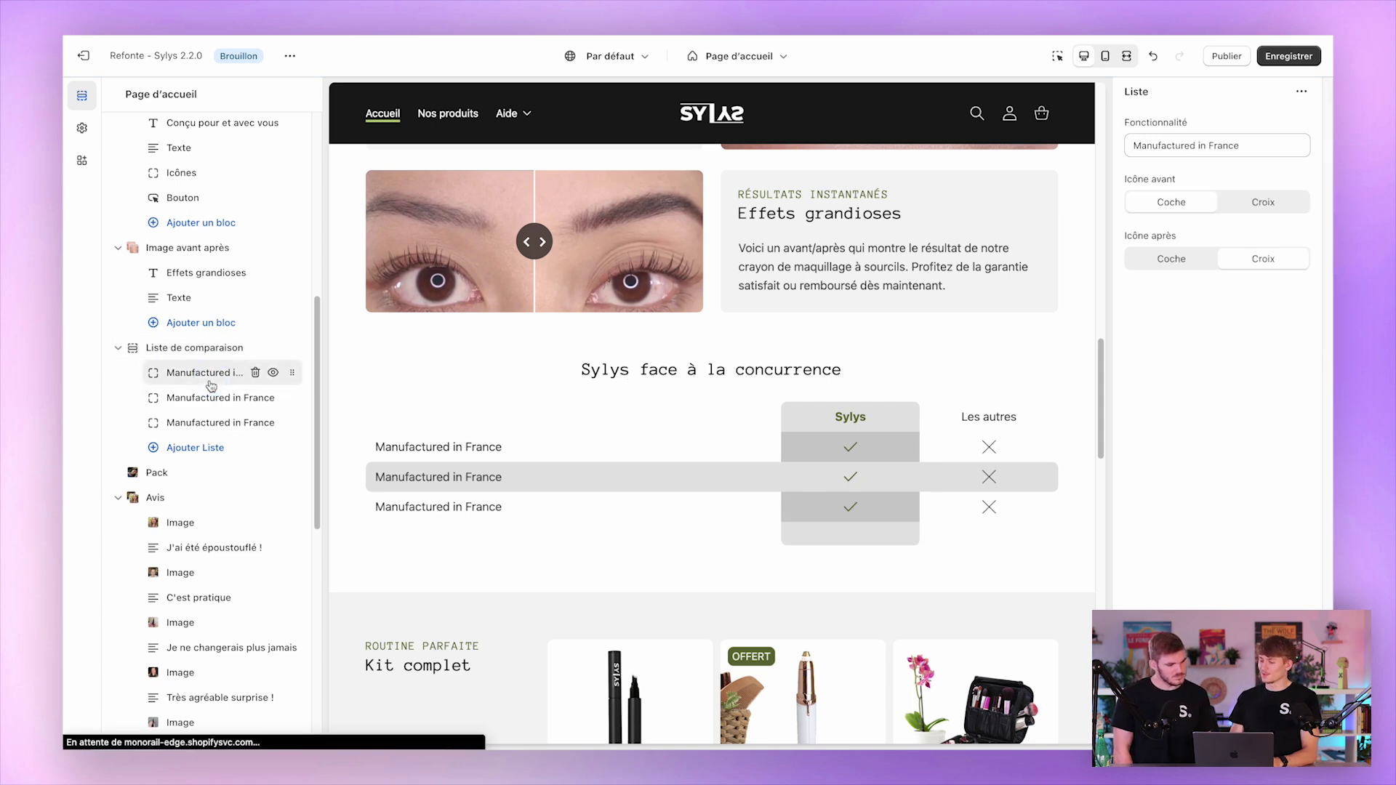
pyautogui.tripleClick(1196, 137)
pyautogui.write('N')
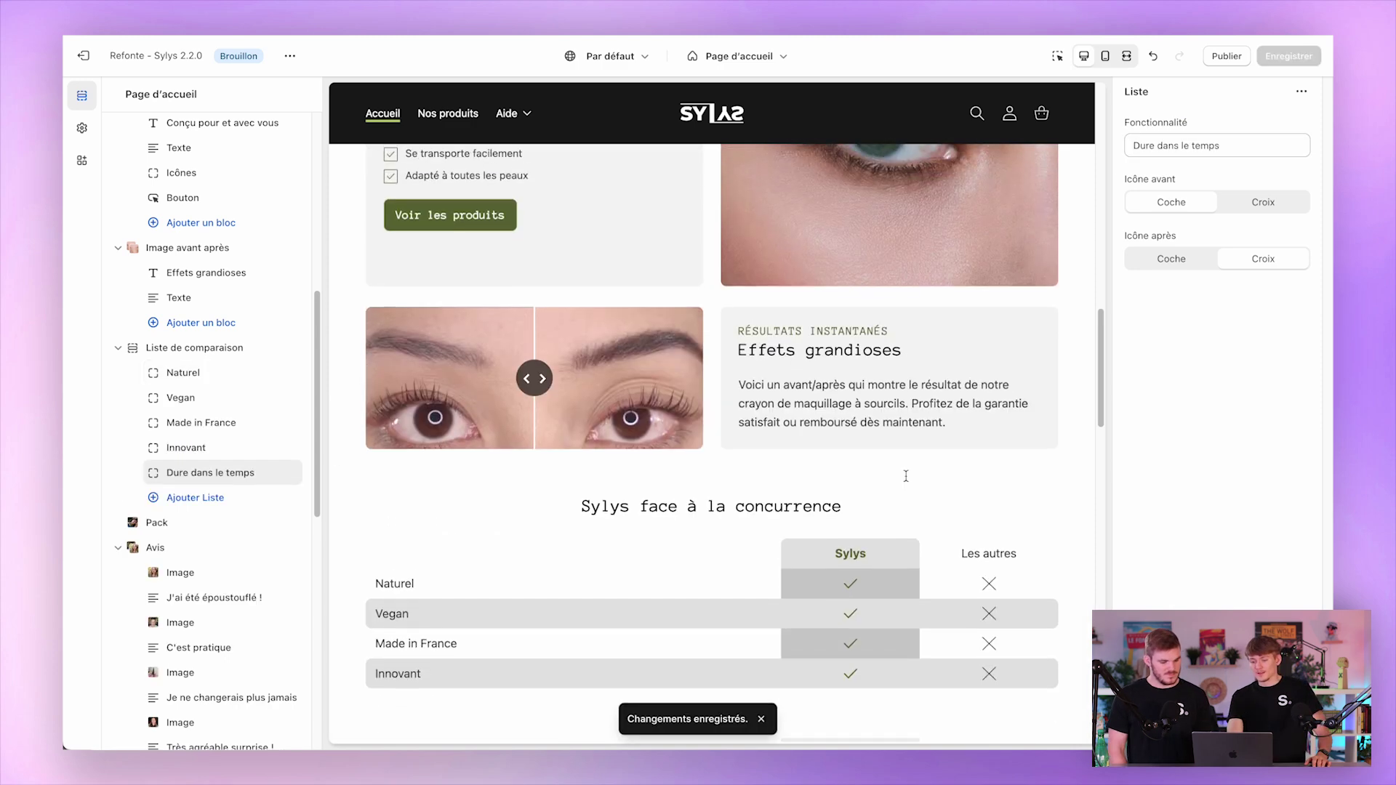
# Step: Review the home page down to its footer, and view the Crayon de maquillage product page
pyautogui.scroll(-10, 905, 477)
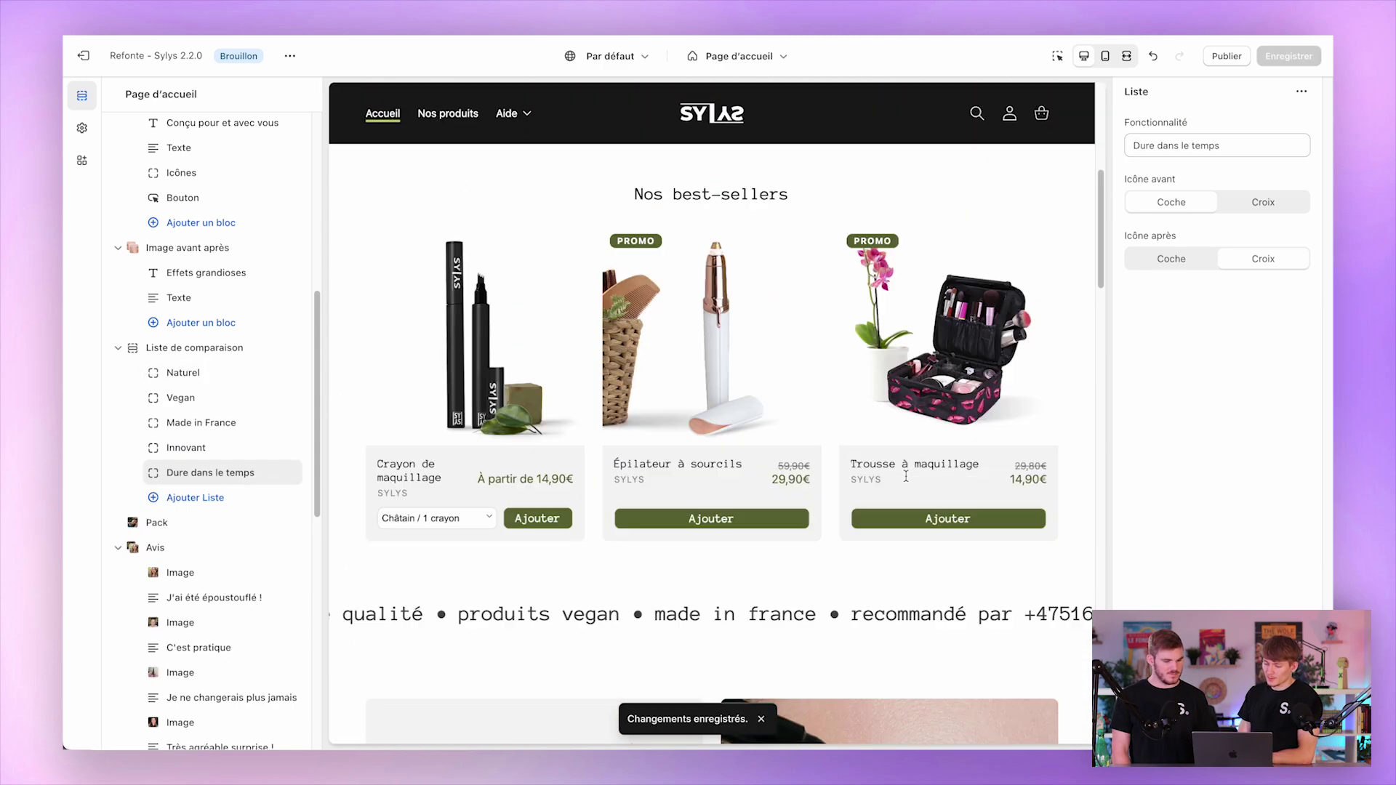
pyautogui.scroll(-15, 906, 475)
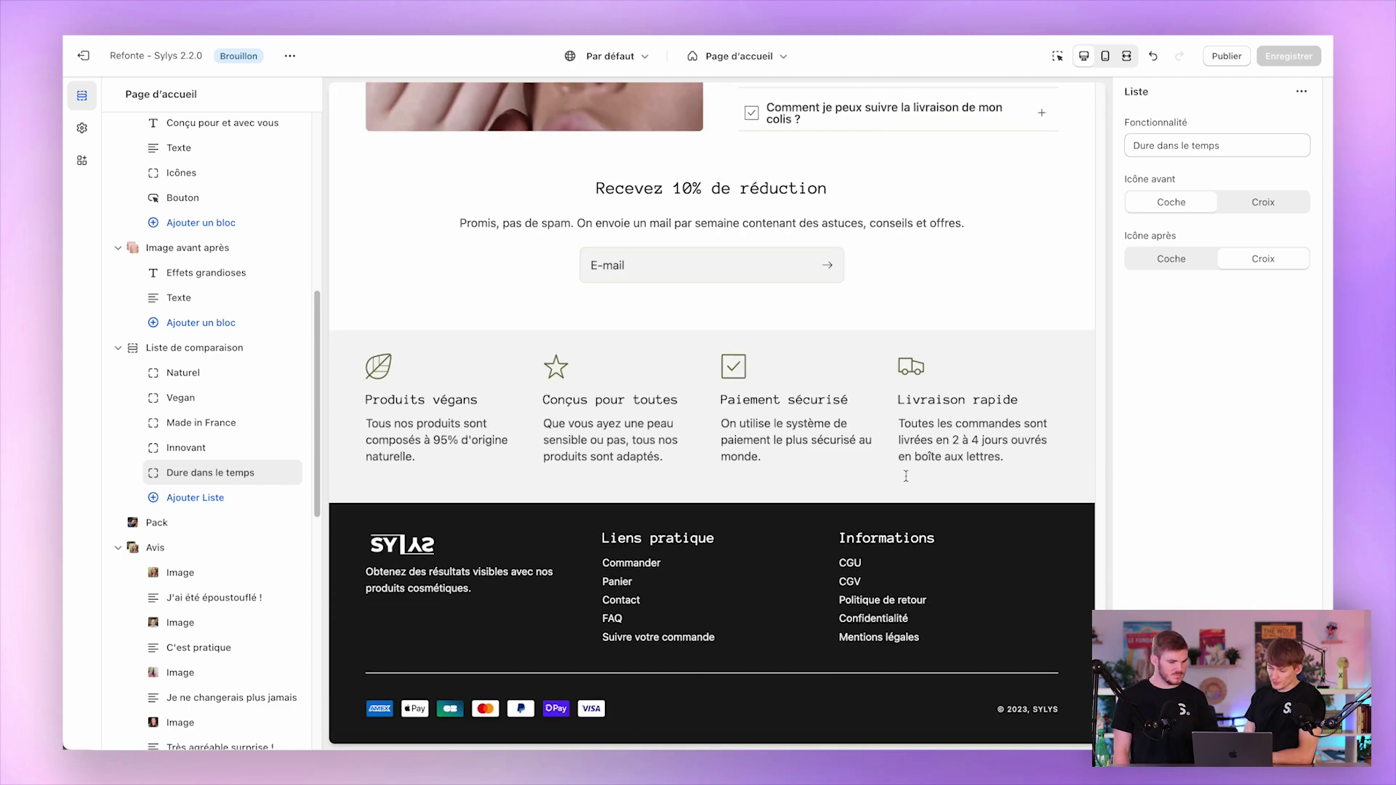
pyautogui.scroll(10, 659, 387)
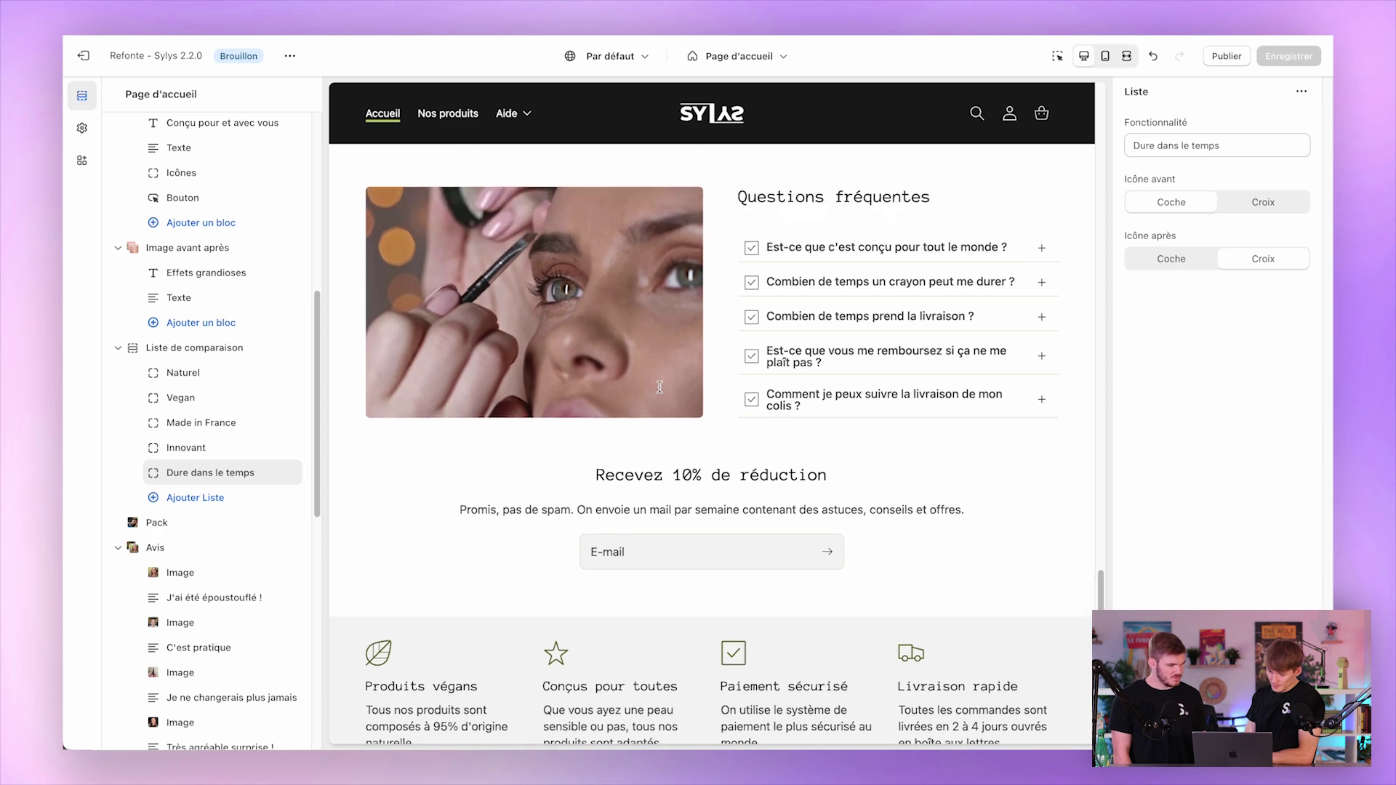
pyautogui.scroll(-10, 660, 387)
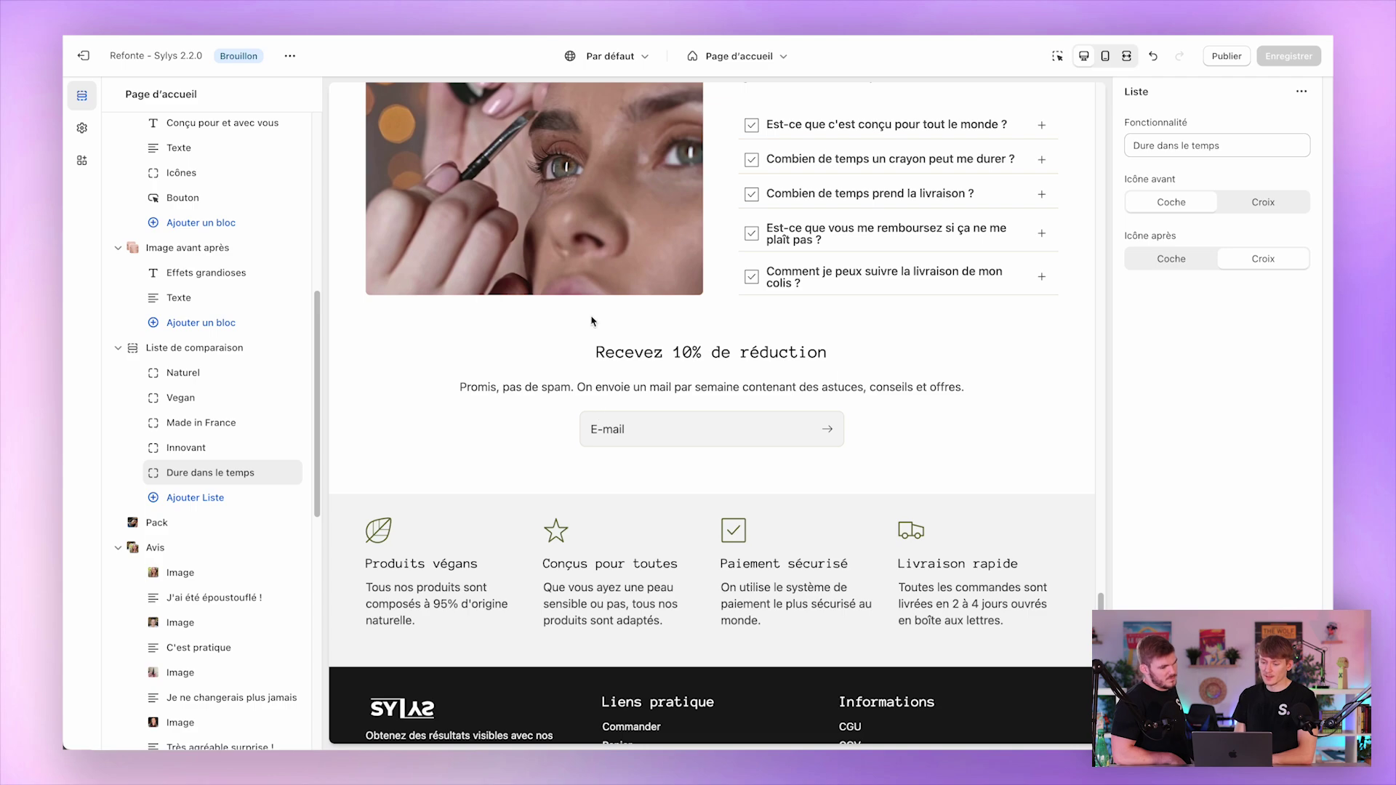
pyautogui.scroll(20, 655, 349)
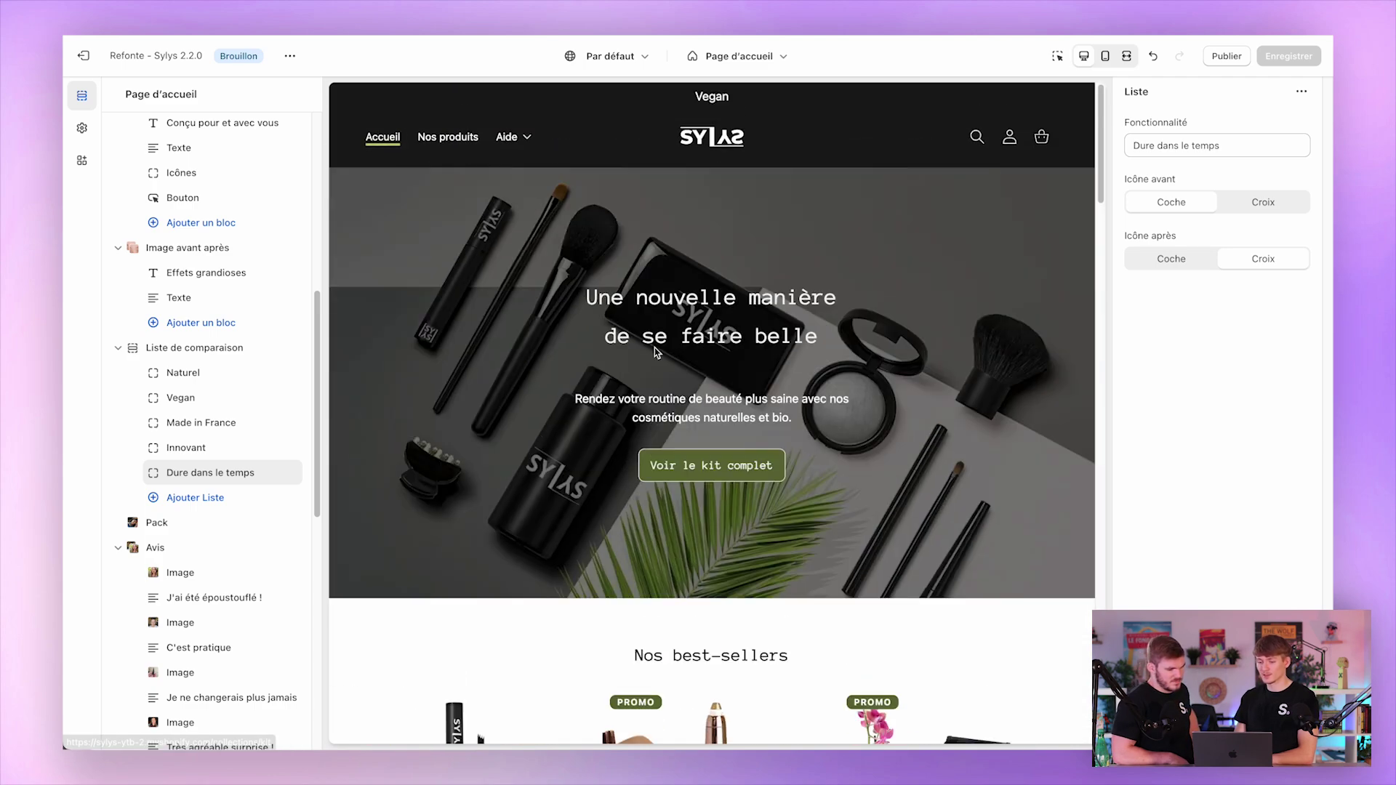
pyautogui.click(447, 138)
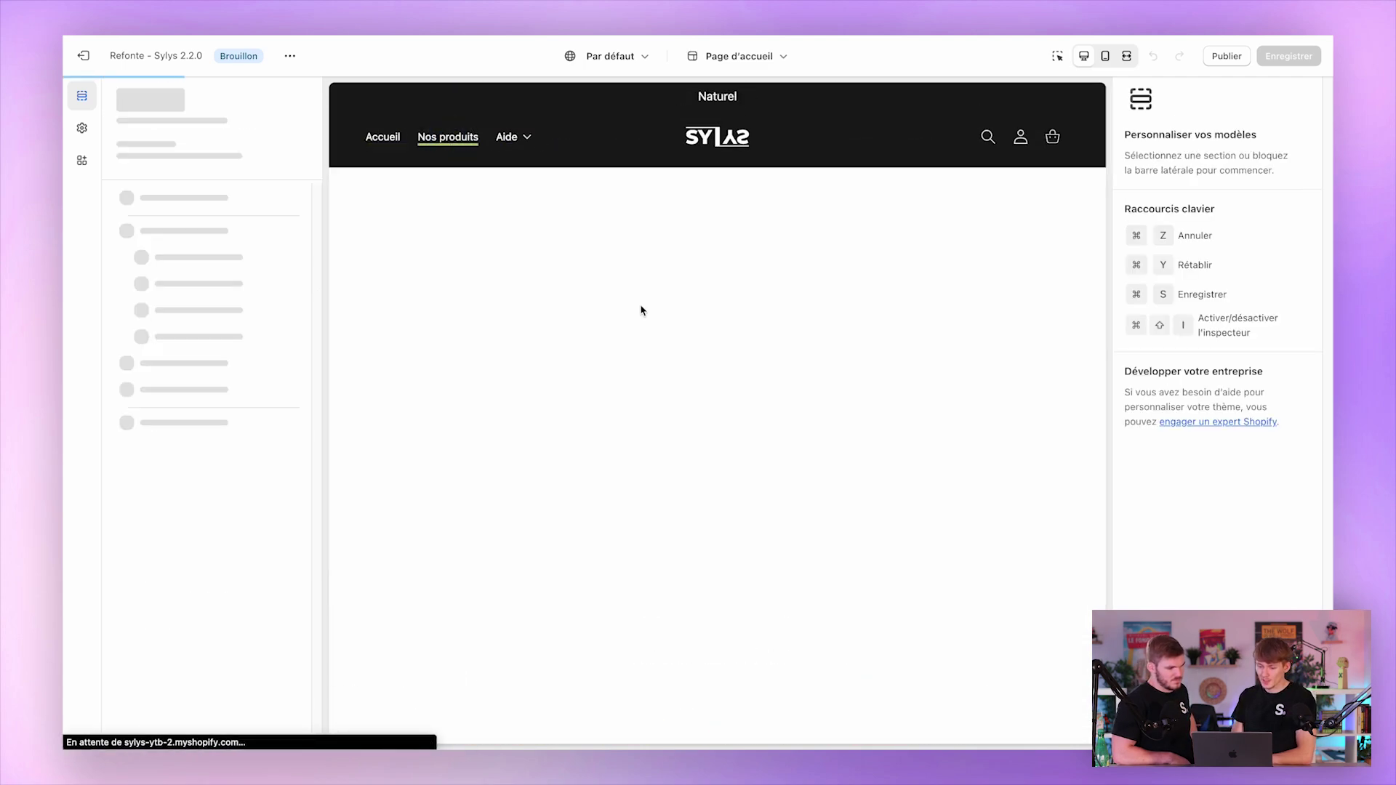
pyautogui.click(691, 421)
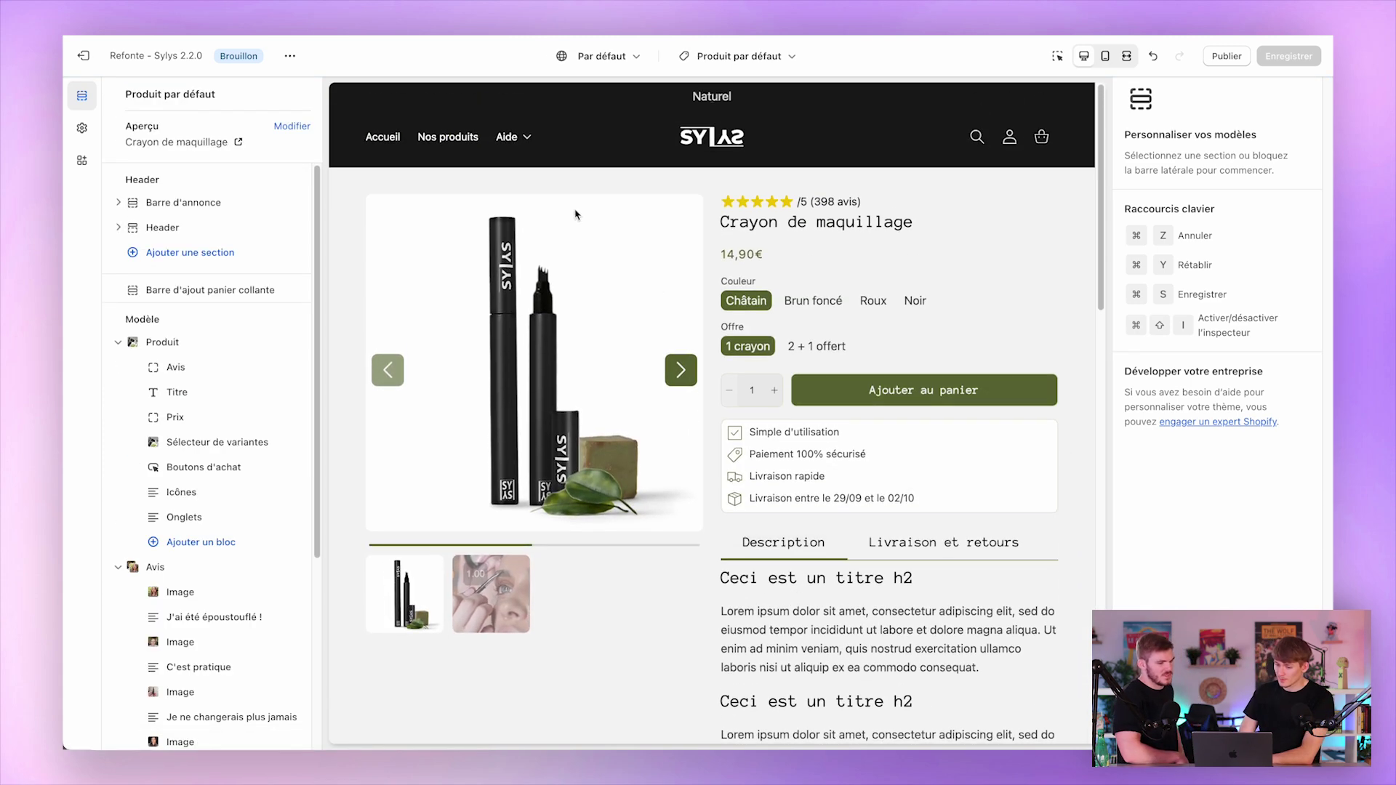
# Step: Disable filtering in the Produits section of the Nos produits collection page
pyautogui.click(457, 136)
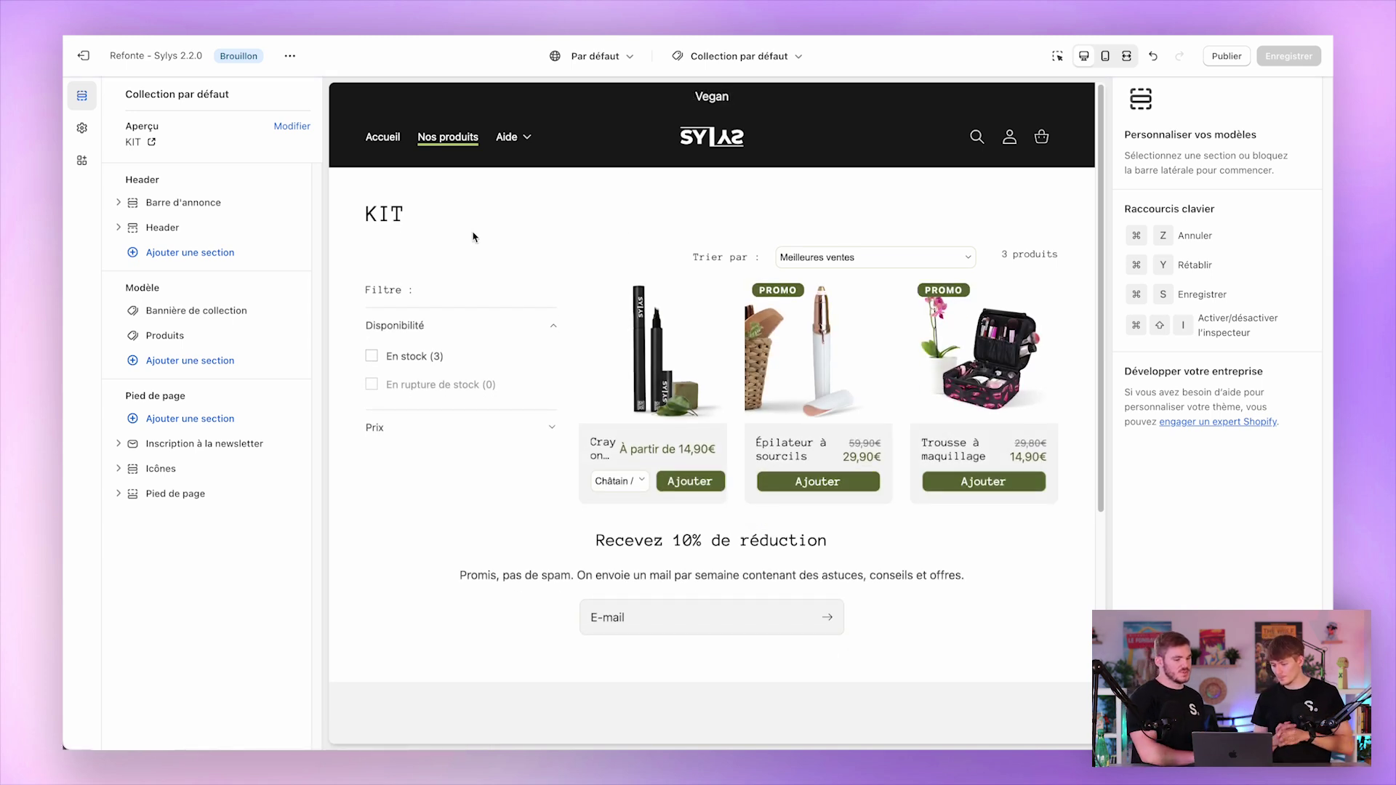
pyautogui.click(192, 288)
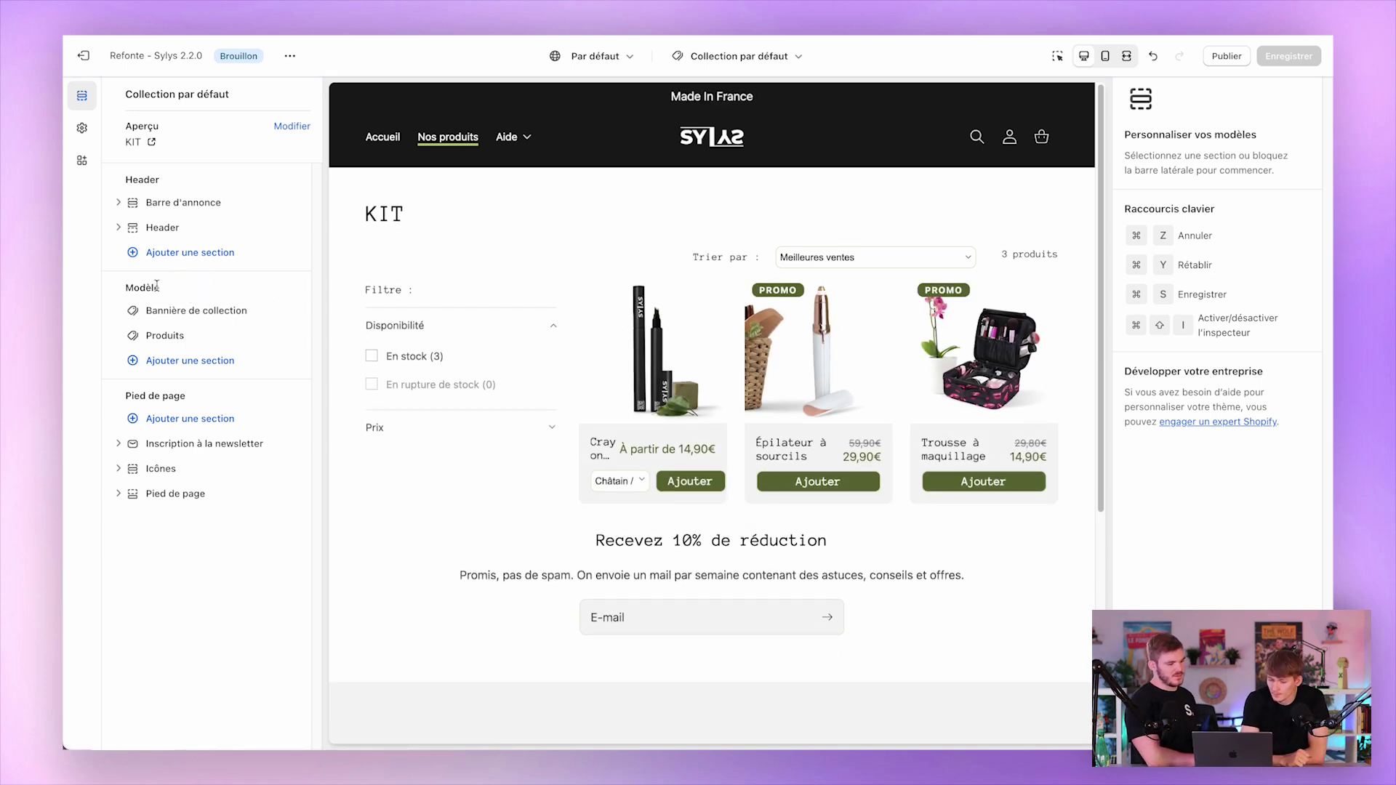
pyautogui.click(171, 320)
pyautogui.click(166, 336)
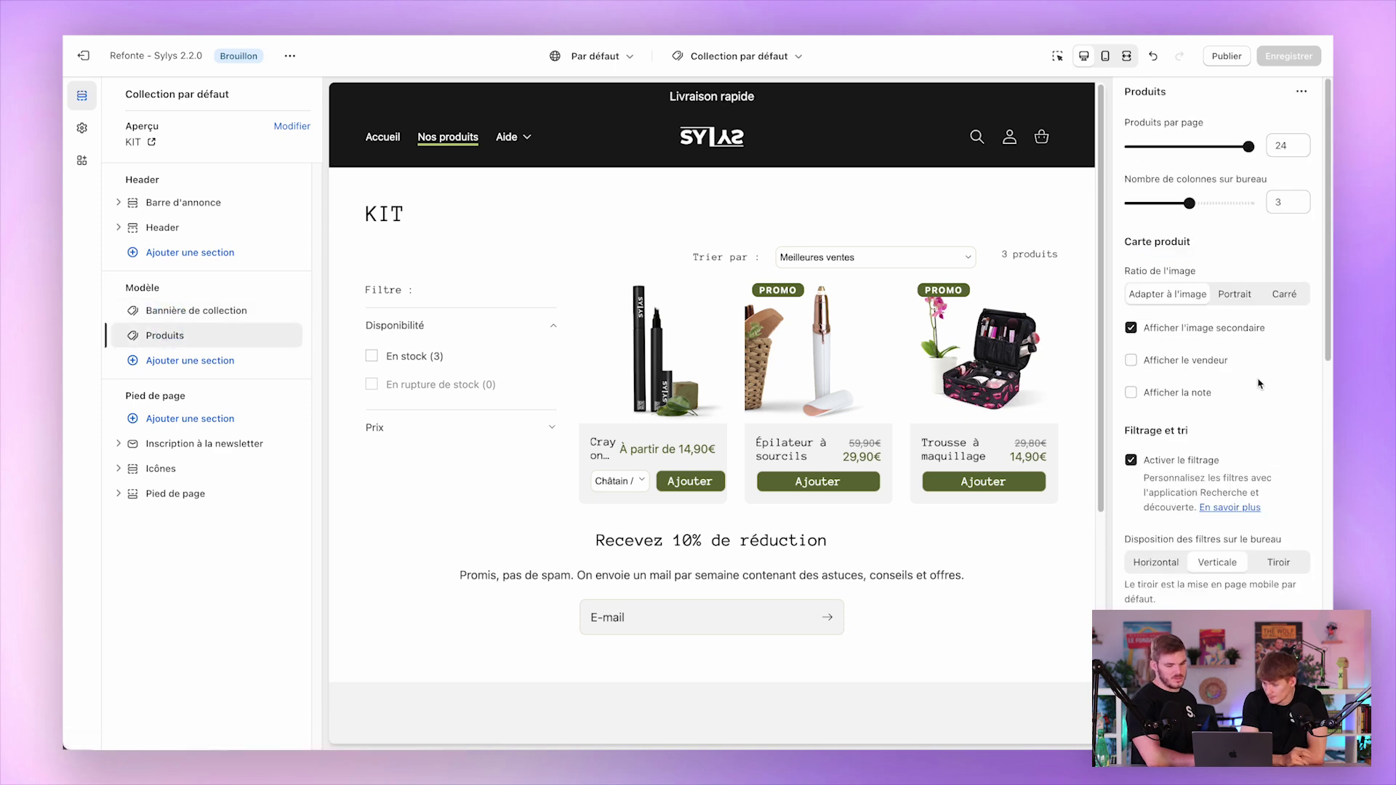
pyautogui.click(1172, 459)
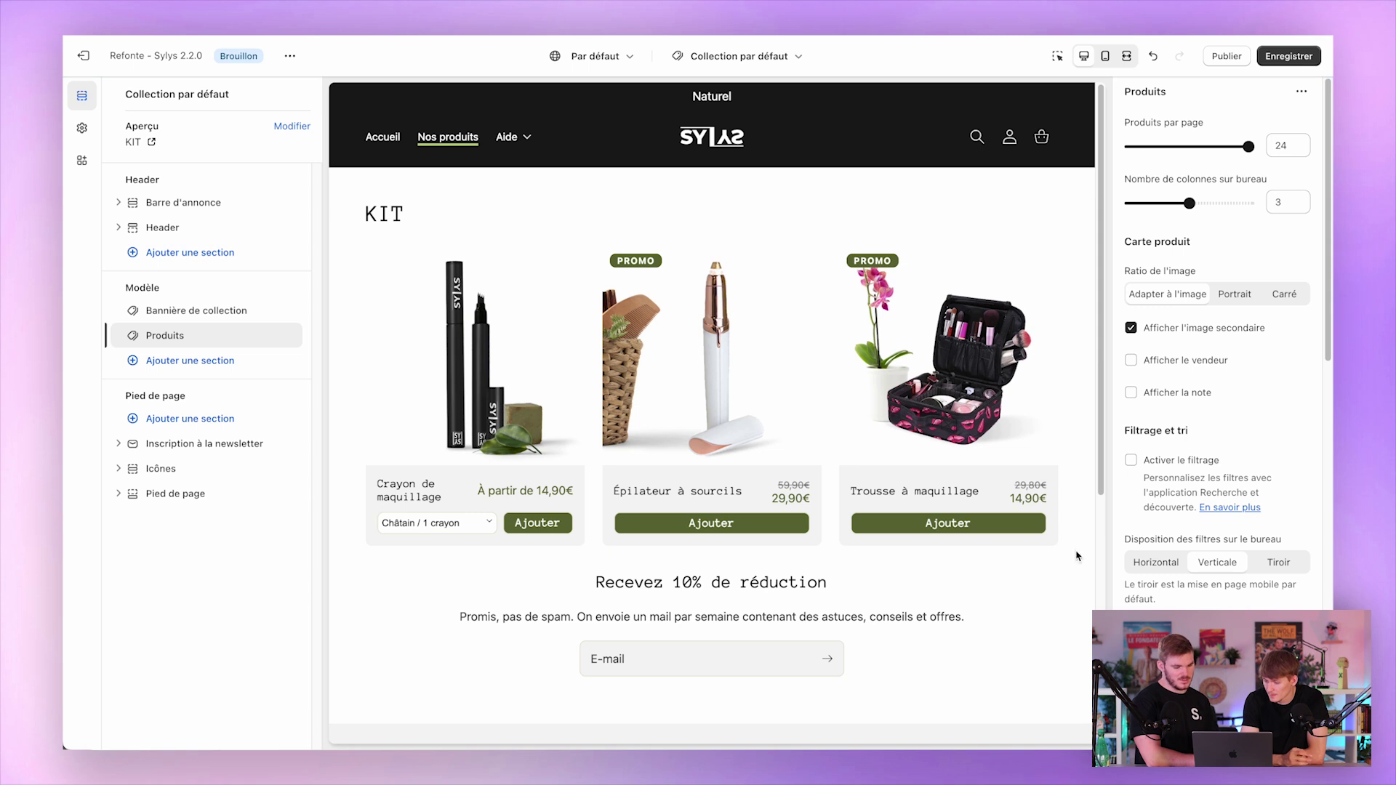
pyautogui.scroll(-10, 1193, 459)
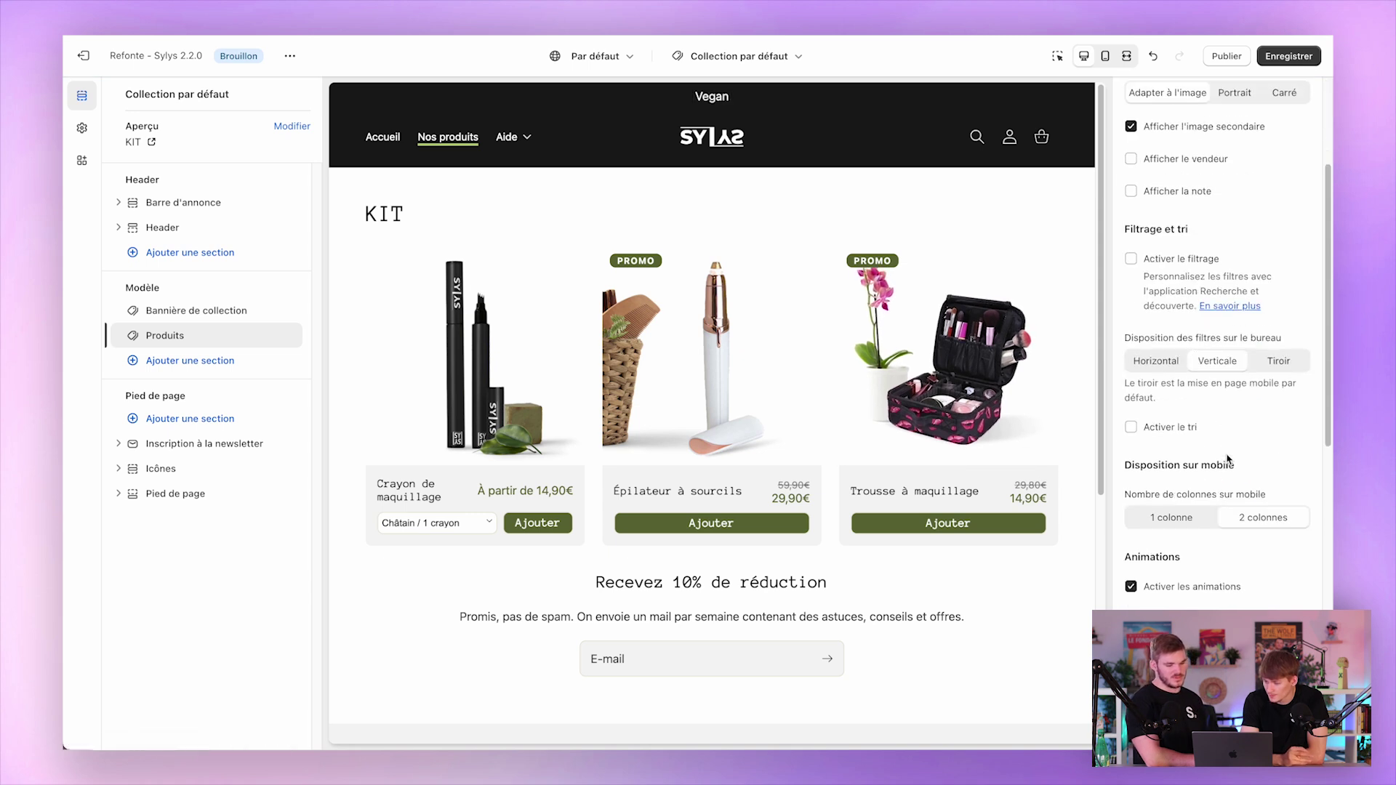
pyautogui.scroll(-1, 1228, 460)
pyautogui.moveTo(1187, 374); pyautogui.dragTo(1202, 370)
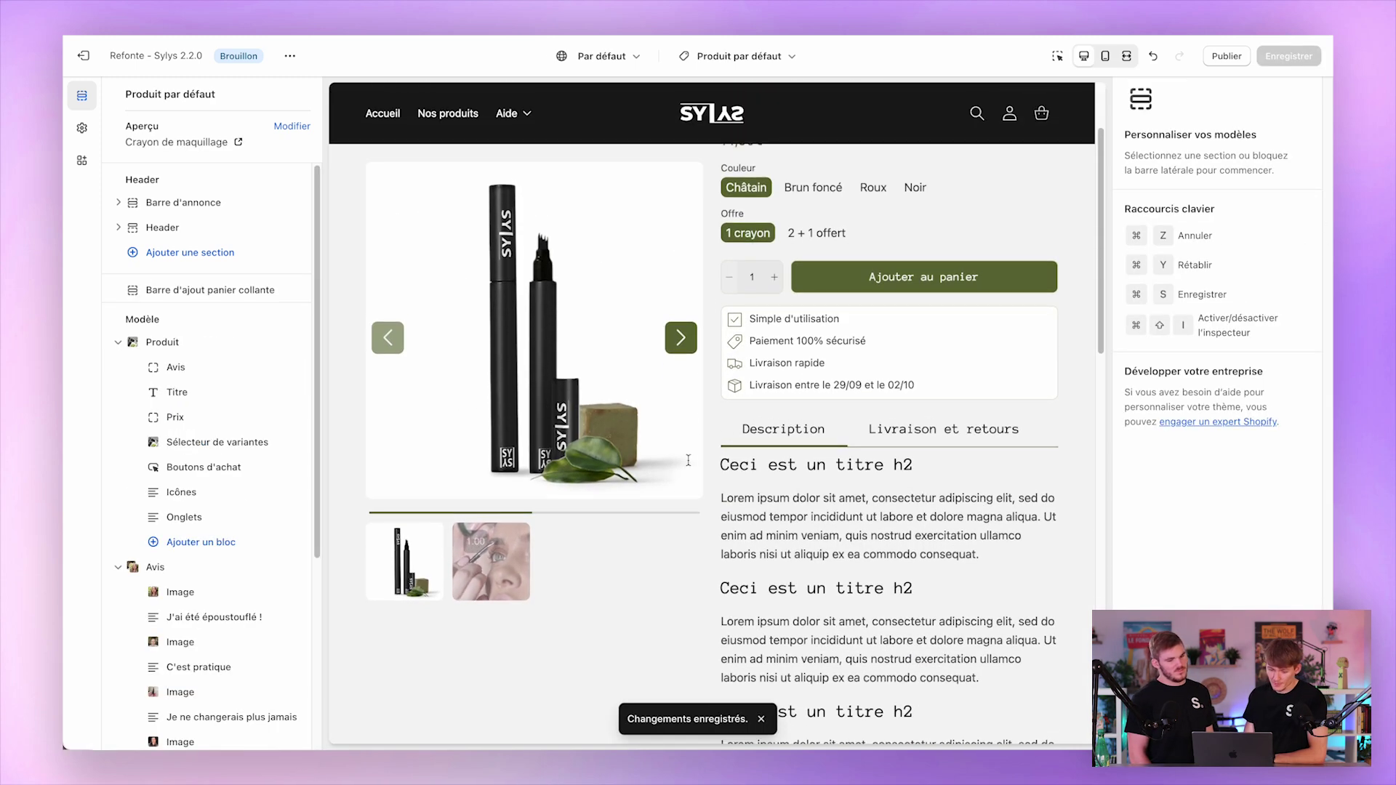
# Step: Change the product page's Produit section colour palette to Nuancier 1 and save
pyautogui.scroll(-2, 219, 533)
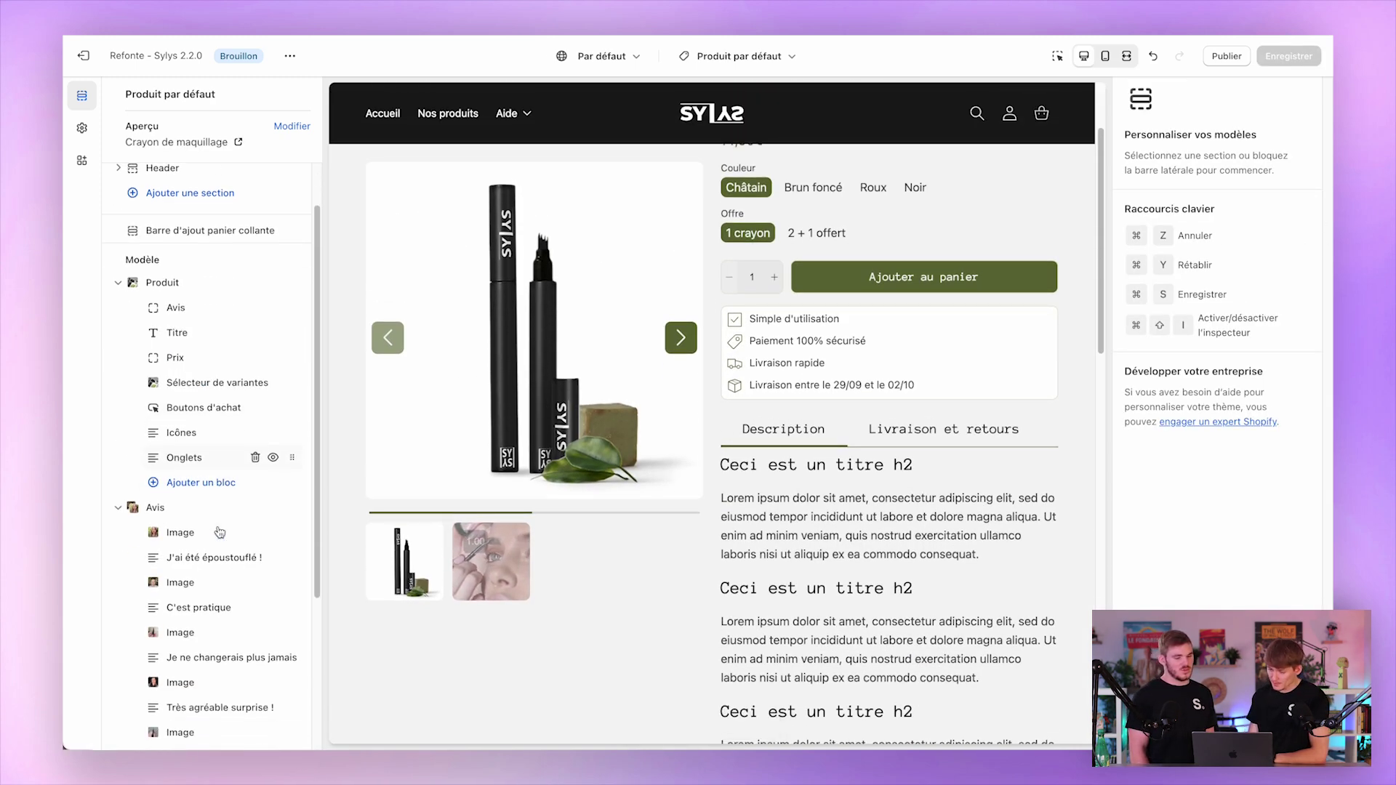
pyautogui.scroll(2, 220, 533)
pyautogui.click(156, 342)
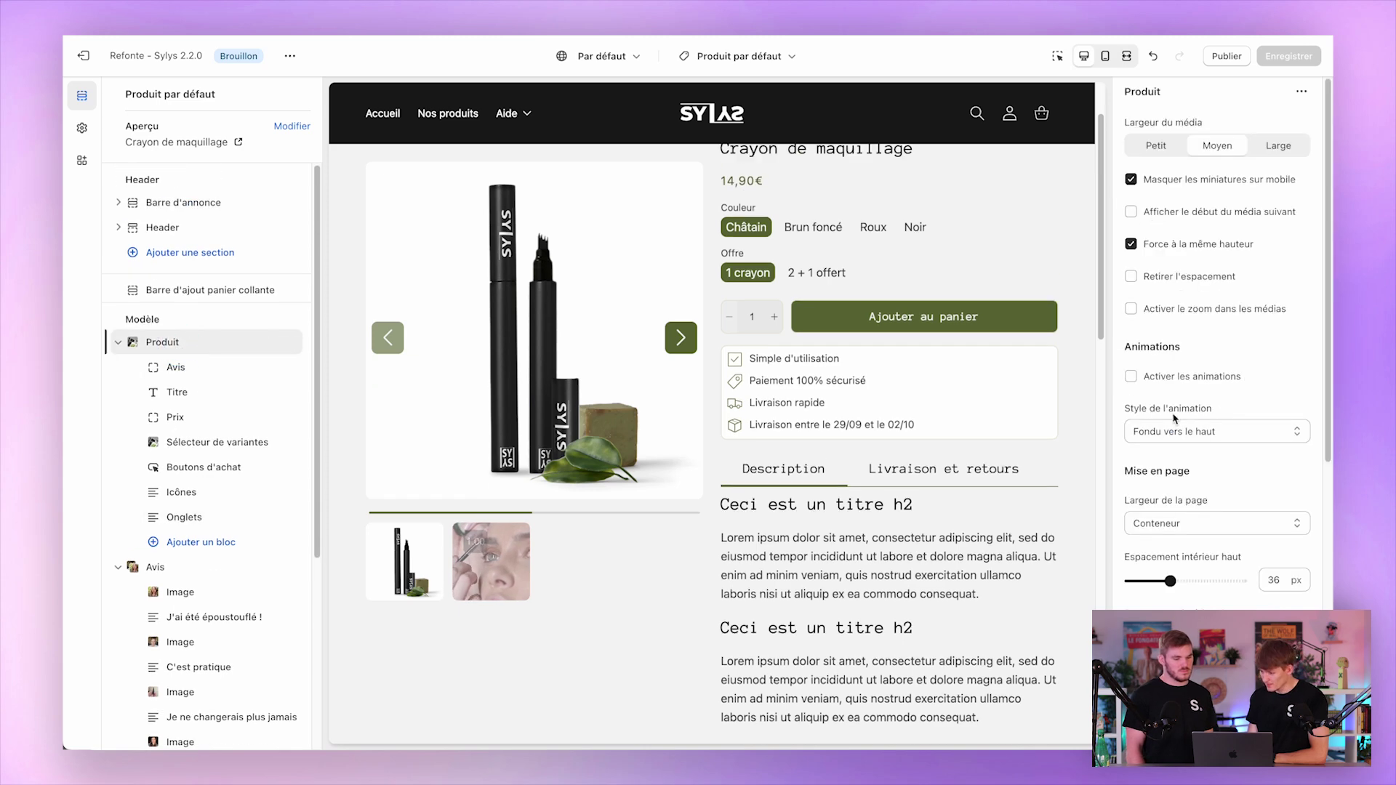
pyautogui.scroll(-6, 1174, 418)
pyautogui.click(1220, 464)
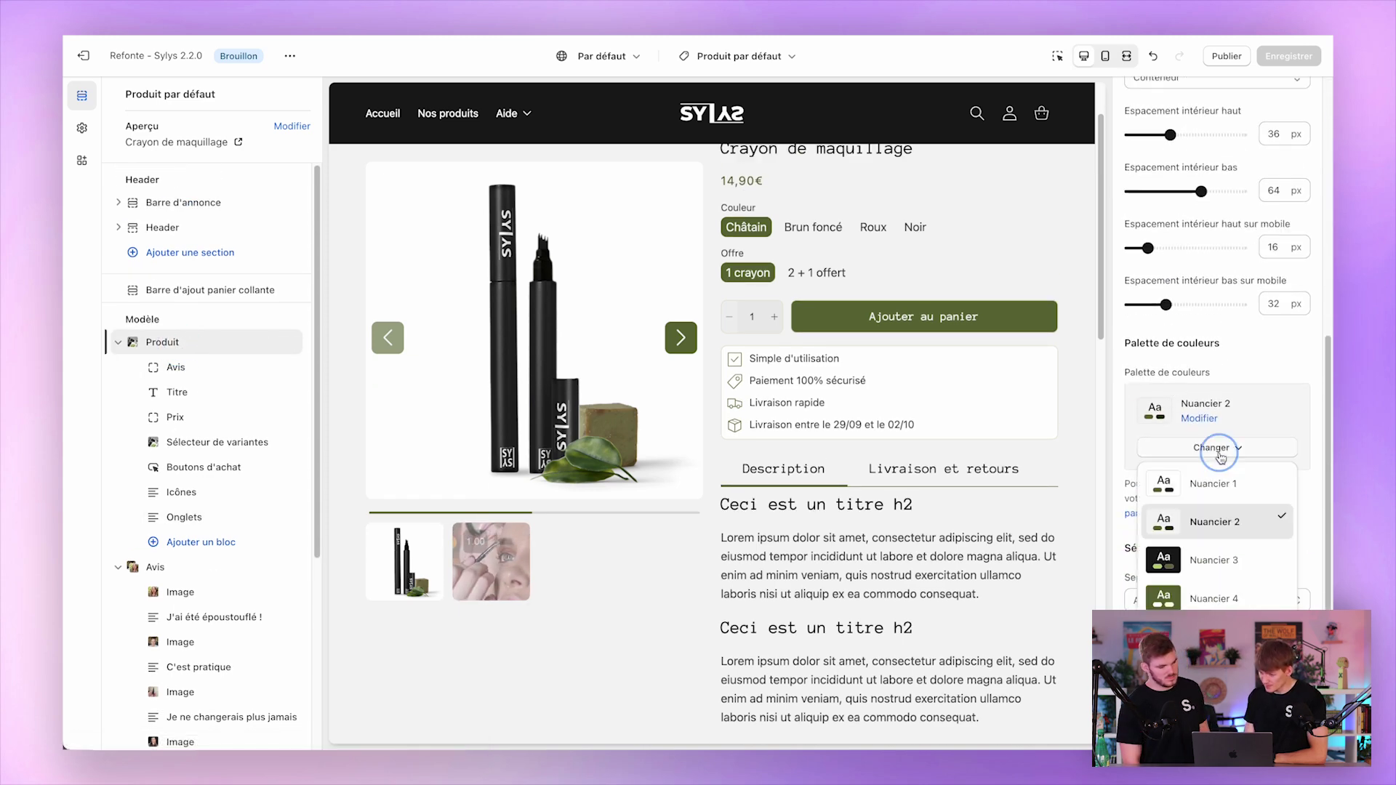
pyautogui.click(1211, 481)
pyautogui.hotkey('ctrl', 's')
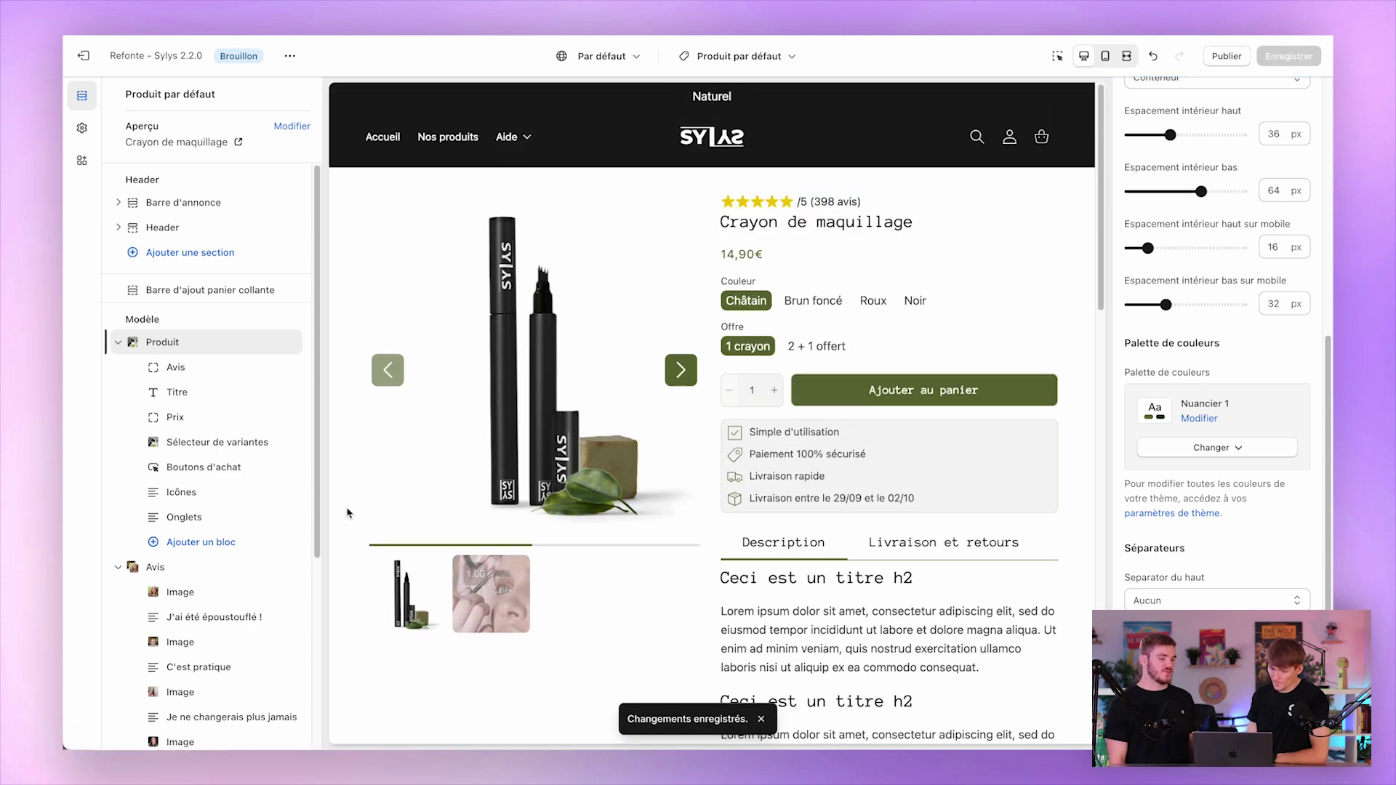
# Step: Set the colour palette of the sticky add-to-cart bar to Nuancier 3 and save
pyautogui.click(276, 290)
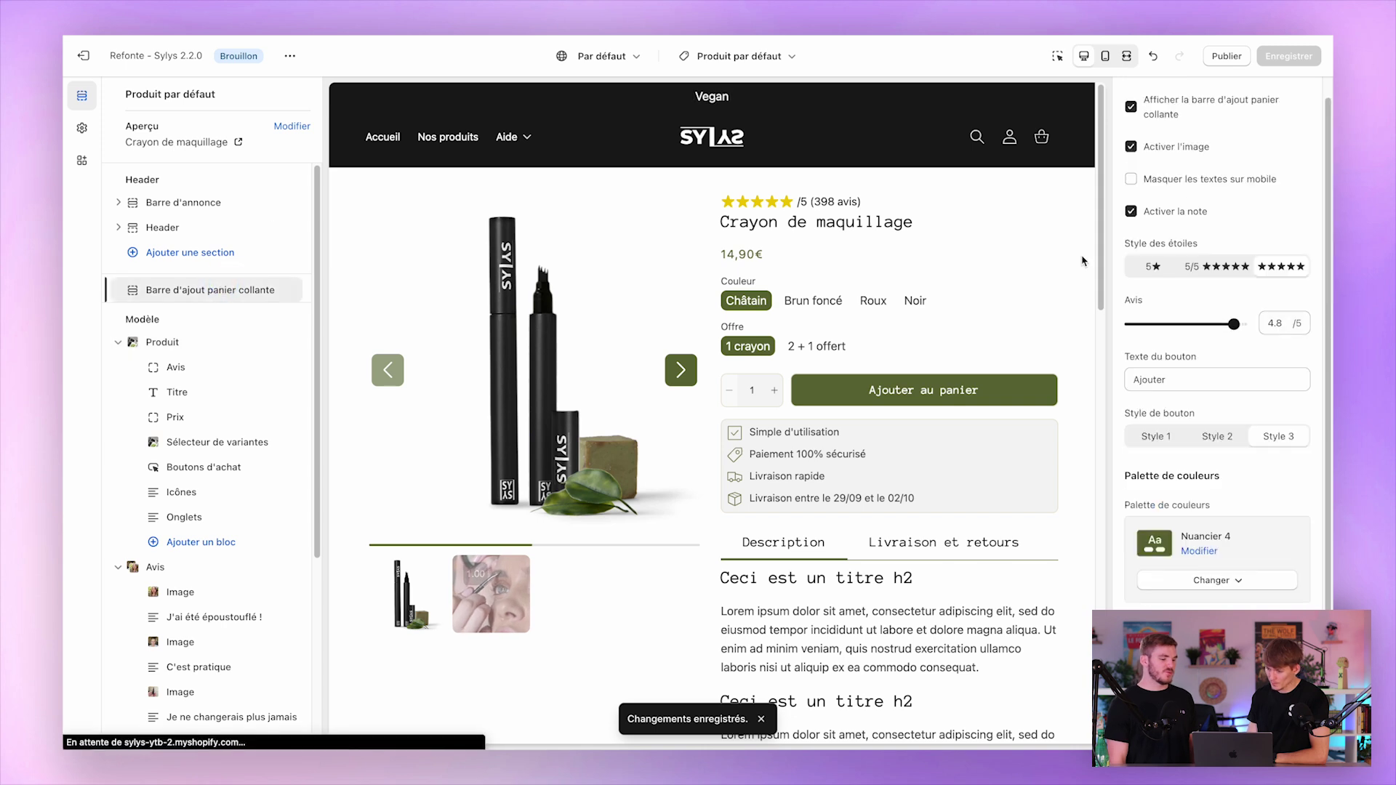
pyautogui.click(1224, 579)
pyautogui.click(1213, 506)
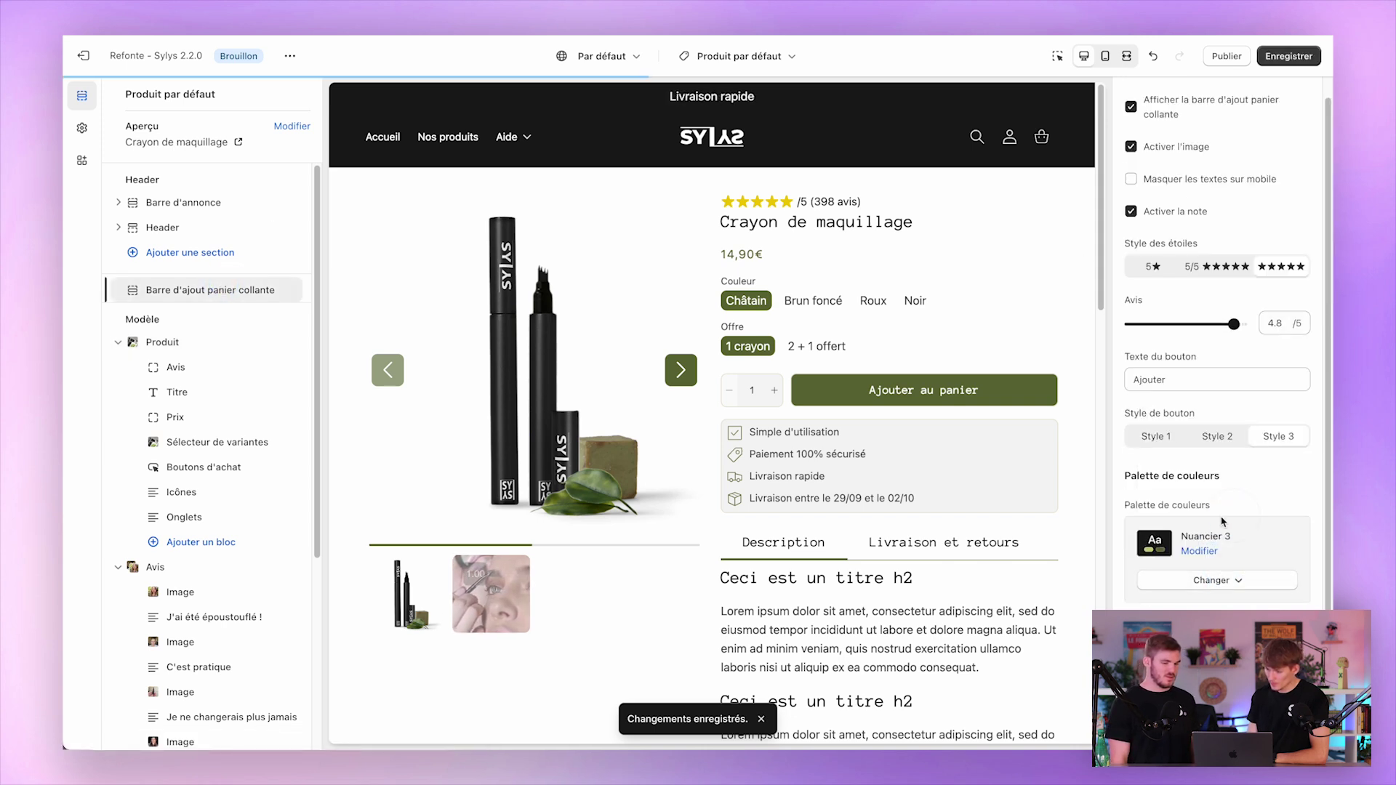
pyautogui.click(1279, 58)
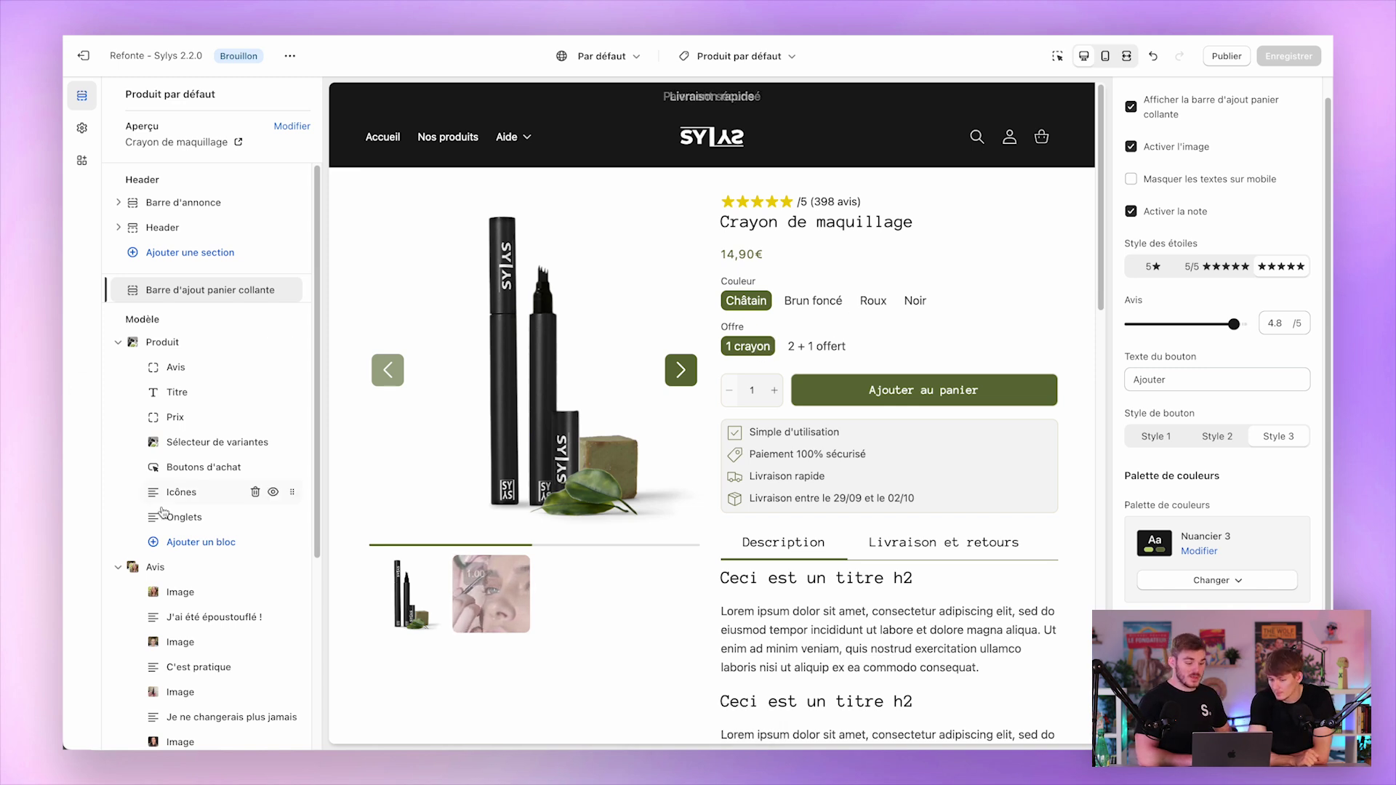
# Step: Add two Bundle blocks after Onglets in the product page's Produit section
pyautogui.click(172, 544)
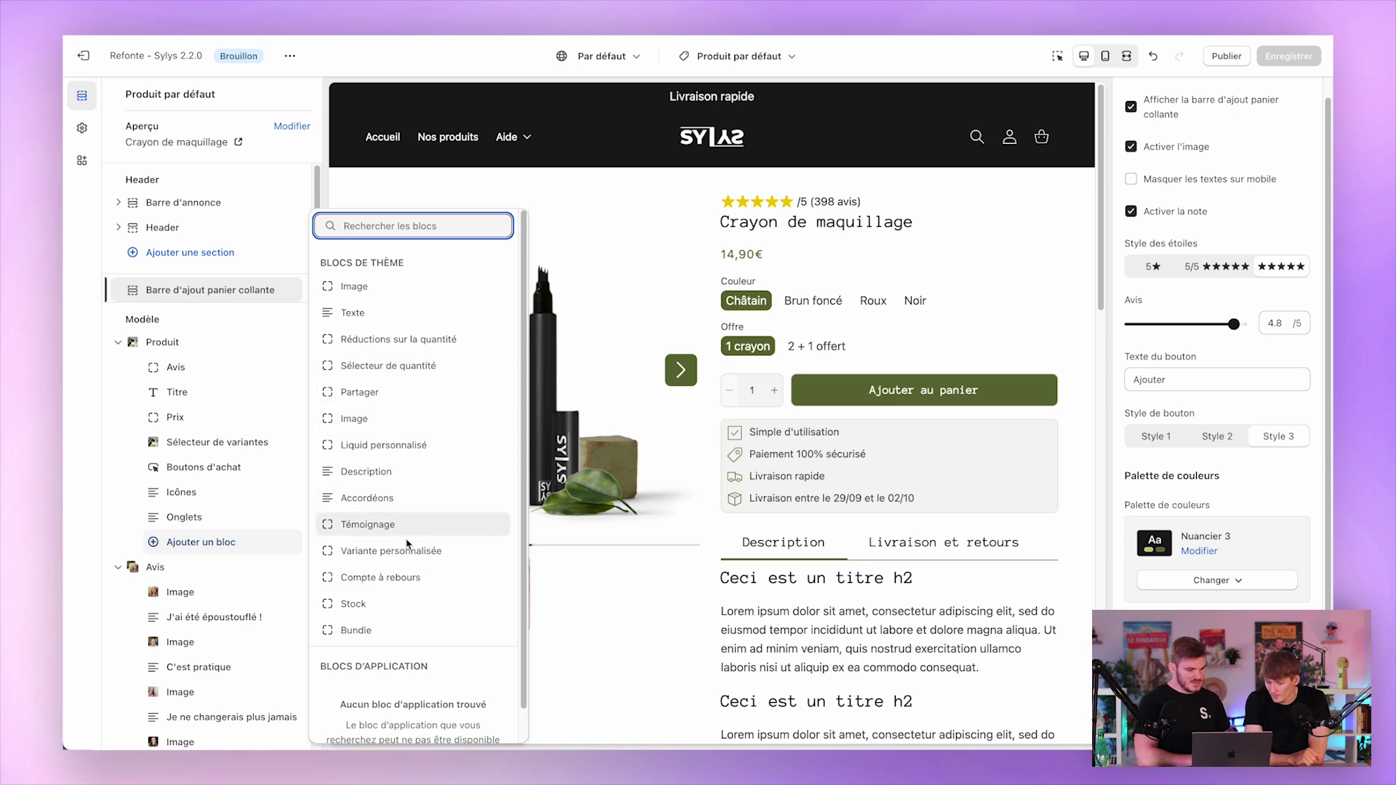
pyautogui.click(398, 631)
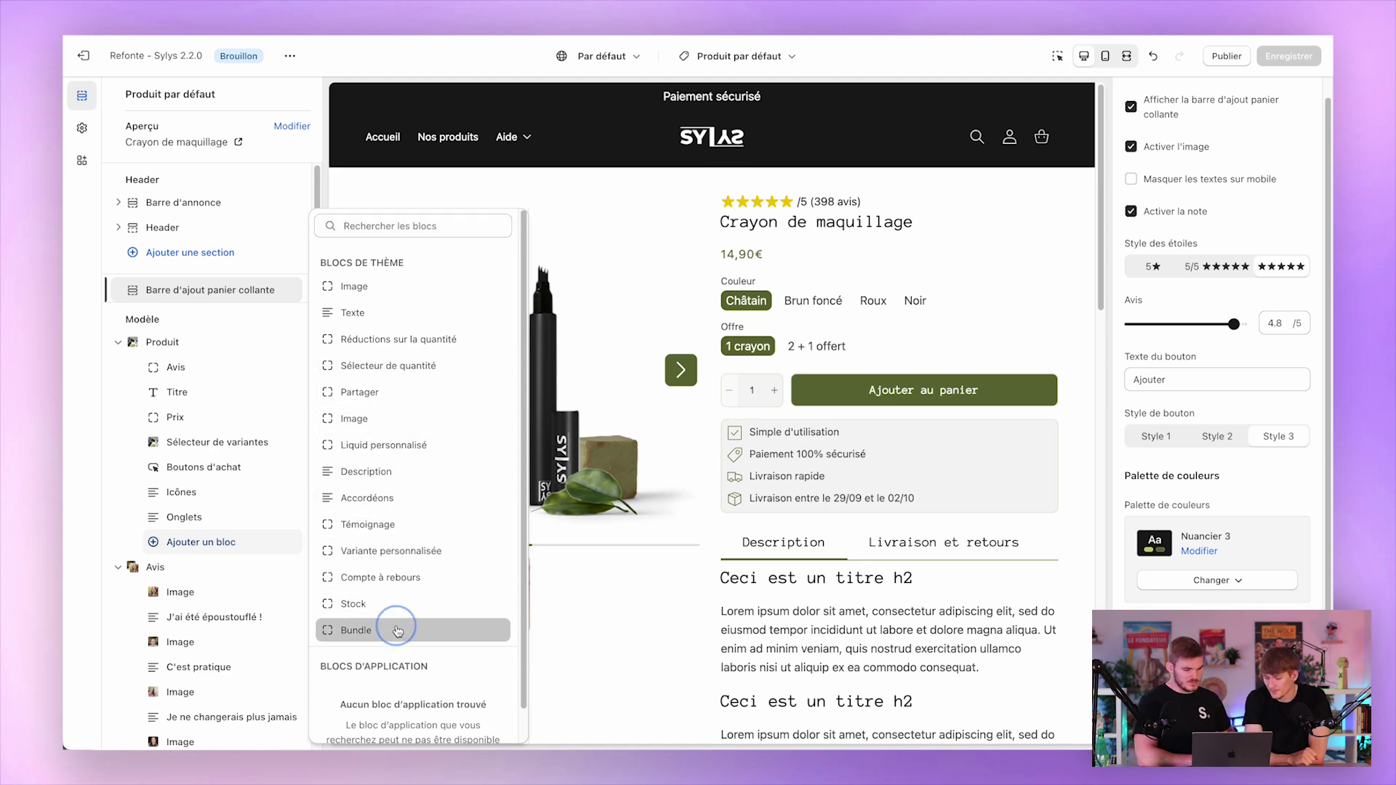
pyautogui.click(218, 569)
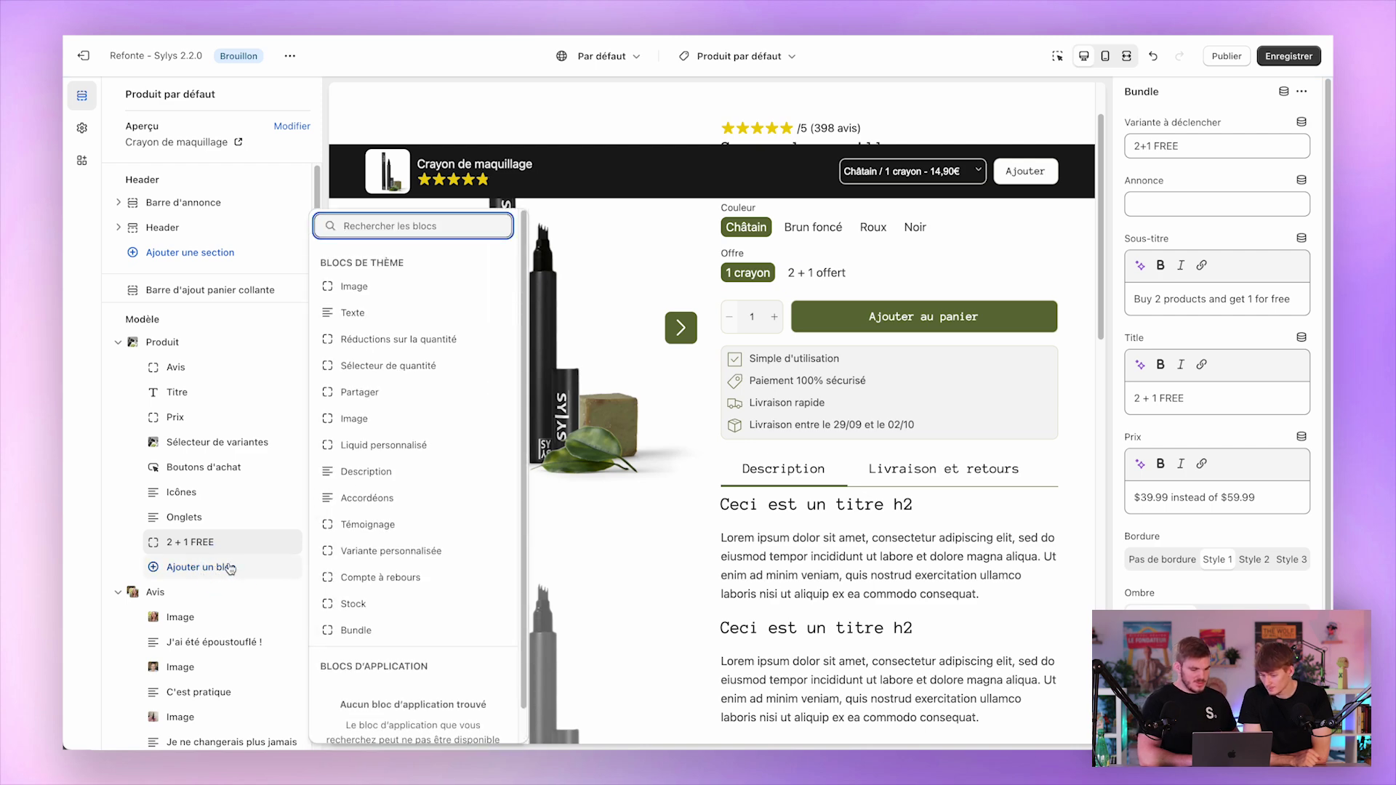
pyautogui.click(355, 630)
# Step: Set the first bundle block's Variante à déclencher to "1 crayon" and open its Sous-titre text for editing
pyautogui.click(187, 541)
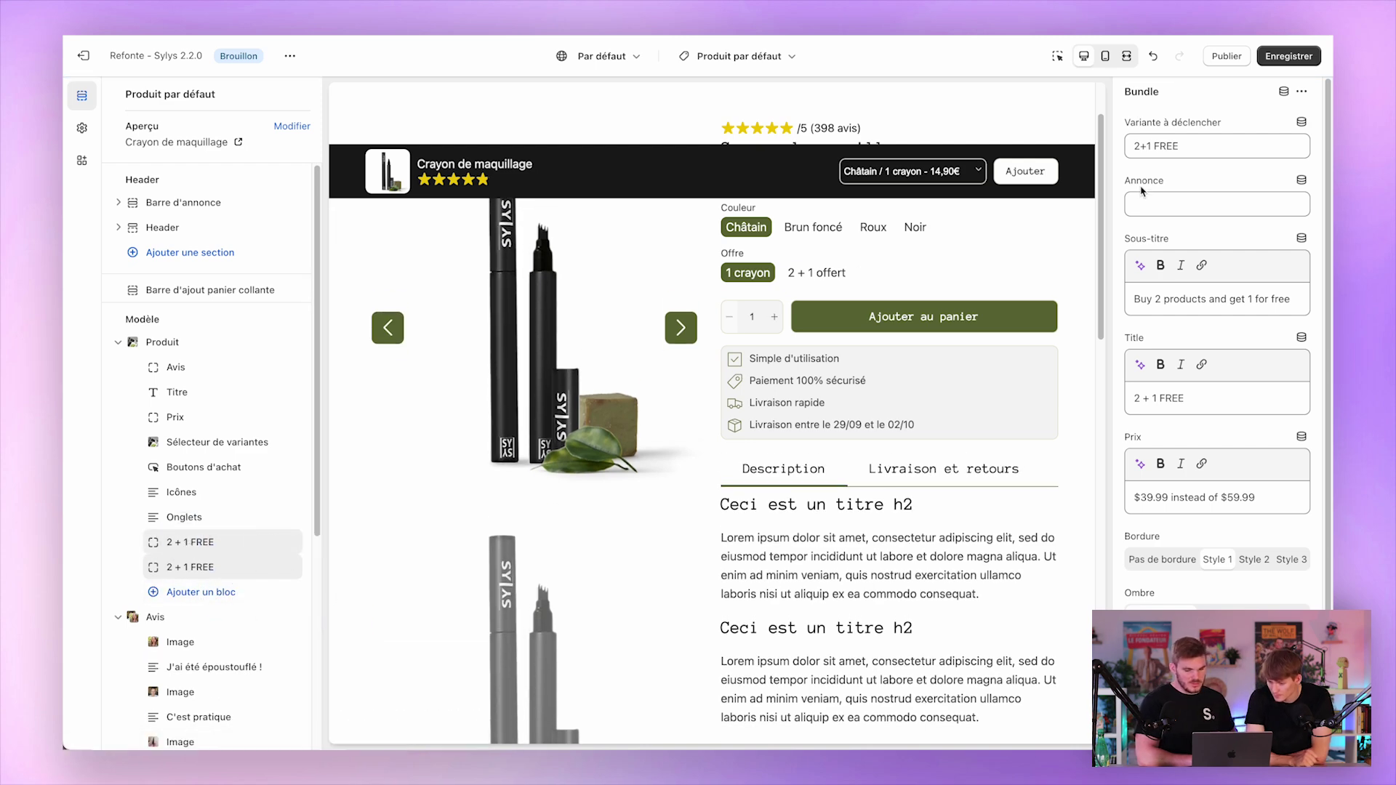
pyautogui.tripleClick(1156, 149)
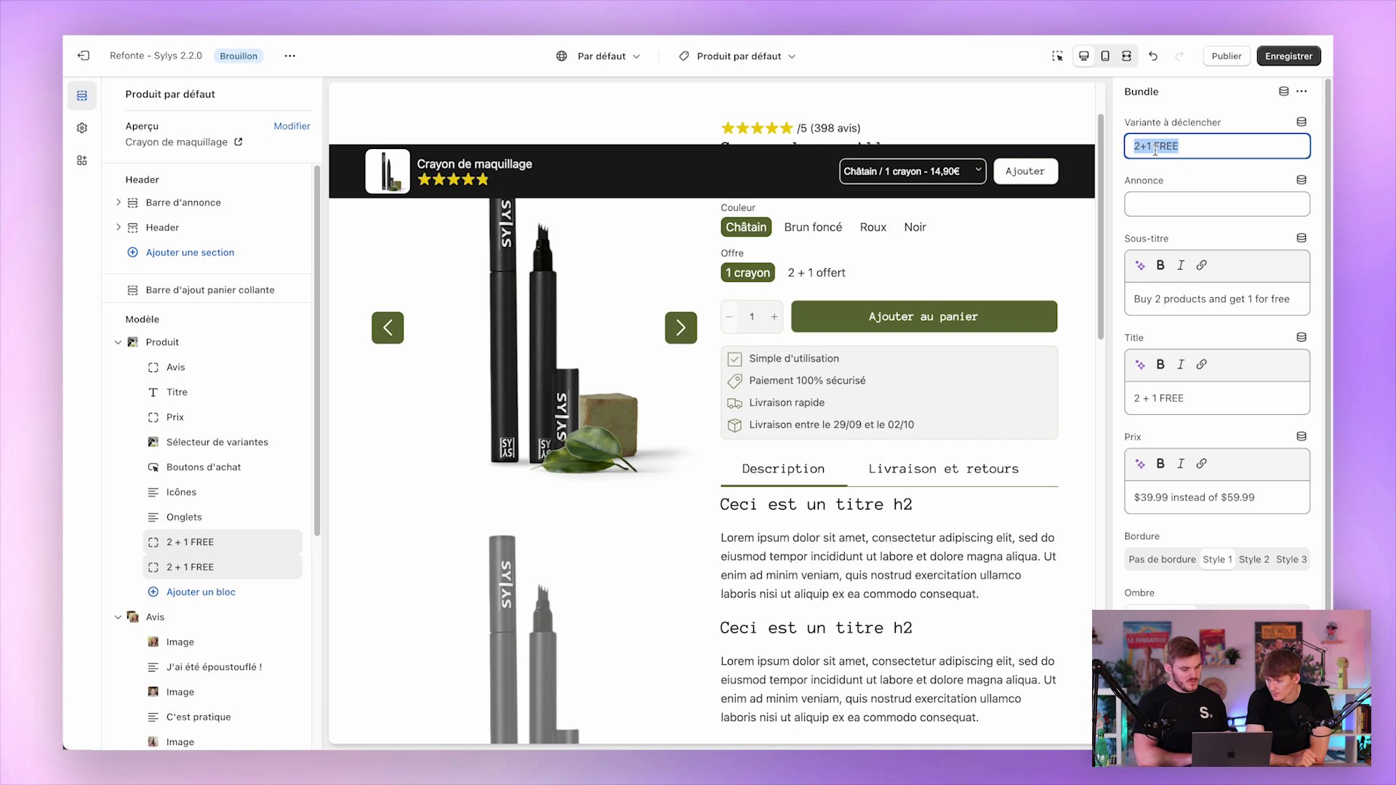
pyautogui.write('1 crayon')
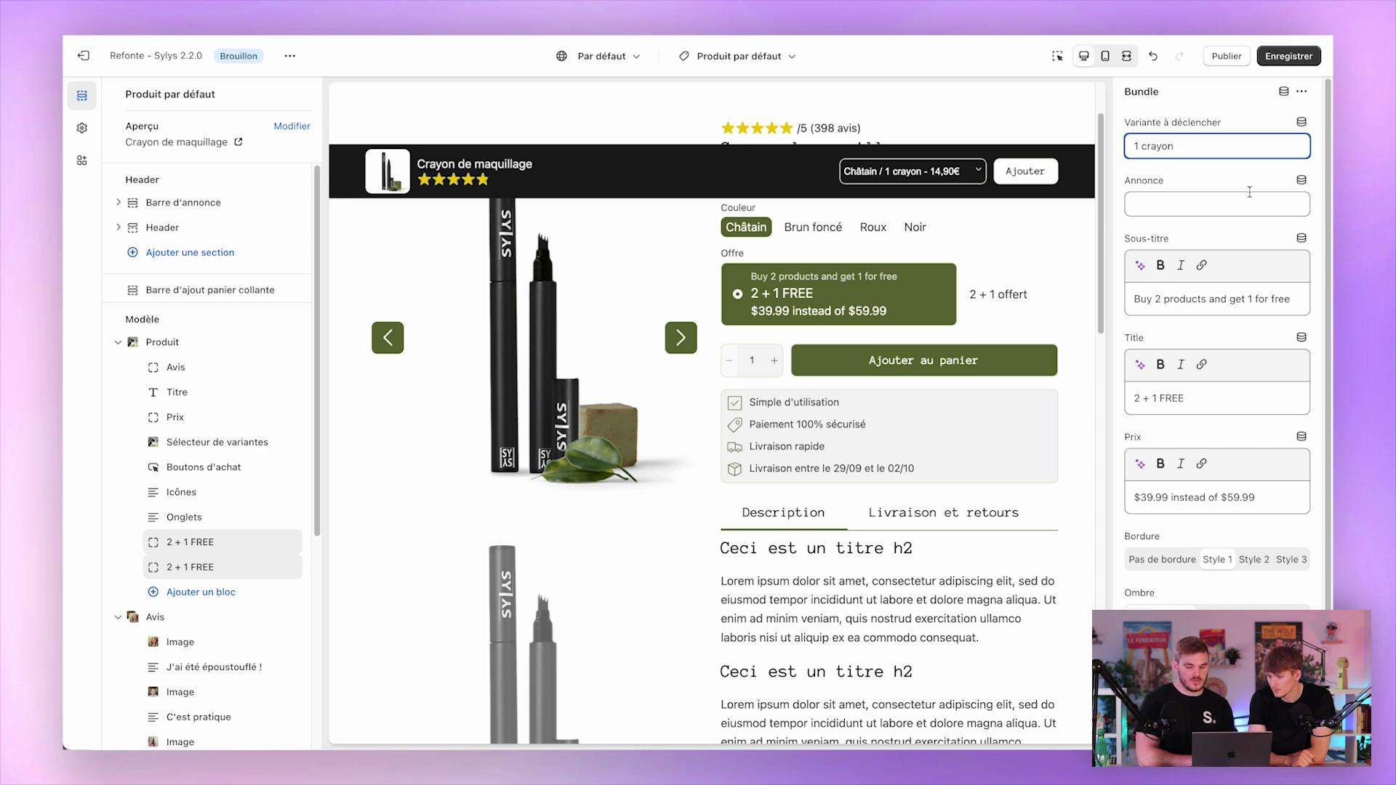
pyautogui.tripleClick(1193, 299)
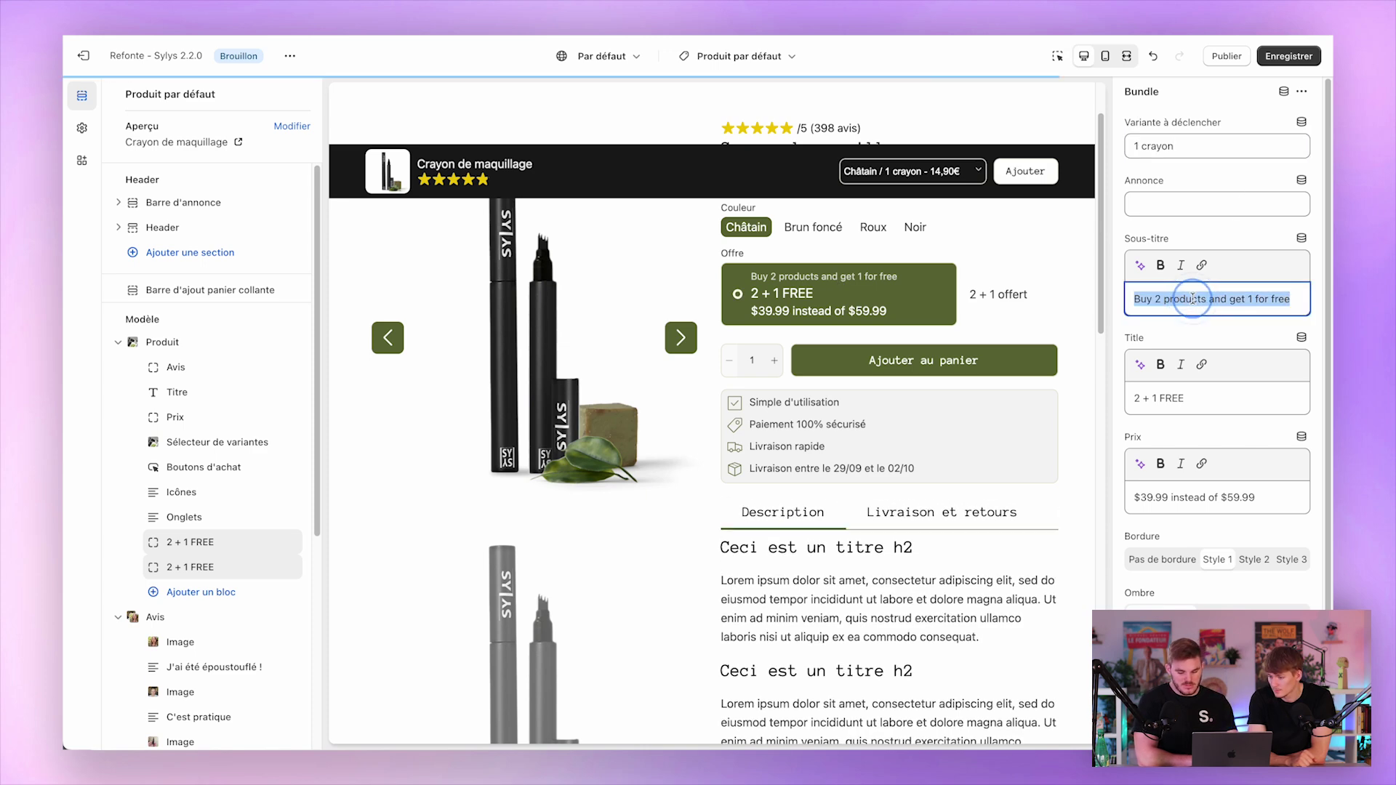